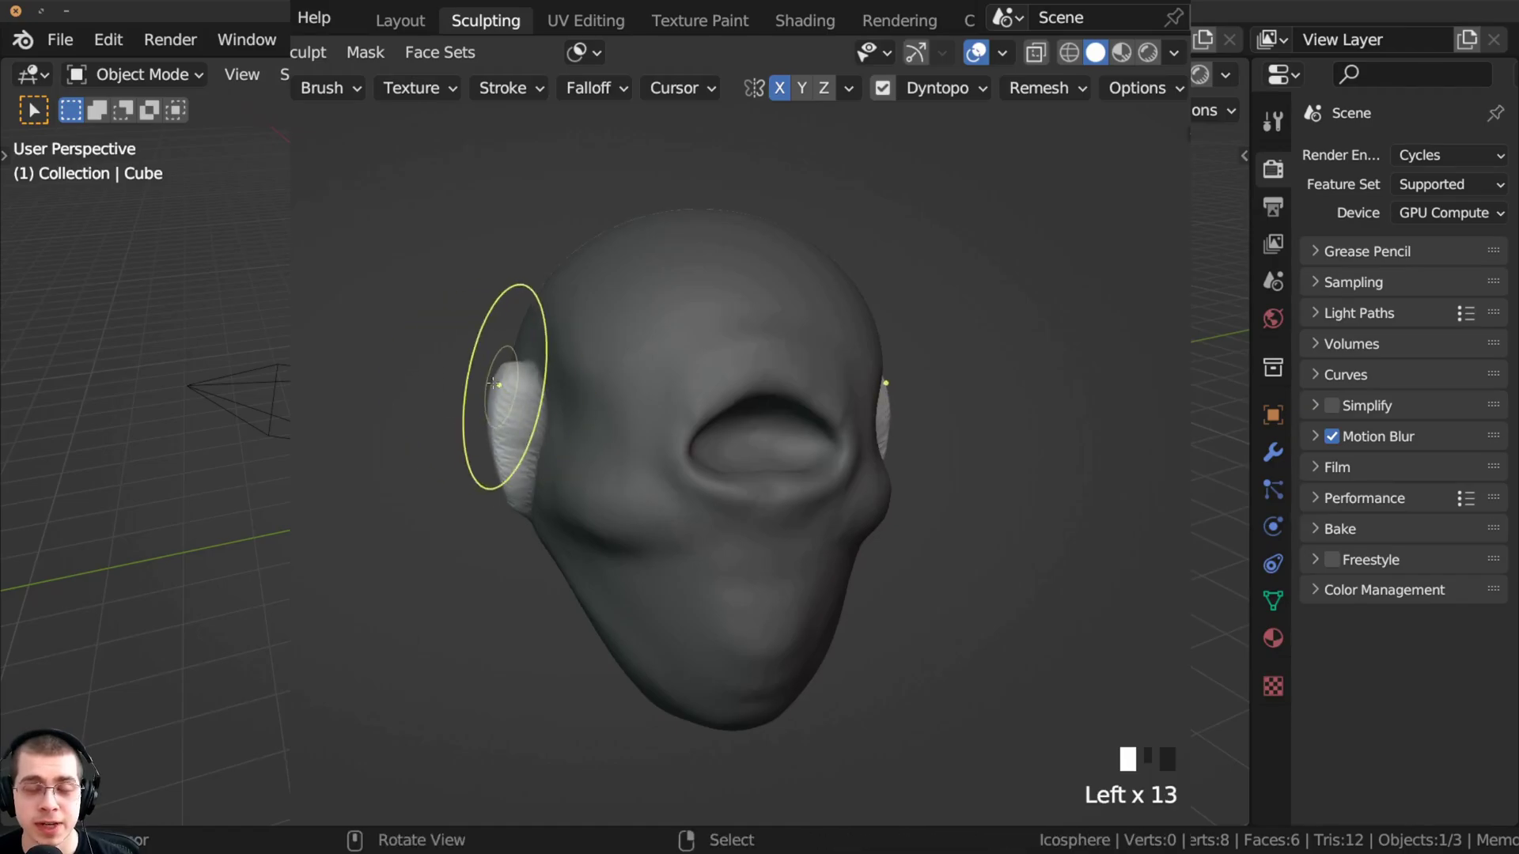
- Build up the unmasked ear area on the side of the head with sculpting strokes
left_click_drag(511, 396, 514, 467)
left_click_drag(512, 412, 506, 482)
mouse_move(488, 522)
middle_mouse_down()
mouse_move(601, 491)
mouse_move(549, 476)
middle_mouse_up()
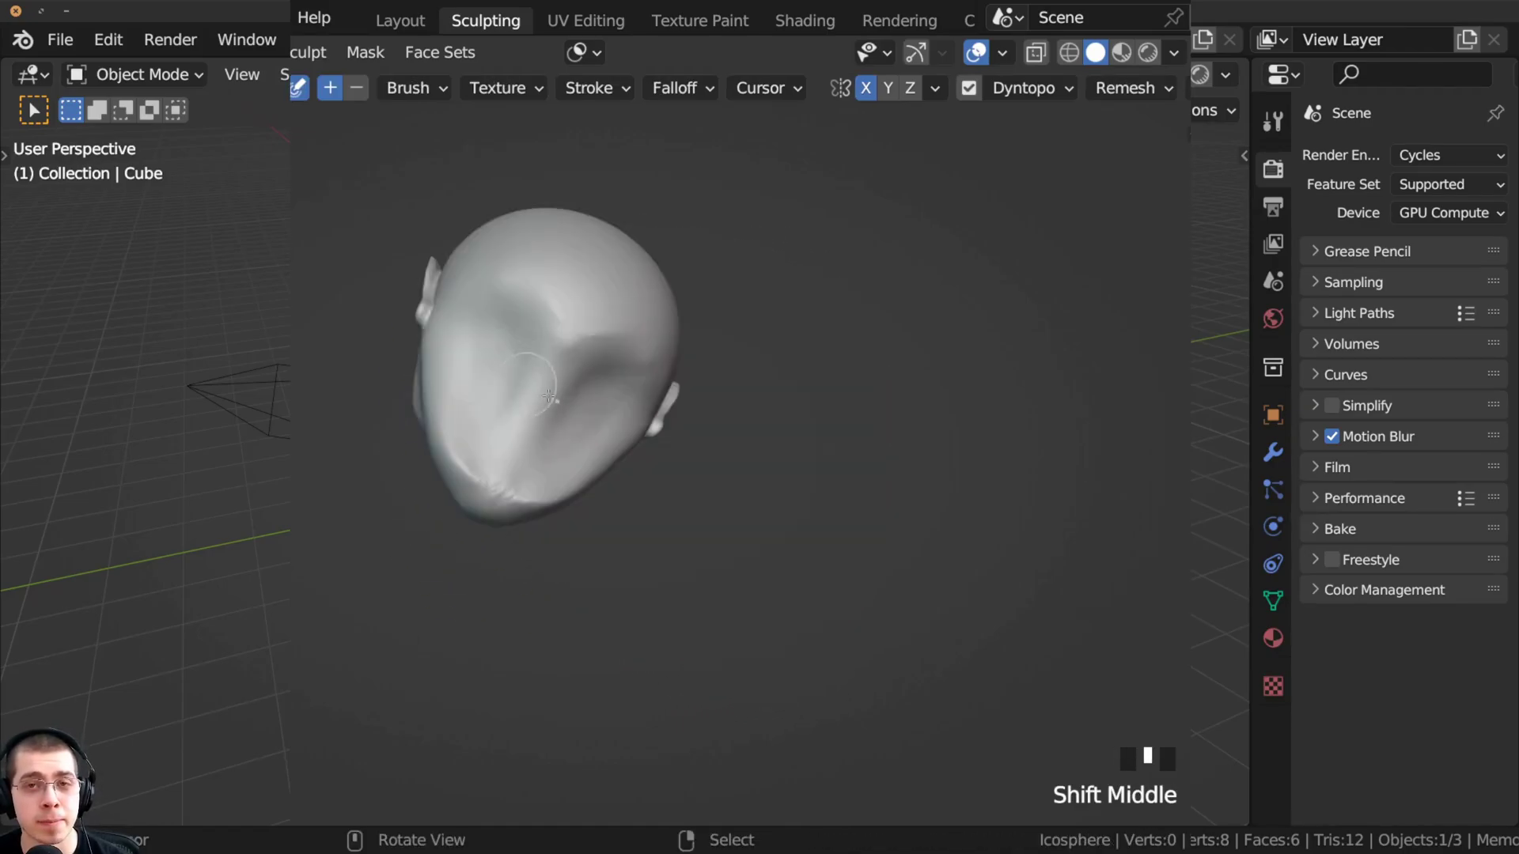
- Mask the neck area on the underside of the head and invert the mask
left_click_drag(552, 396, 542, 383)
mouse_move(543, 384)
middle_mouse_down()
mouse_move(367, 329)
mouse_move(709, 462)
mouse_move(557, 395)
middle_mouse_up()
key("ctrl+i")
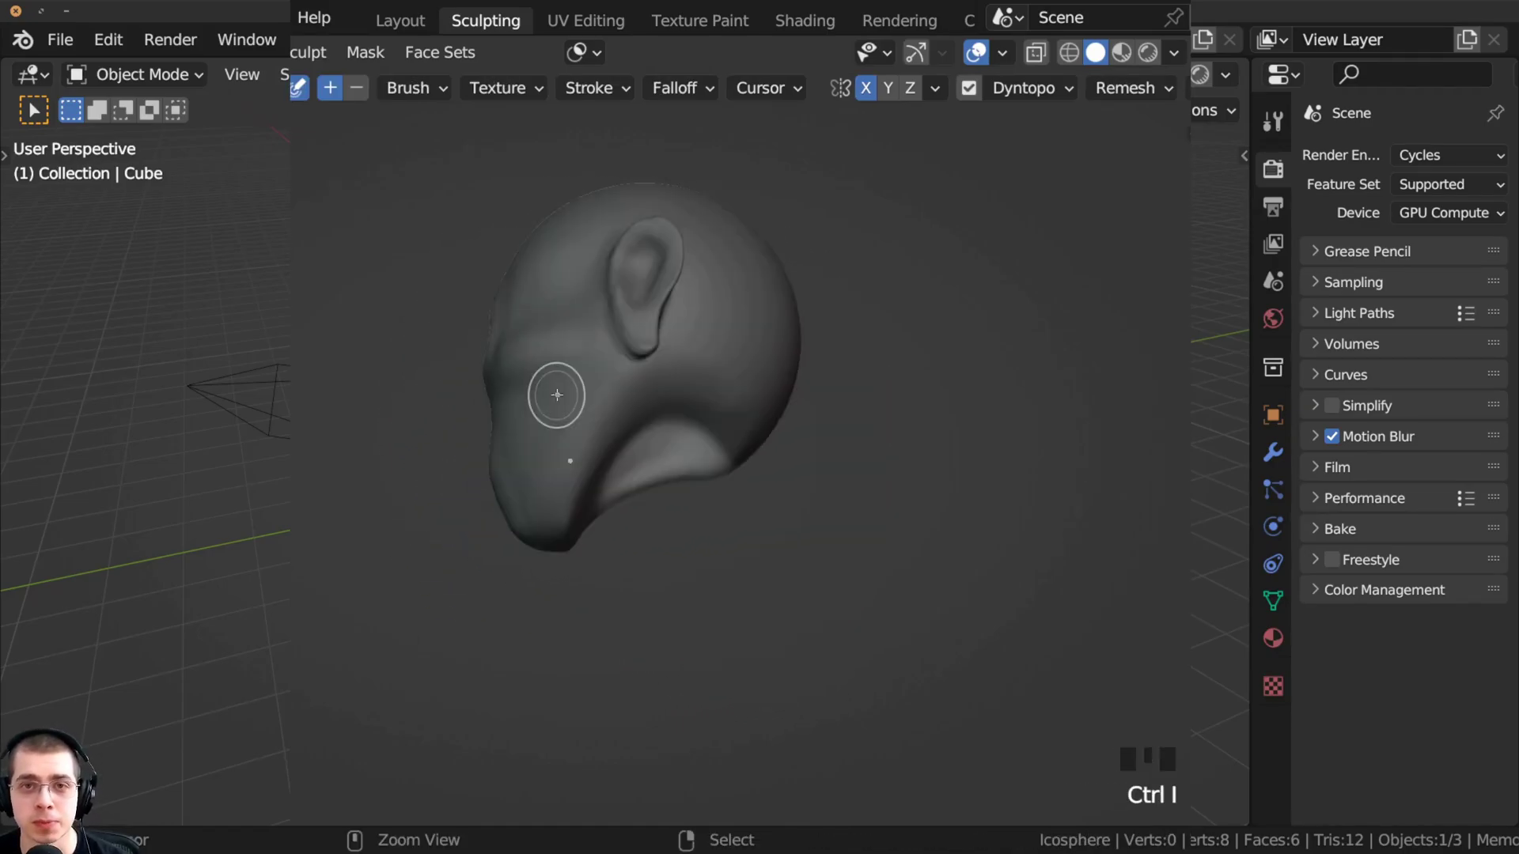
- Pull a neck downward out of the unmasked area beneath the head
mouse_move(618, 501)
left_mouse_down()
mouse_move(601, 574)
mouse_move(615, 603)
mouse_move(637, 601)
left_mouse_up()
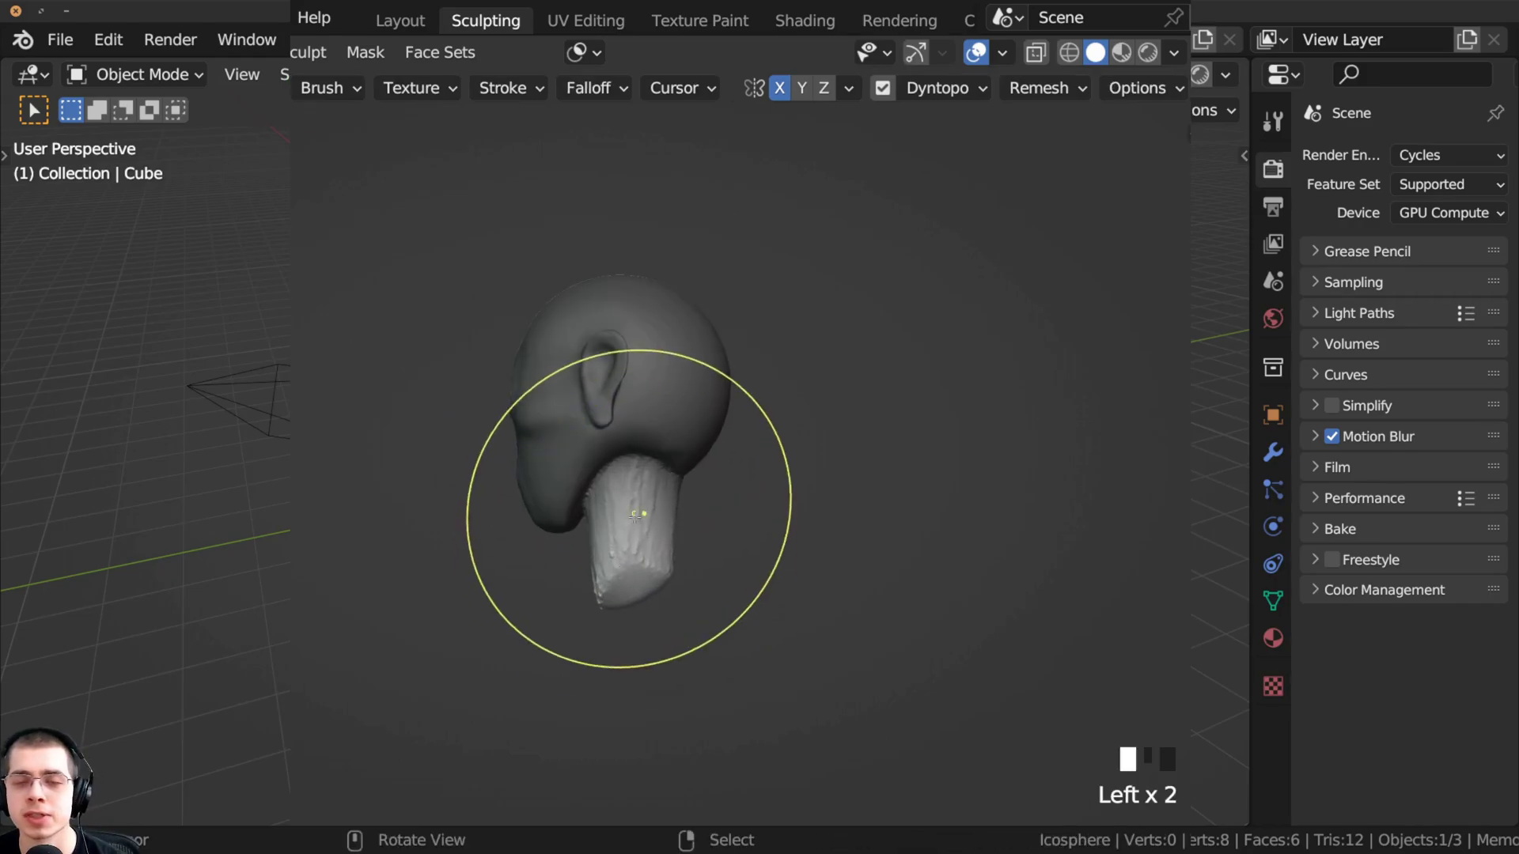
middle_click_drag(637, 601, 649, 525, "ctrl")
left_click_drag(652, 526, 626, 535)
middle_click_drag(626, 534, 633, 554, "ctrl")
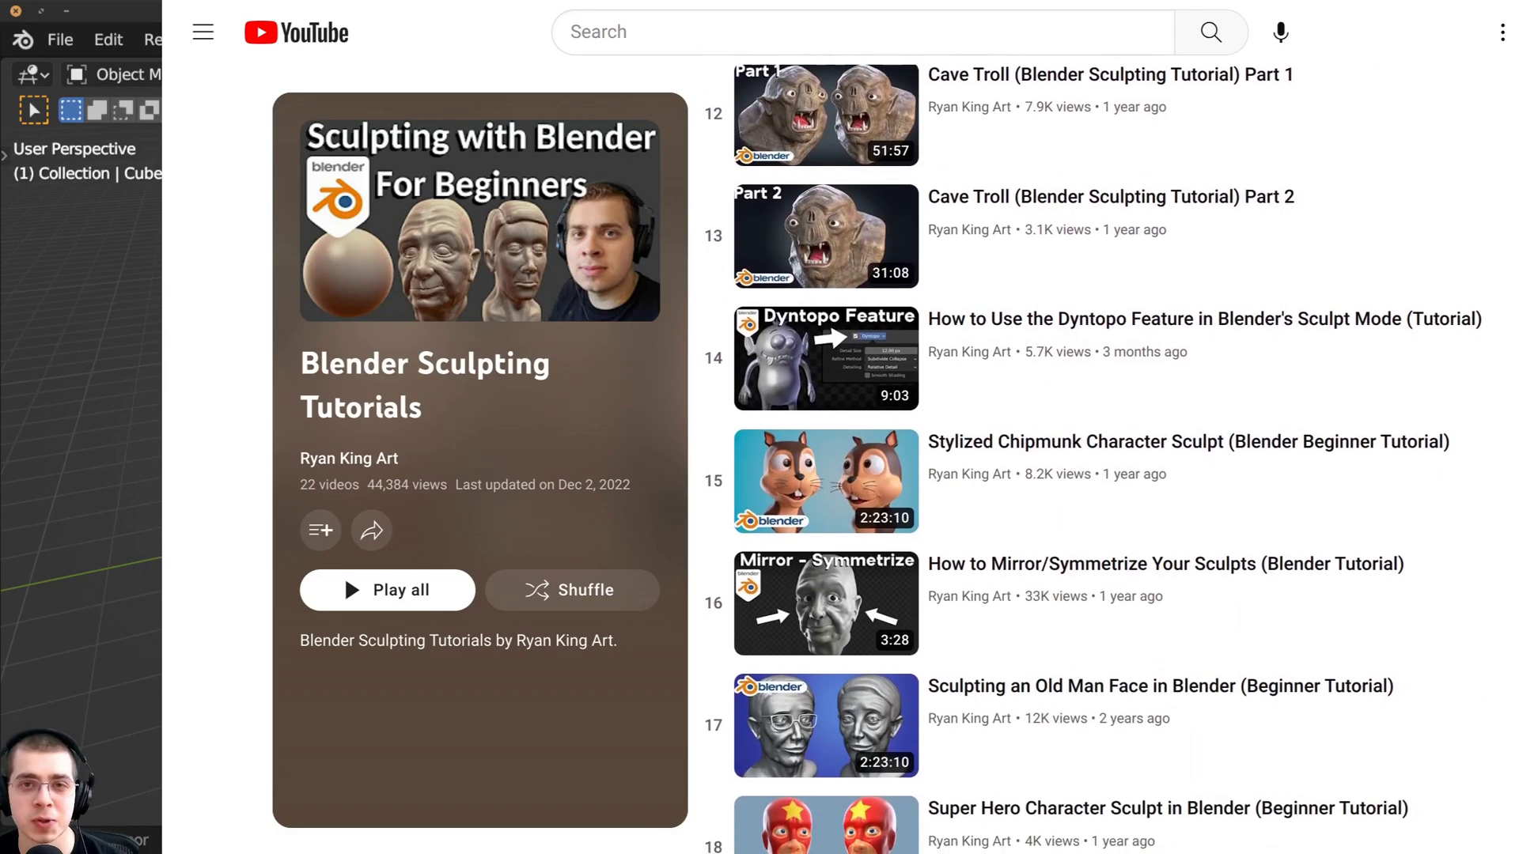
- Add an ico sphere to the empty scene
key("shift+a")
key("shift+a")
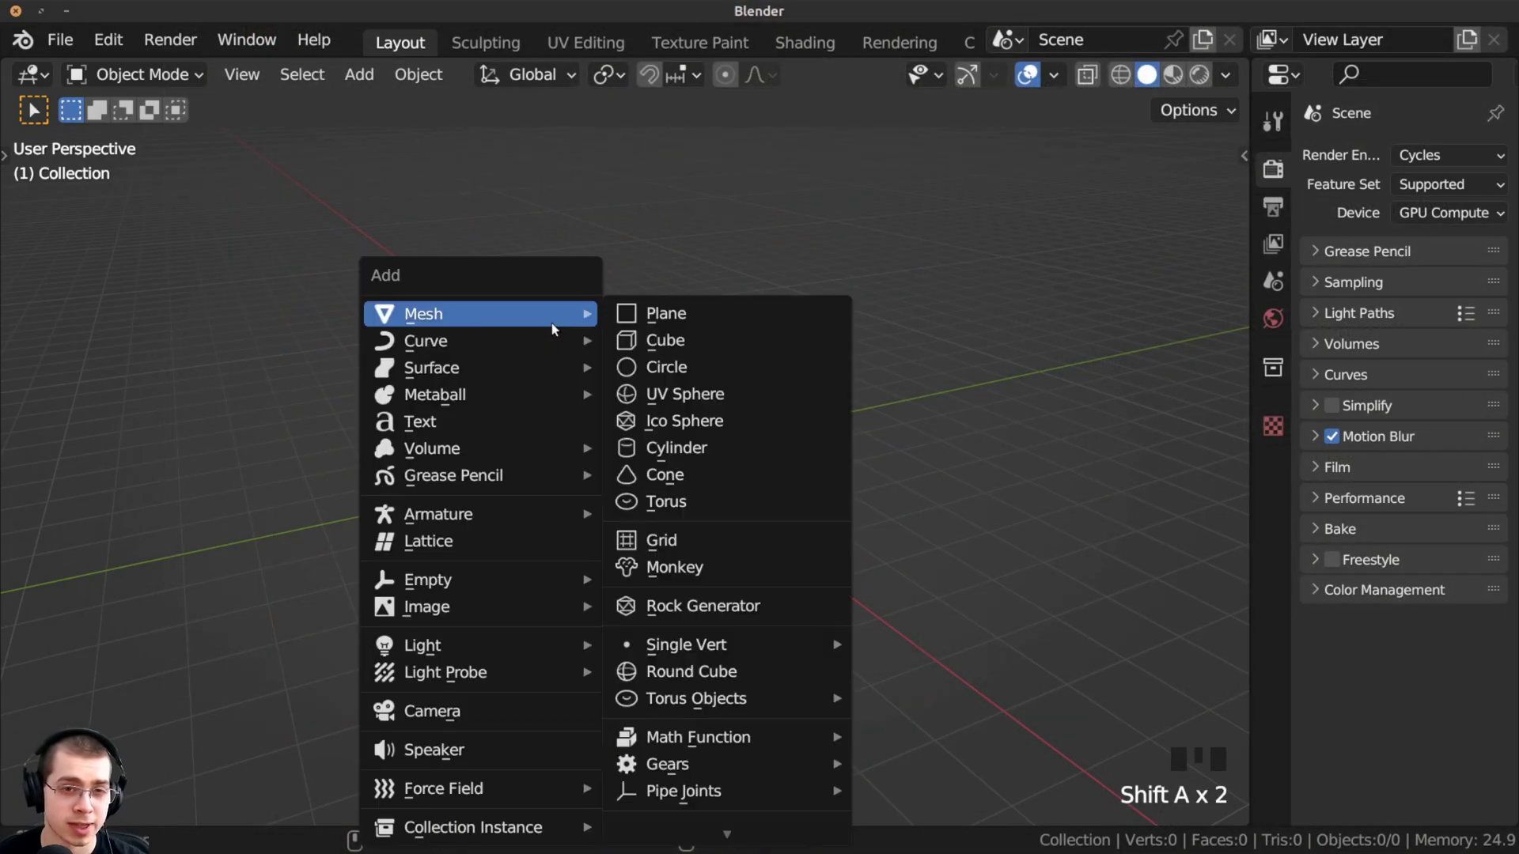
left_click(658, 421)
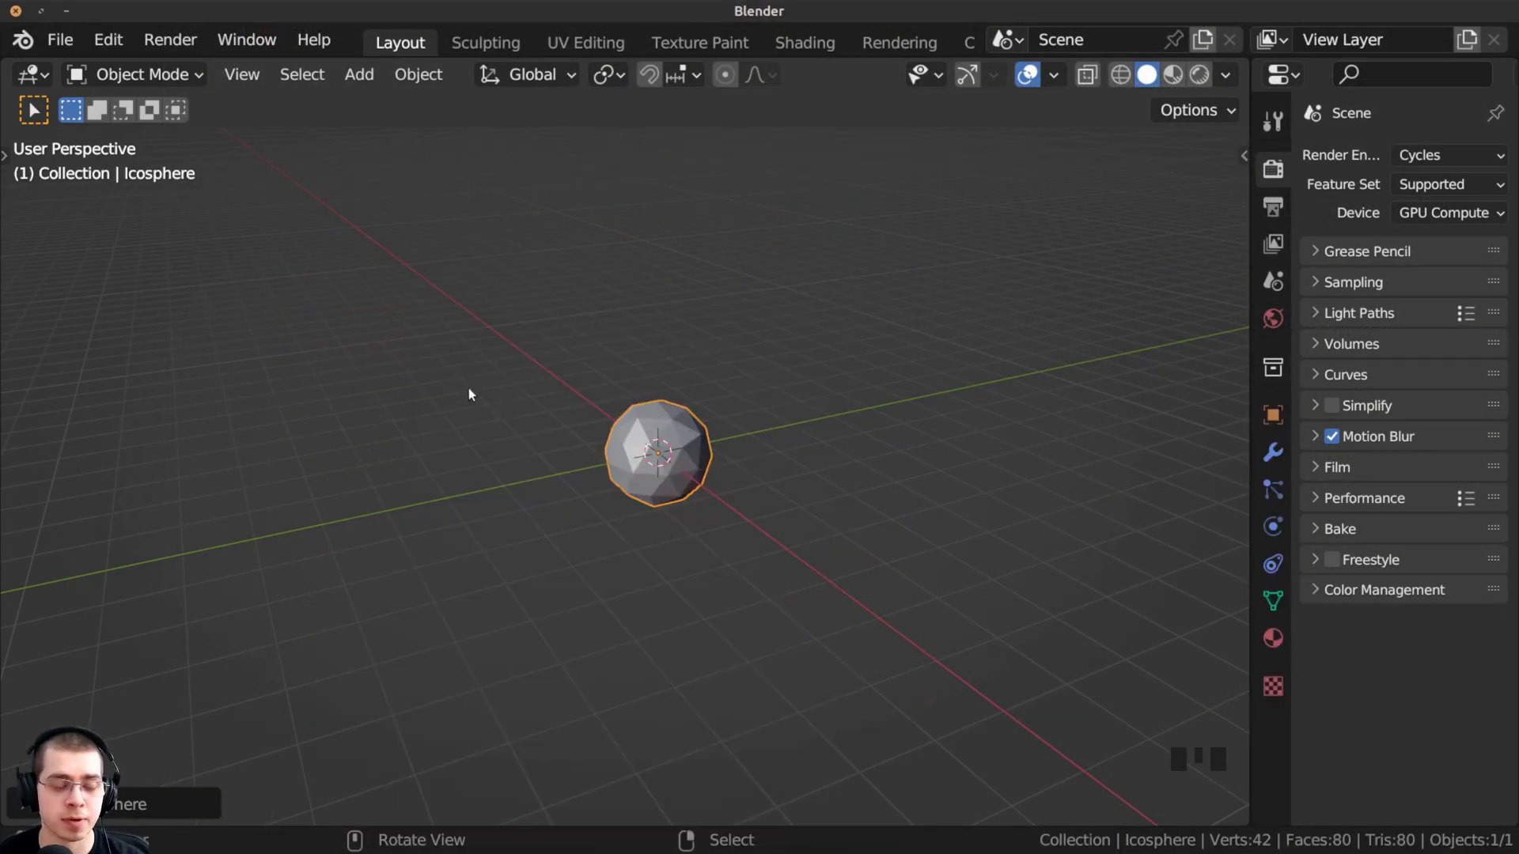
- Set the new ico sphere's subdivisions to 7
left_click(159, 804)
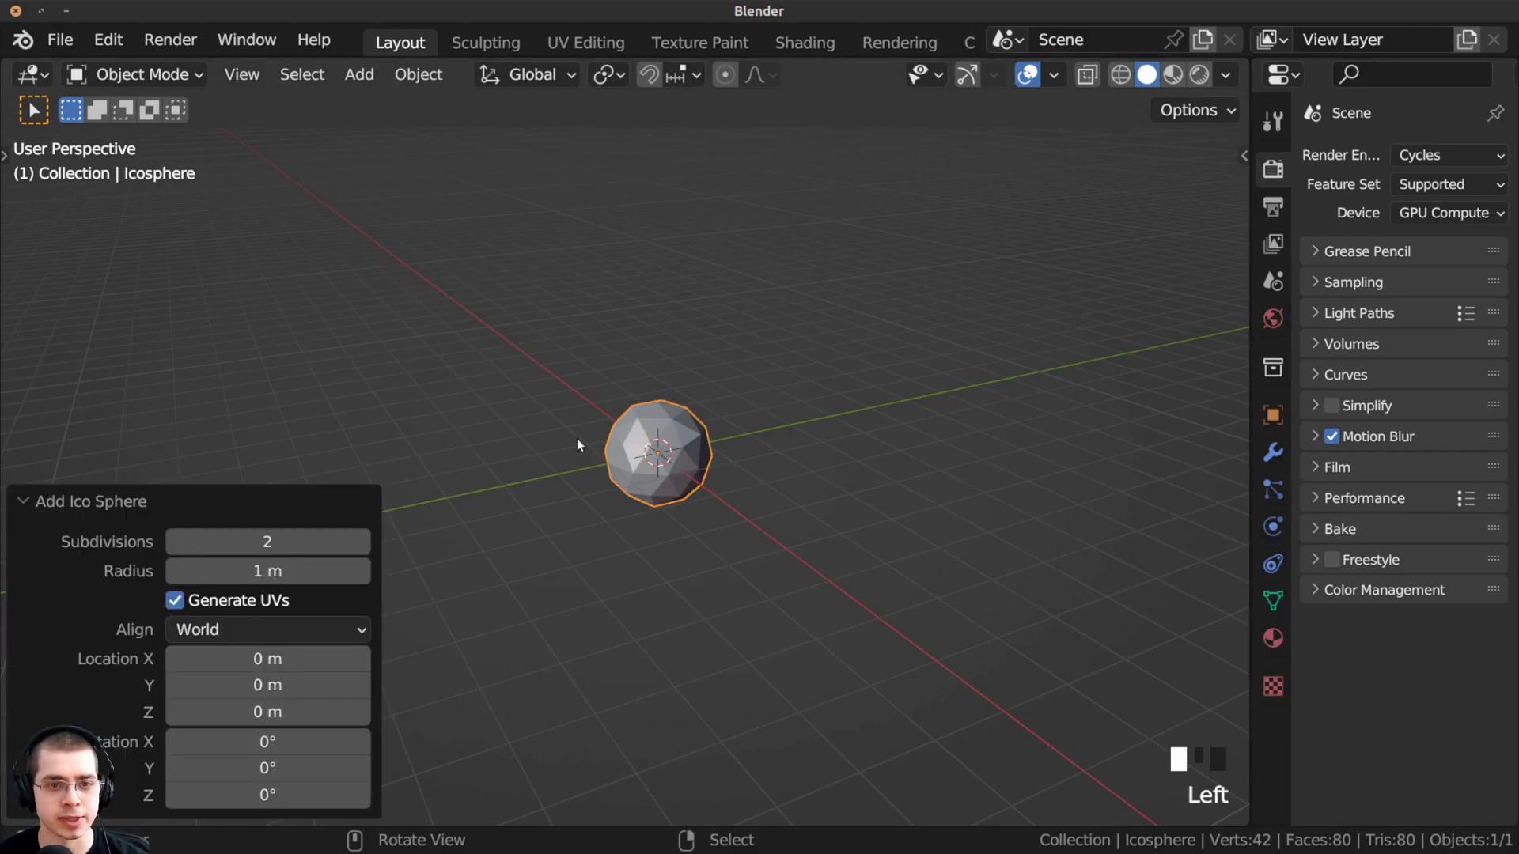
left_click(362, 541)
left_click(362, 541)
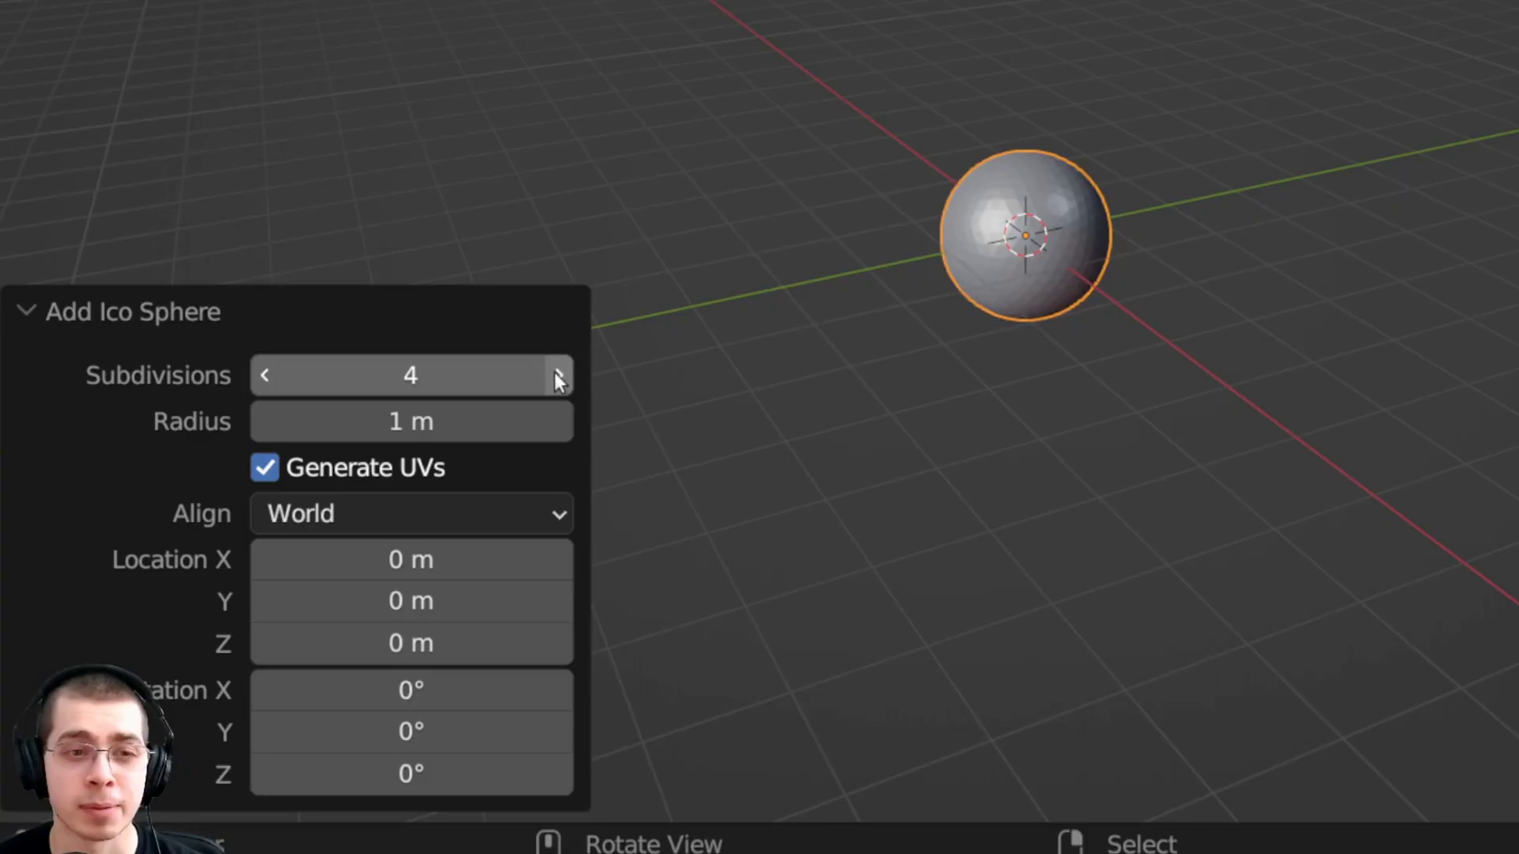
left_click(361, 541)
left_click(557, 374)
left_click(557, 373)
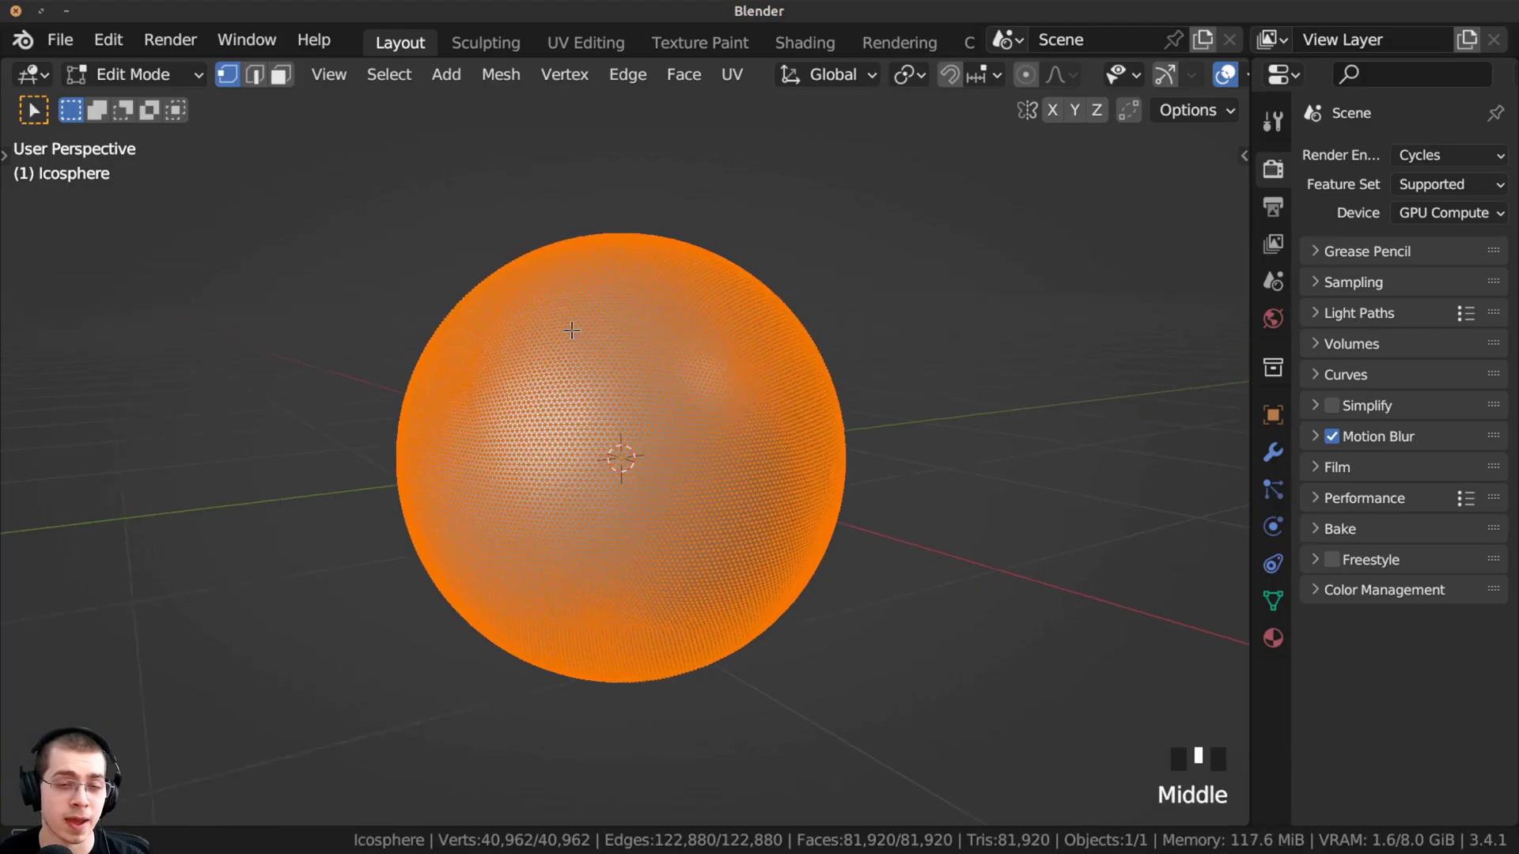
- Leave Edit Mode on the ico sphere and switch to the Sculpting workspace
middle_click_drag(569, 332, 796, 382)
key("Tab")
mouse_move(547, 549)
middle_mouse_down()
mouse_move(640, 451)
mouse_move(567, 477)
mouse_move(615, 418)
mouse_move(576, 402)
mouse_move(729, 244)
middle_mouse_up()
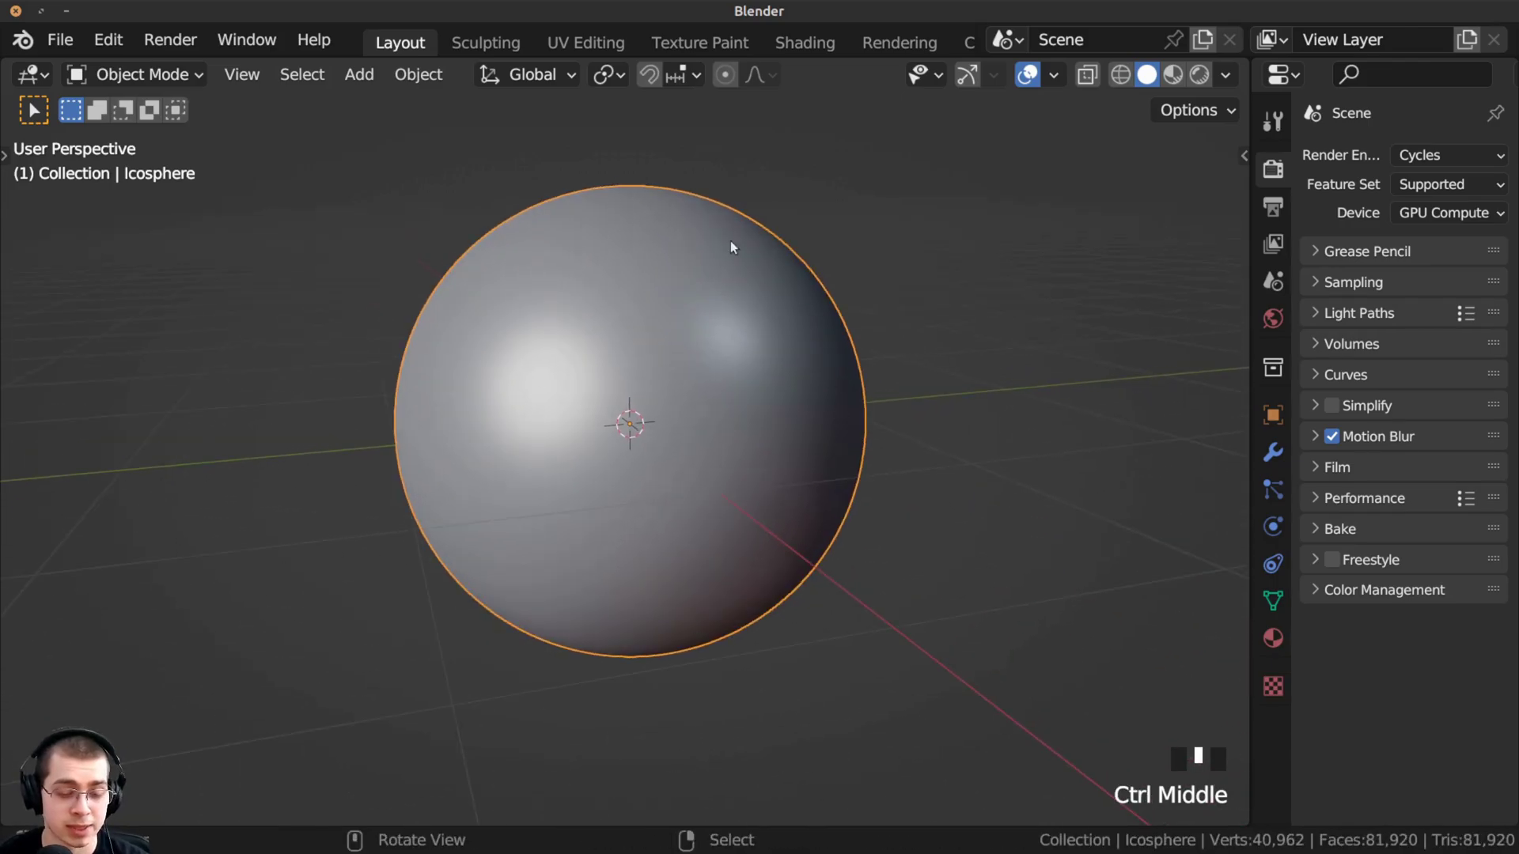
left_click(485, 45)
middle_click_drag(627, 424, 625, 418, "ctrl")
middle_click_drag(625, 418, 625, 421, "shift")
scroll(979, 121, "down", 5)
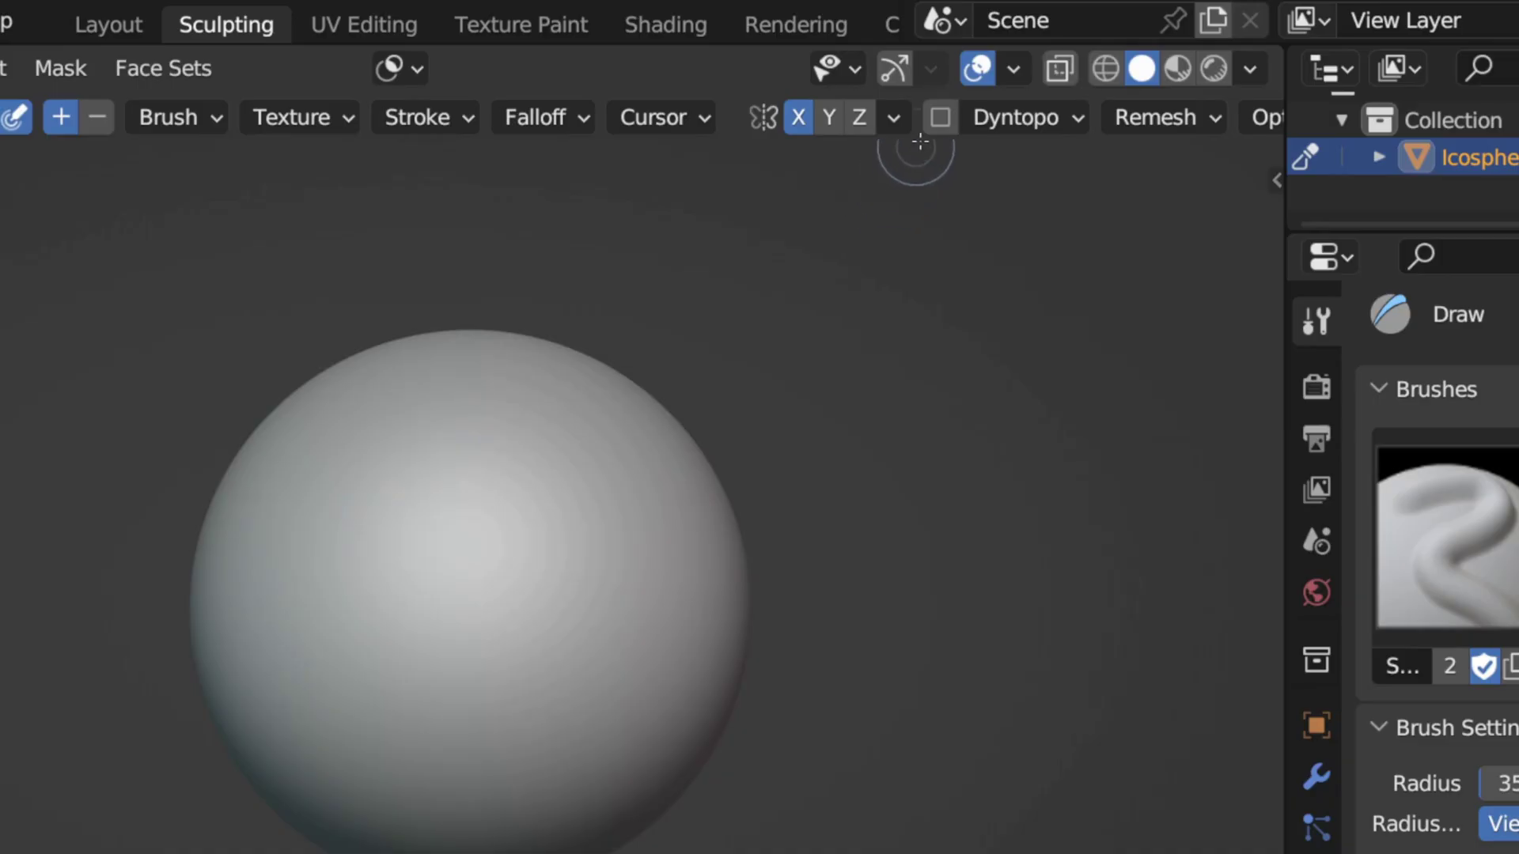
- Turn on Dyntopo for the sphere, accept the vertex data warning, and open the Dyntopo settings
left_click(1003, 111)
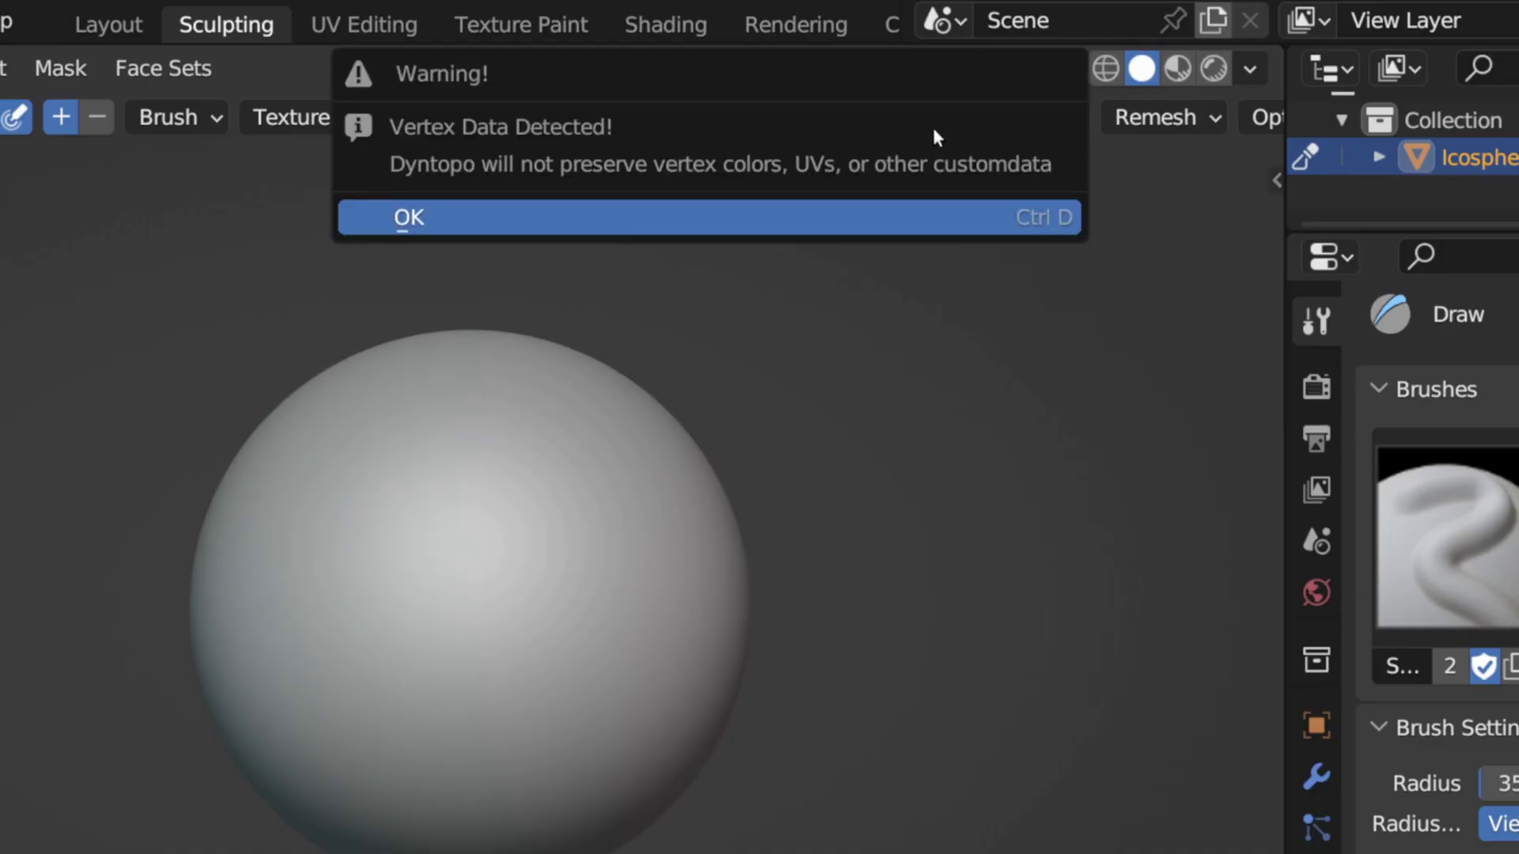
left_click(923, 211)
left_click(999, 121)
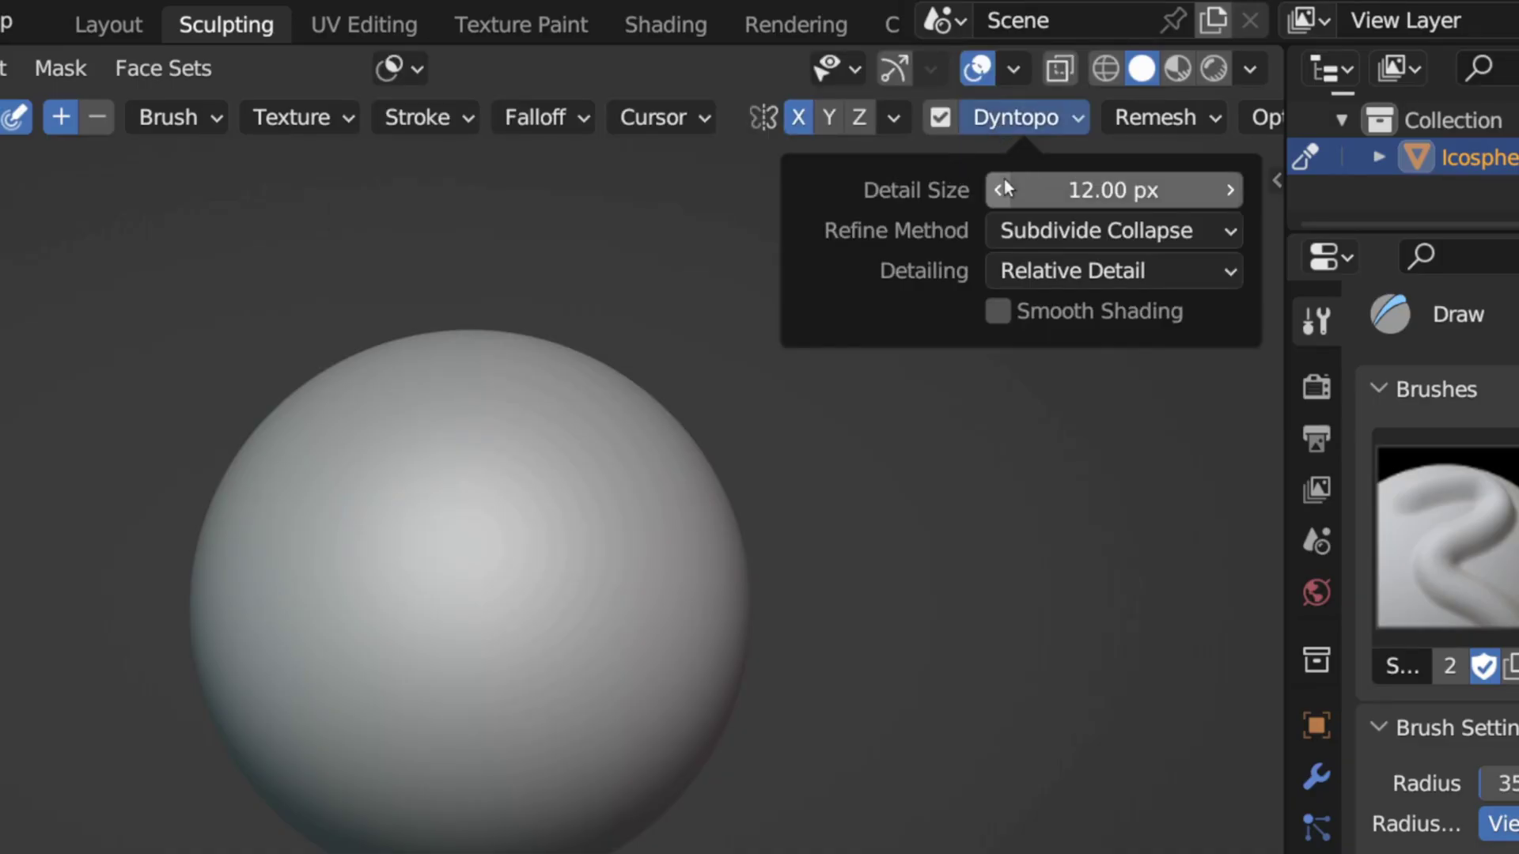
left_click(1016, 188)
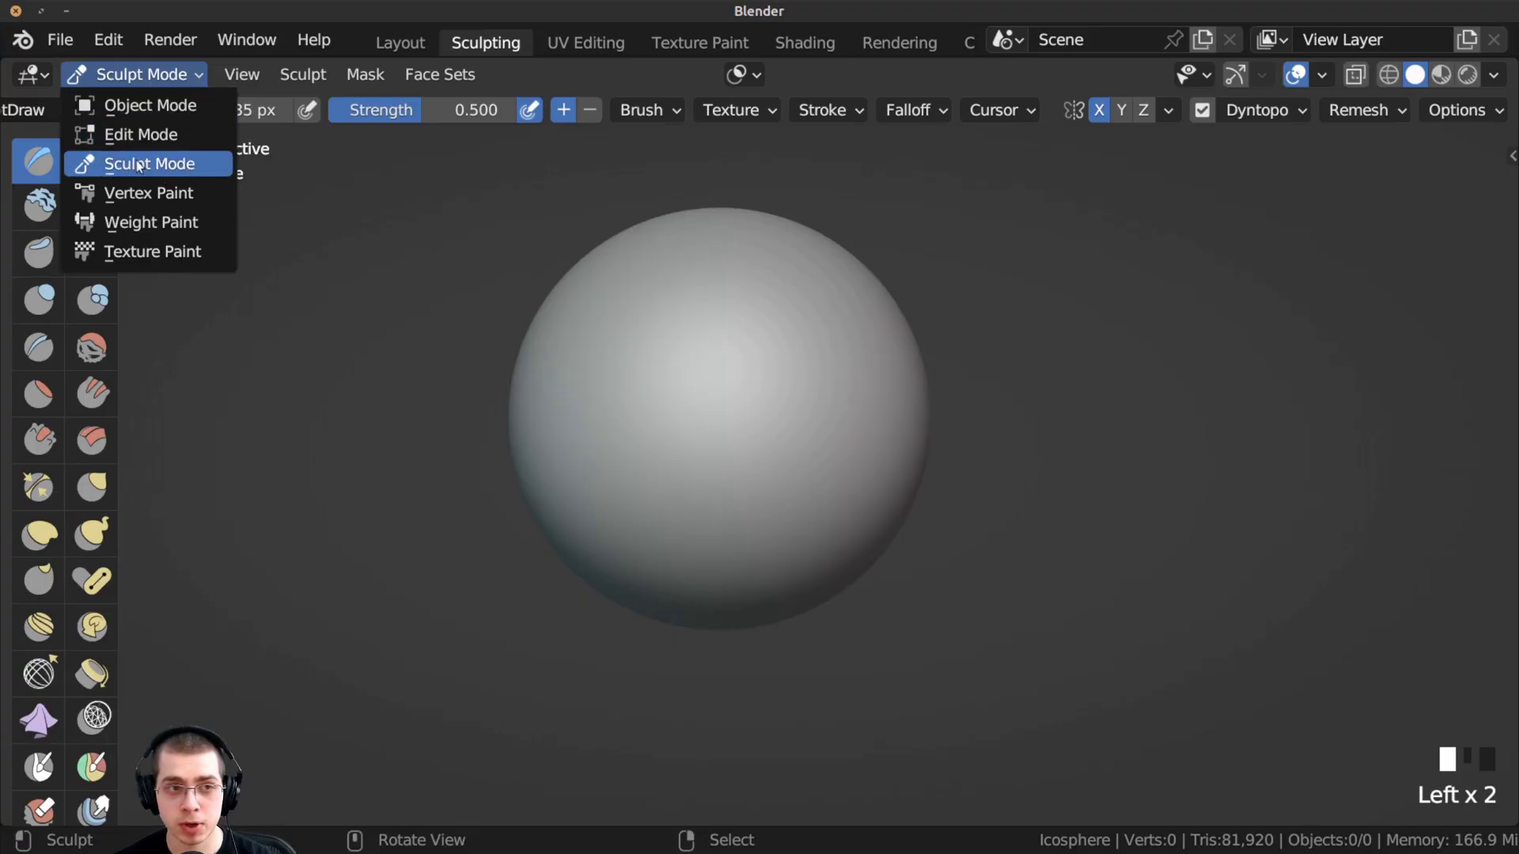
- Choose Sculpt Mode for the sphere and select the Mask brush
left_click(138, 164)
key("t")
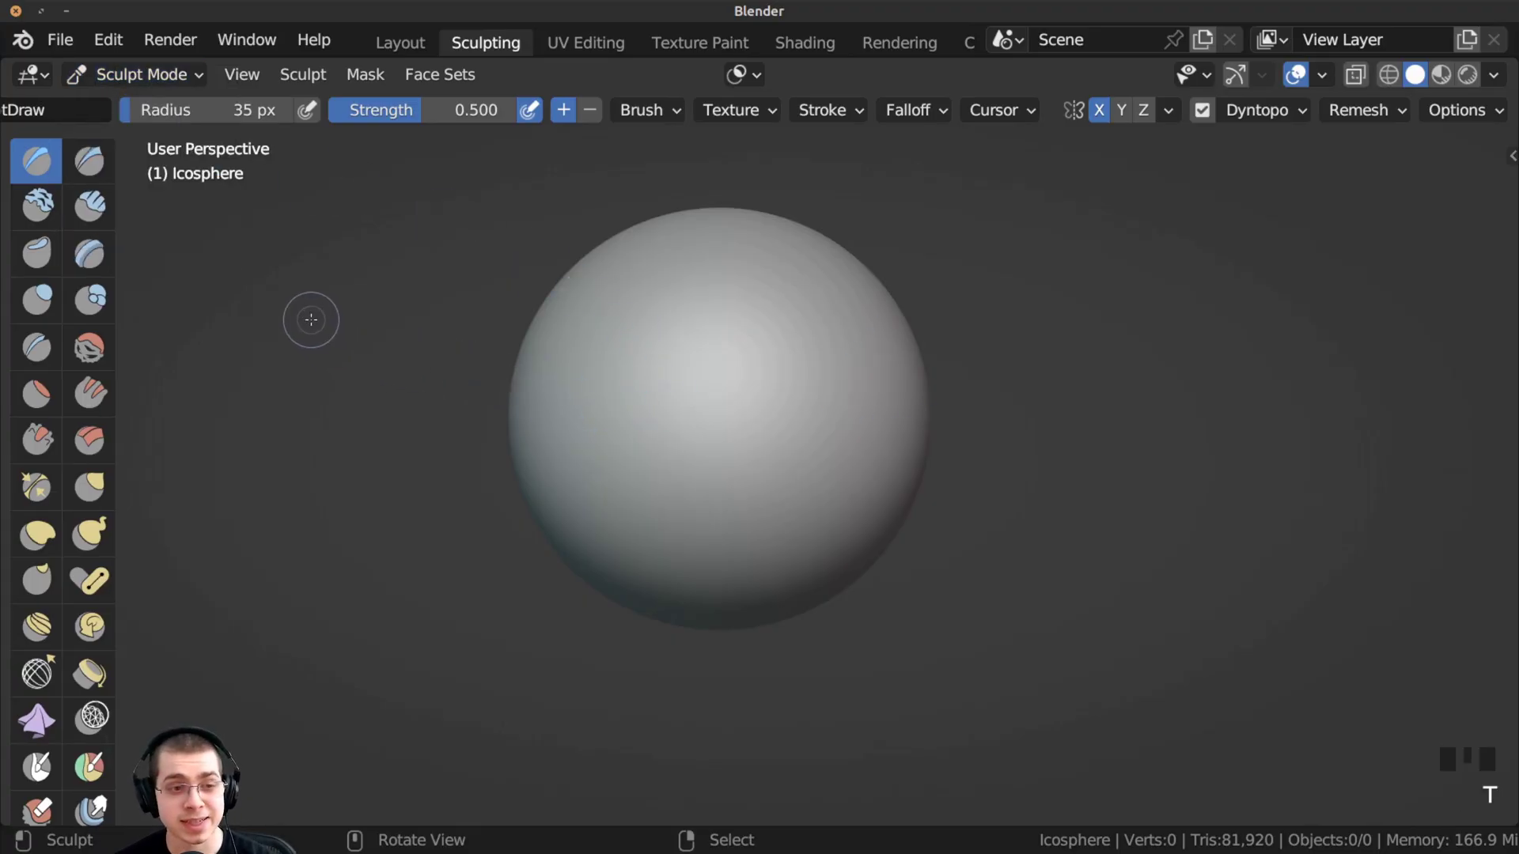
key("t")
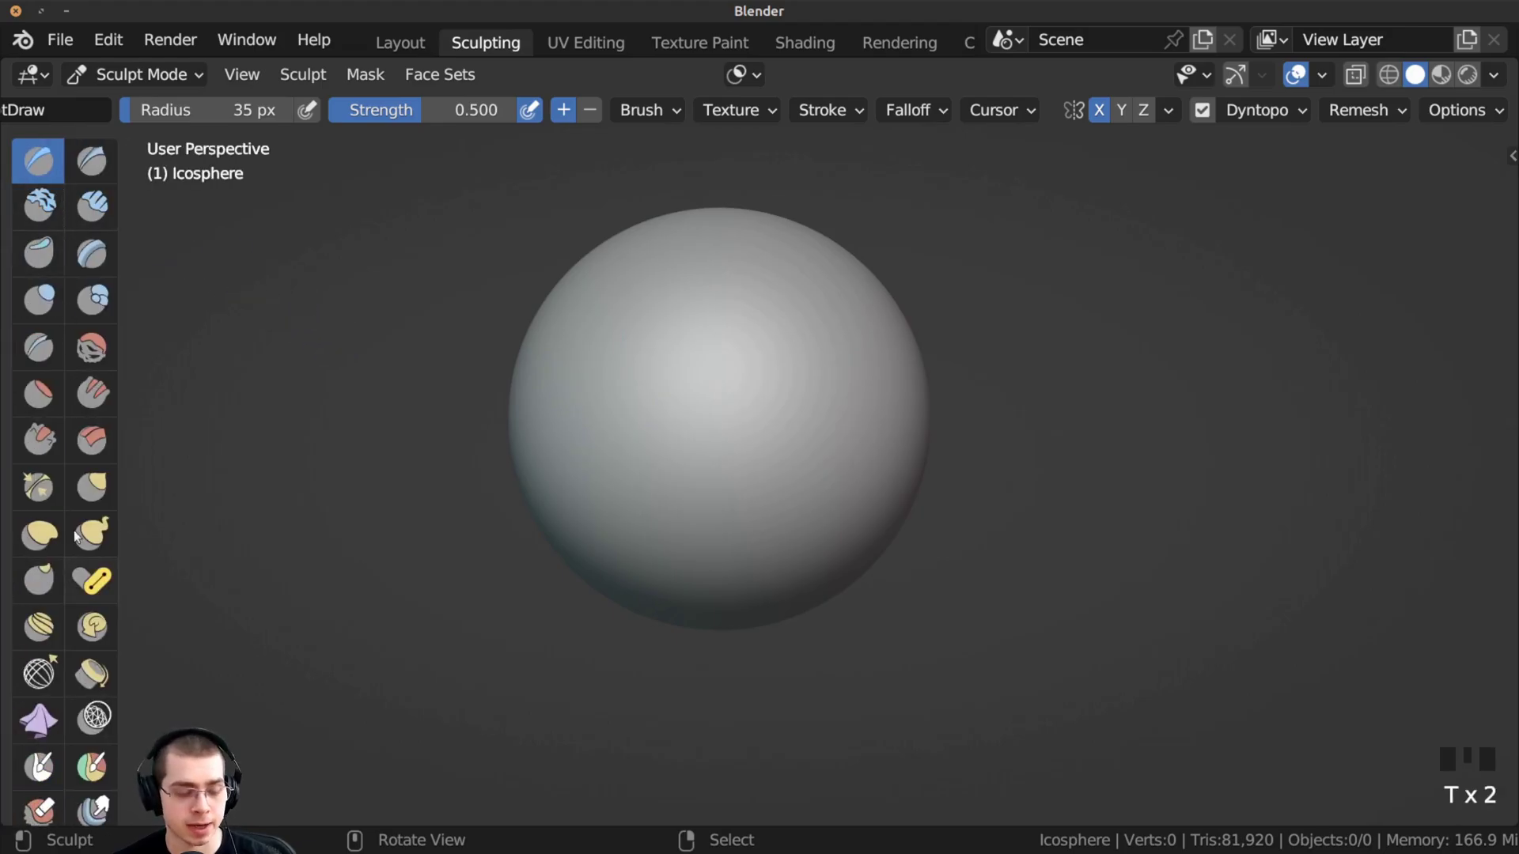
scroll(67, 672, "down", 8)
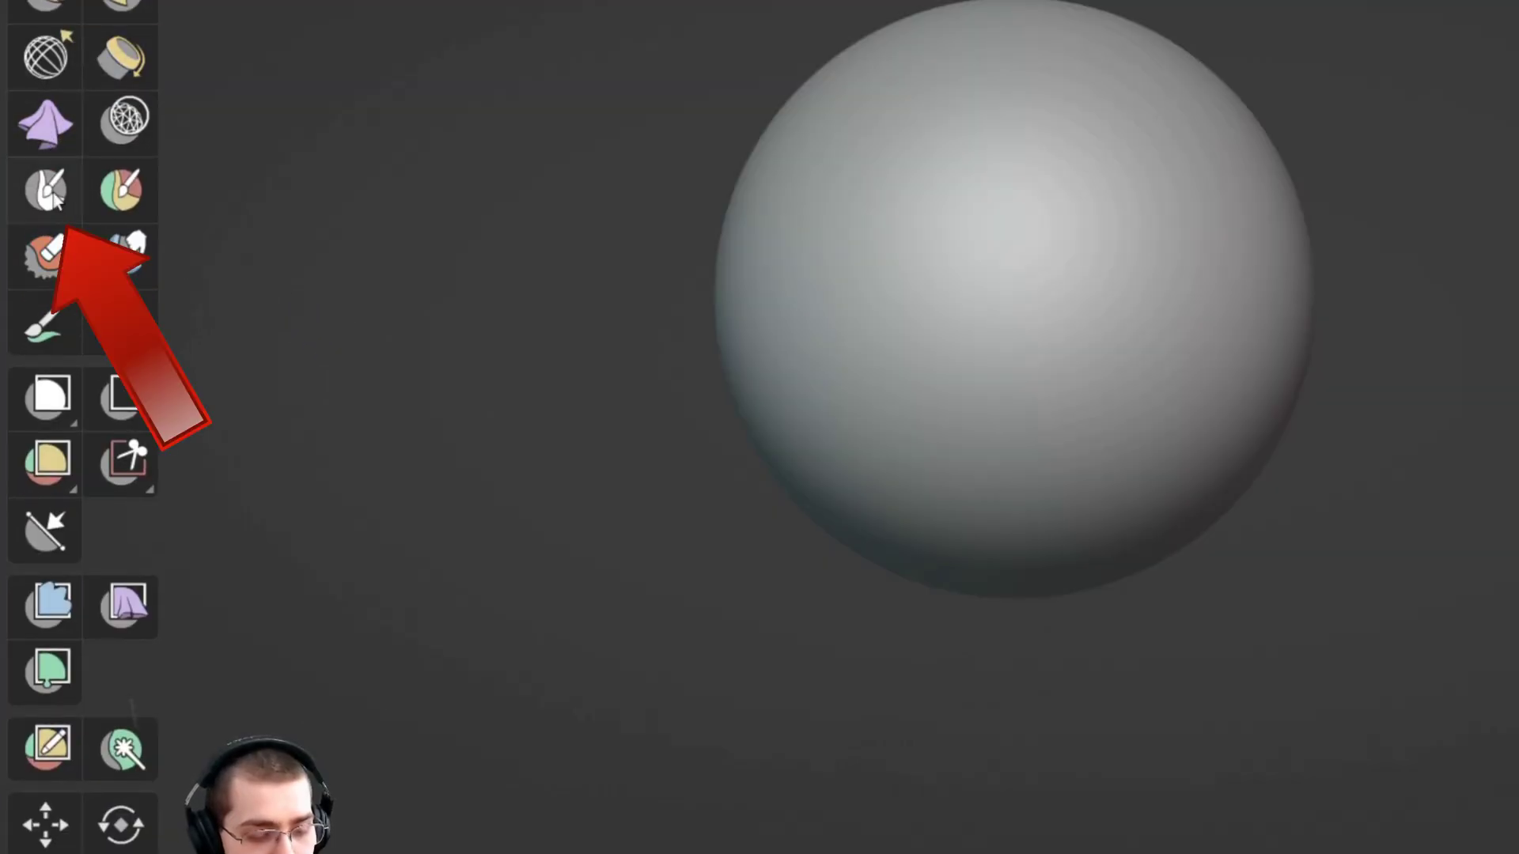
left_click(47, 187)
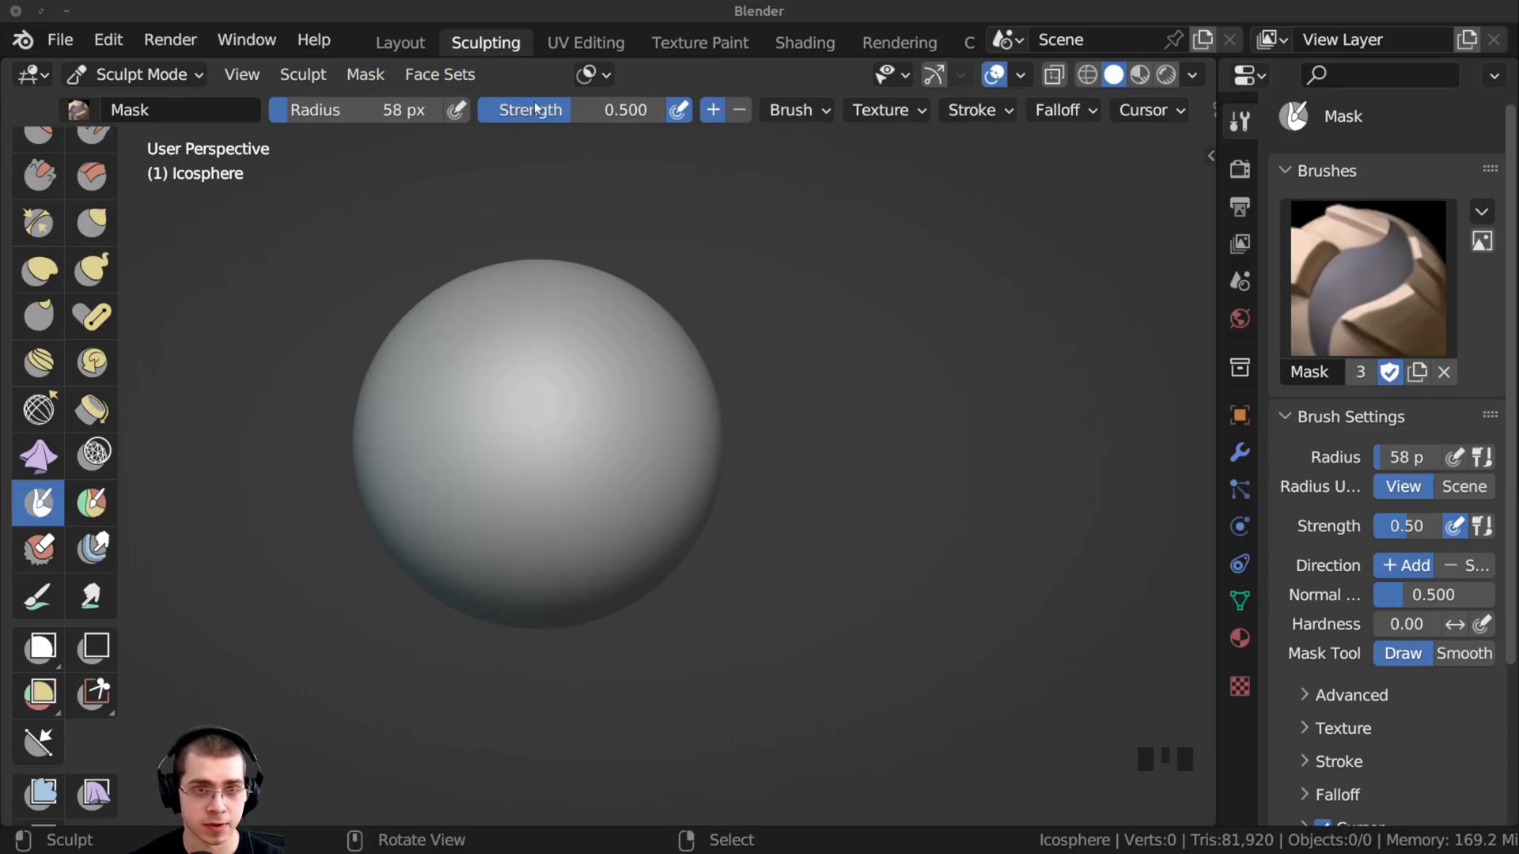
- Set the Mask brush radius to about 115 px
mouse_move(784, 109)
middle_mouse_down()
mouse_move(565, 111)
mouse_move(795, 112)
middle_mouse_up()
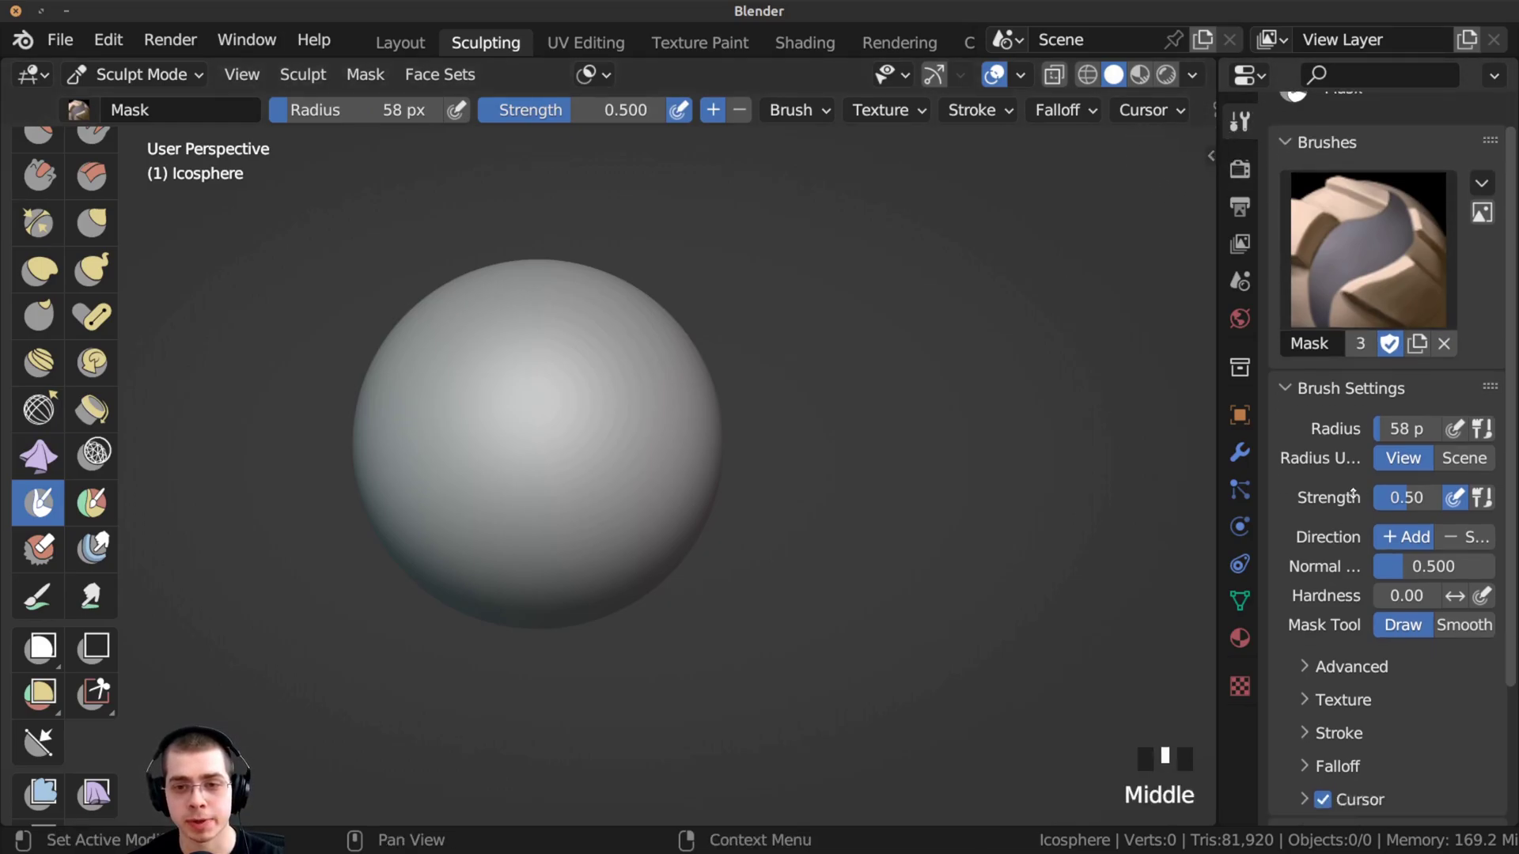
middle_click_drag(1350, 495, 1413, 630)
middle_click_drag(1426, 457, 1416, 595)
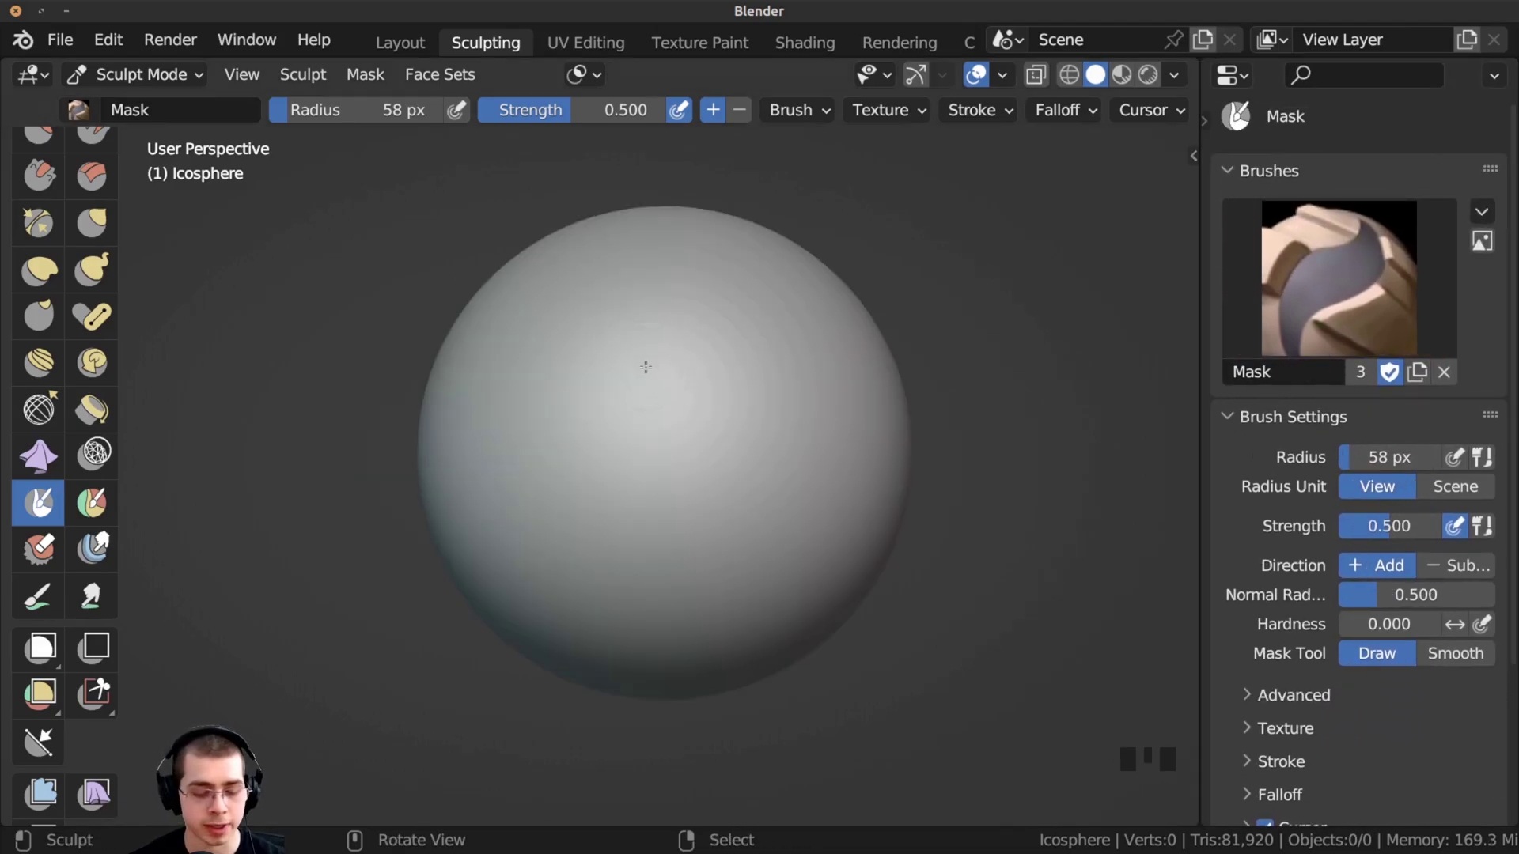
key("f")
left_click(710, 416)
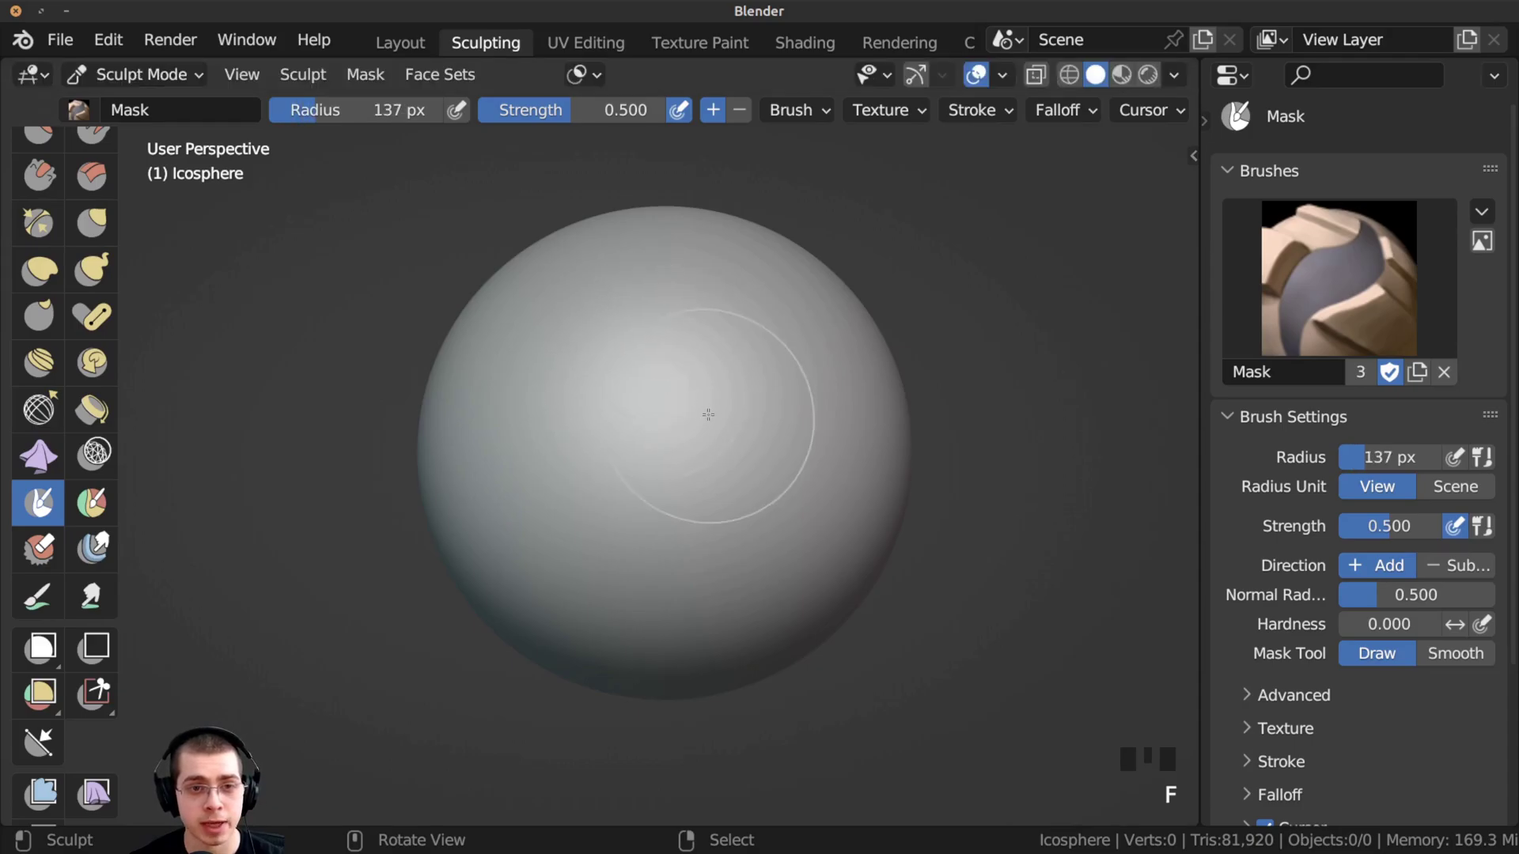
key("f")
left_click(652, 390)
left_click_drag(343, 111, 366, 116)
- Set the Mask brush strength to about 0.409
key("shift+f")
key("shift+f")
key("shift+f")
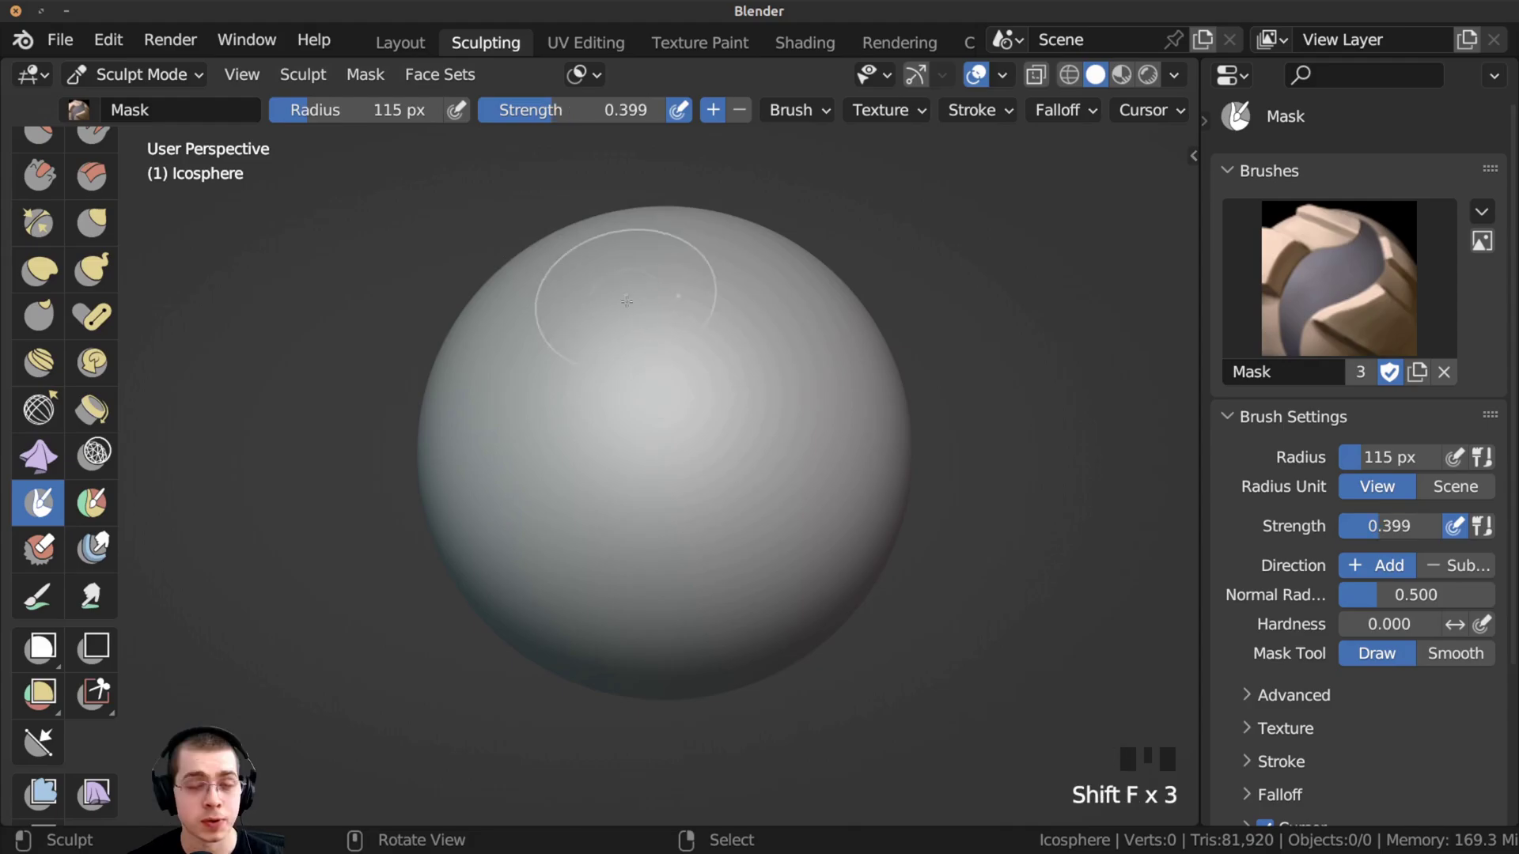
key("shift+f")
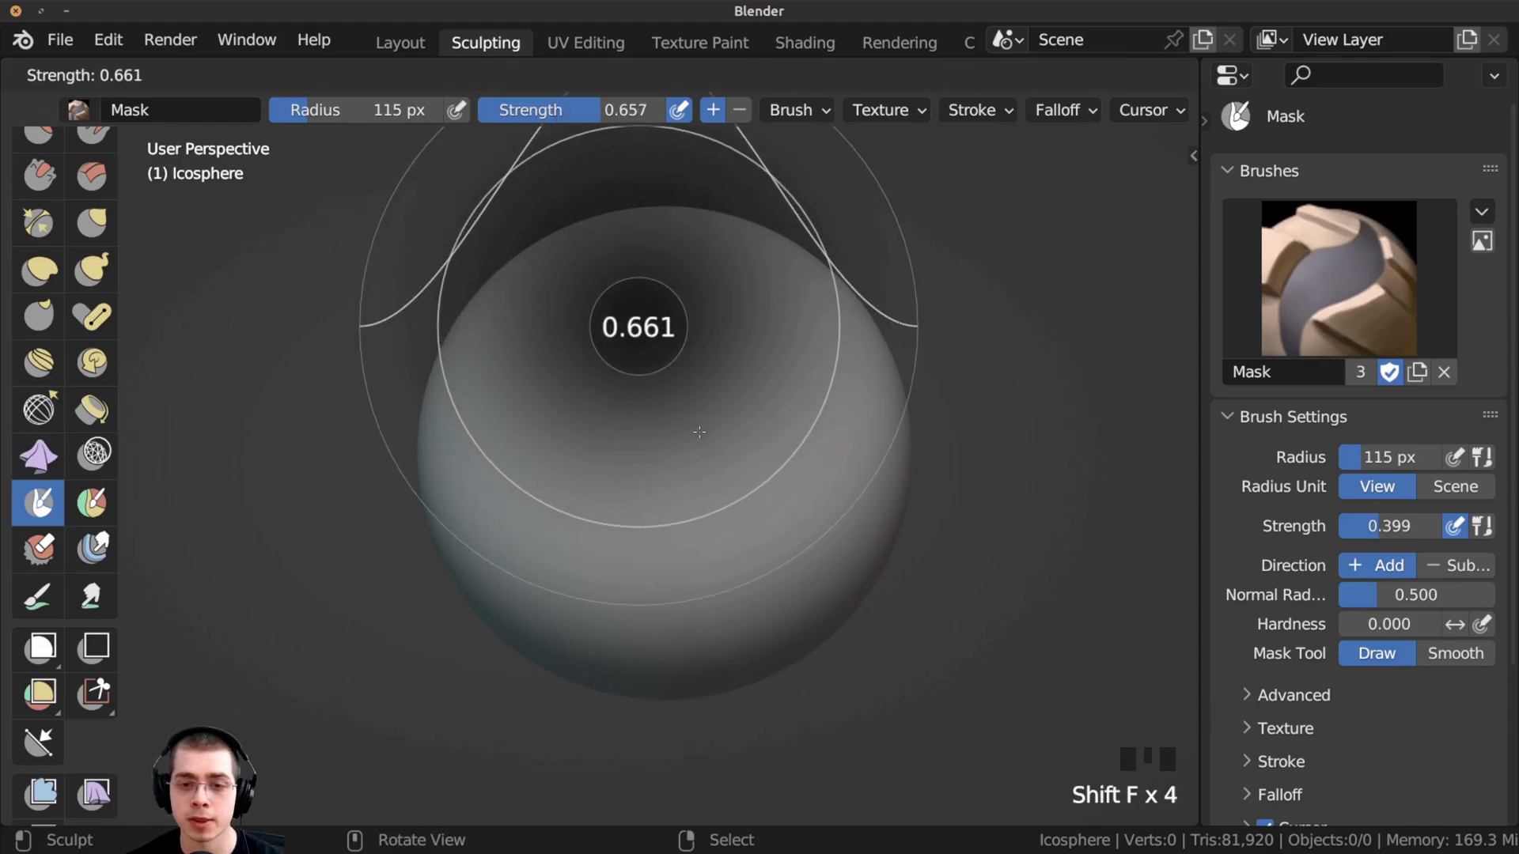
left_click(696, 439)
key("shift+f")
left_click(690, 413)
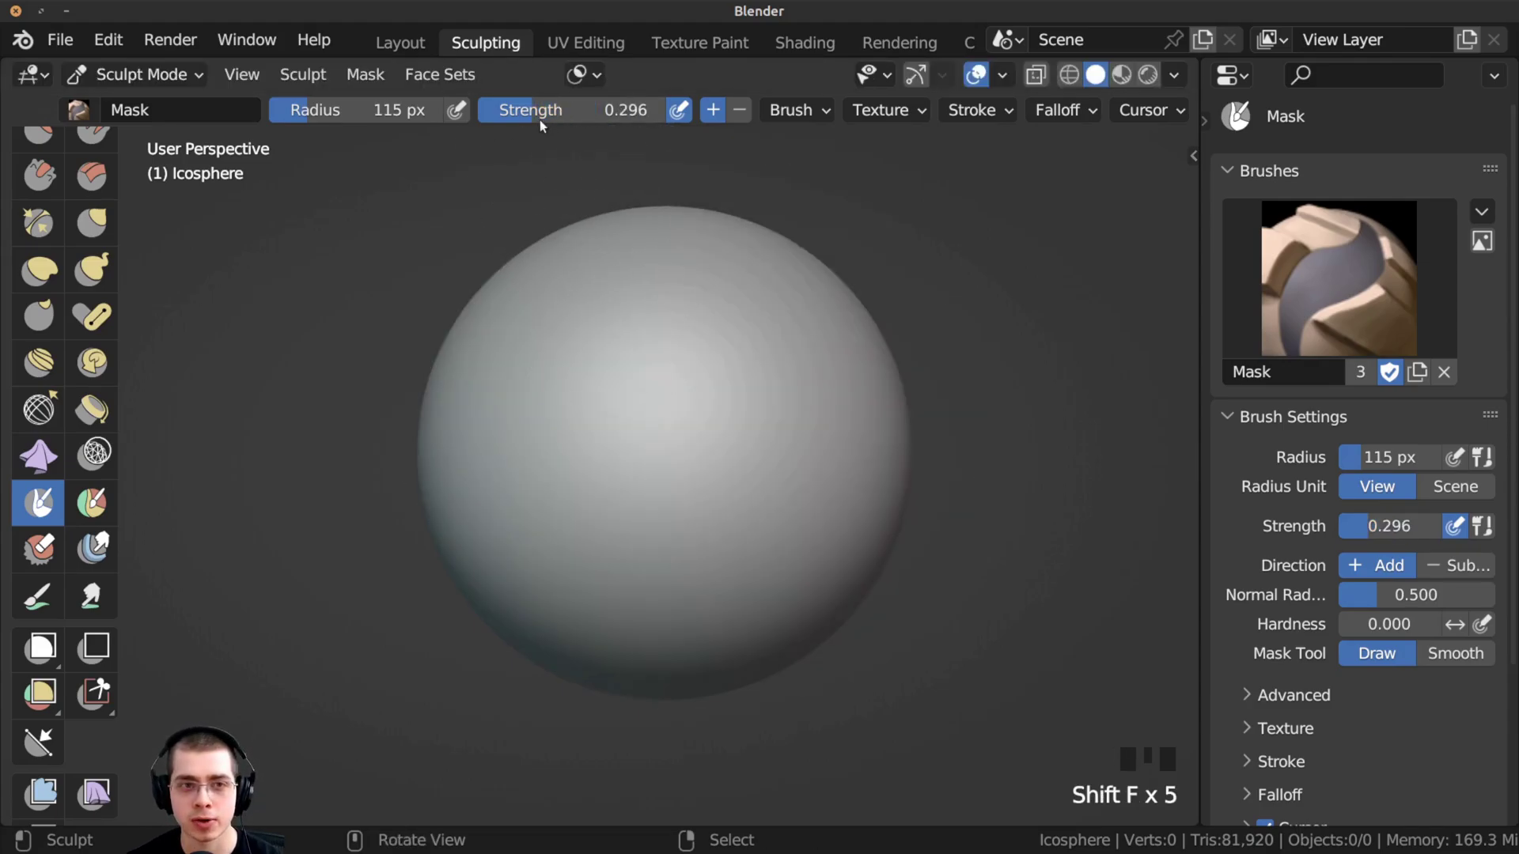
left_click_drag(539, 120, 586, 123)
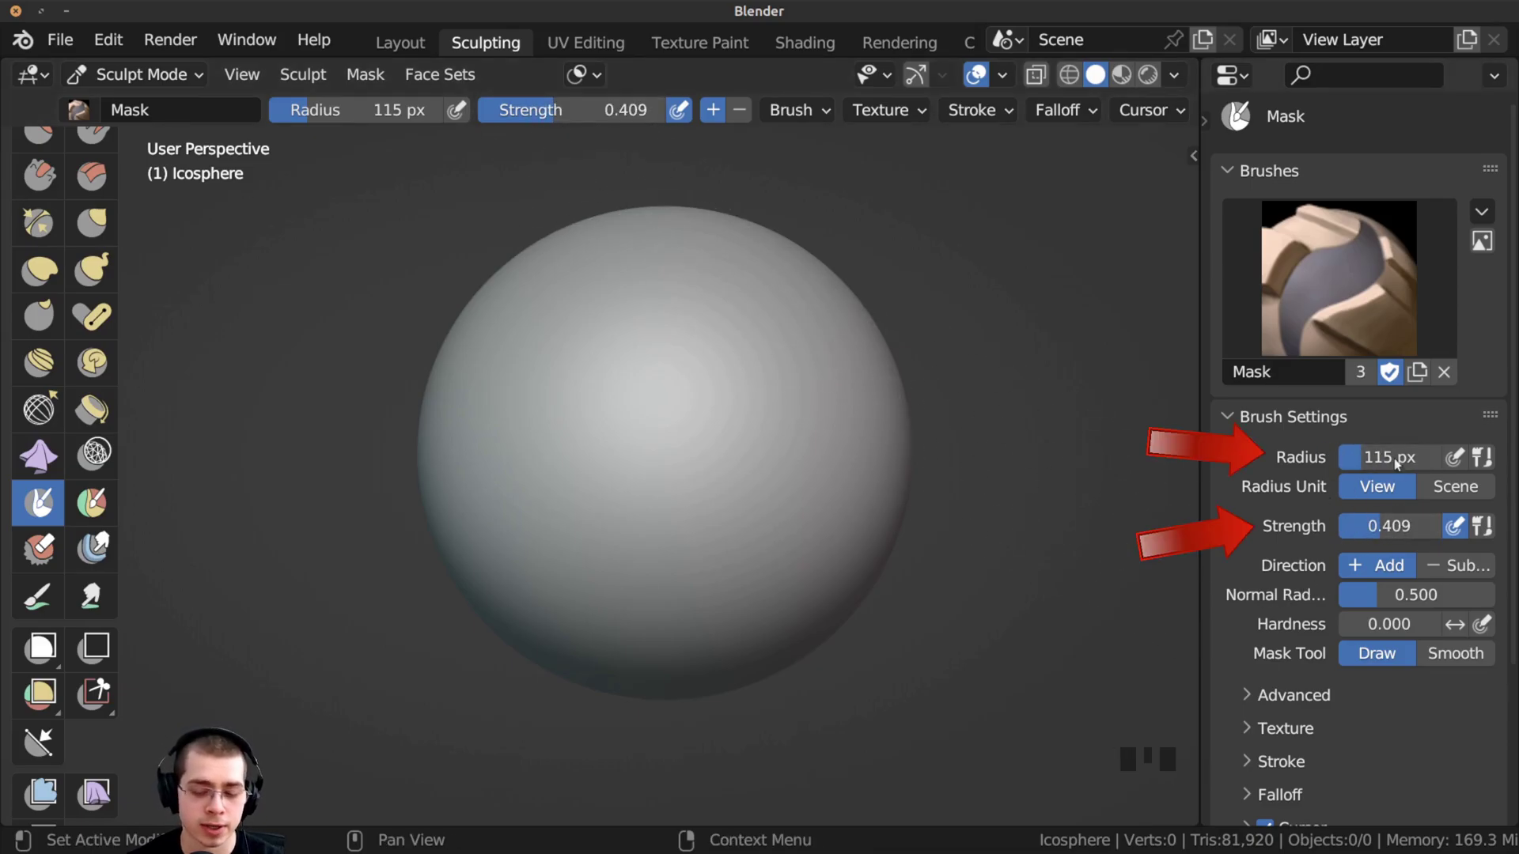
- Undo the last stroke and paint a mask patch in the middle of the sphere's front with a 96 px brush radius
mouse_move(622, 429)
middle_mouse_down("shift")
mouse_move(585, 424)
mouse_move(623, 285)
middle_mouse_up("shift")
key("ctrl+z")
mouse_move(629, 396)
left_mouse_down()
mouse_move(642, 378)
mouse_move(659, 393)
left_mouse_up()
middle_click_drag(659, 393, 656, 372, "ctrl")
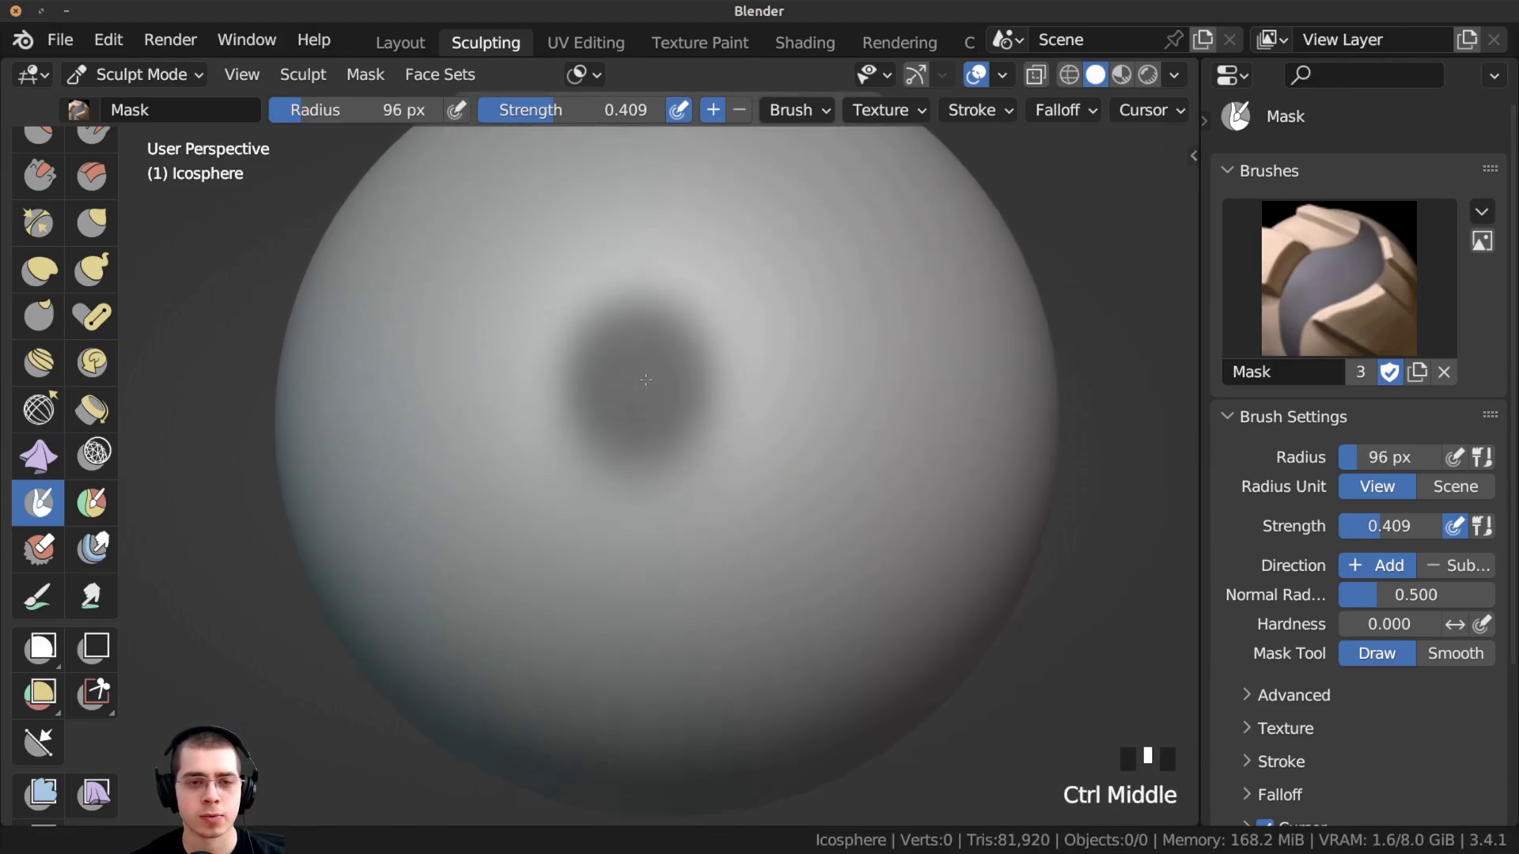
mouse_move(641, 380)
left_mouse_down()
mouse_move(637, 443)
mouse_move(622, 442)
mouse_move(661, 351)
mouse_move(668, 363)
mouse_move(709, 345)
left_mouse_up()
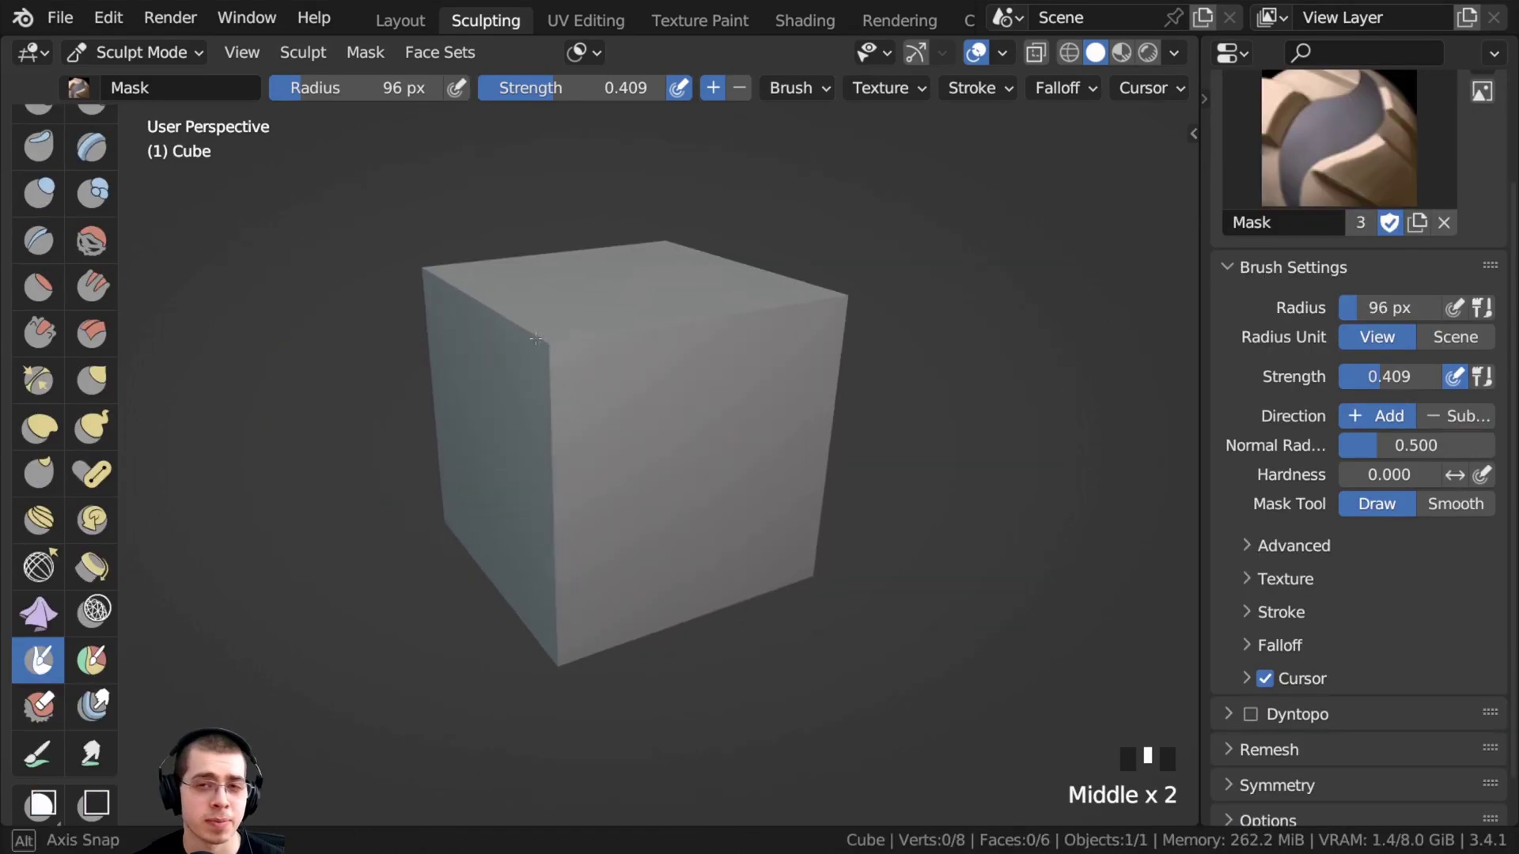
- Try painting a mask in the middle of a low-poly cube's face with the Mask brush
middle_click_drag(507, 348, 525, 333)
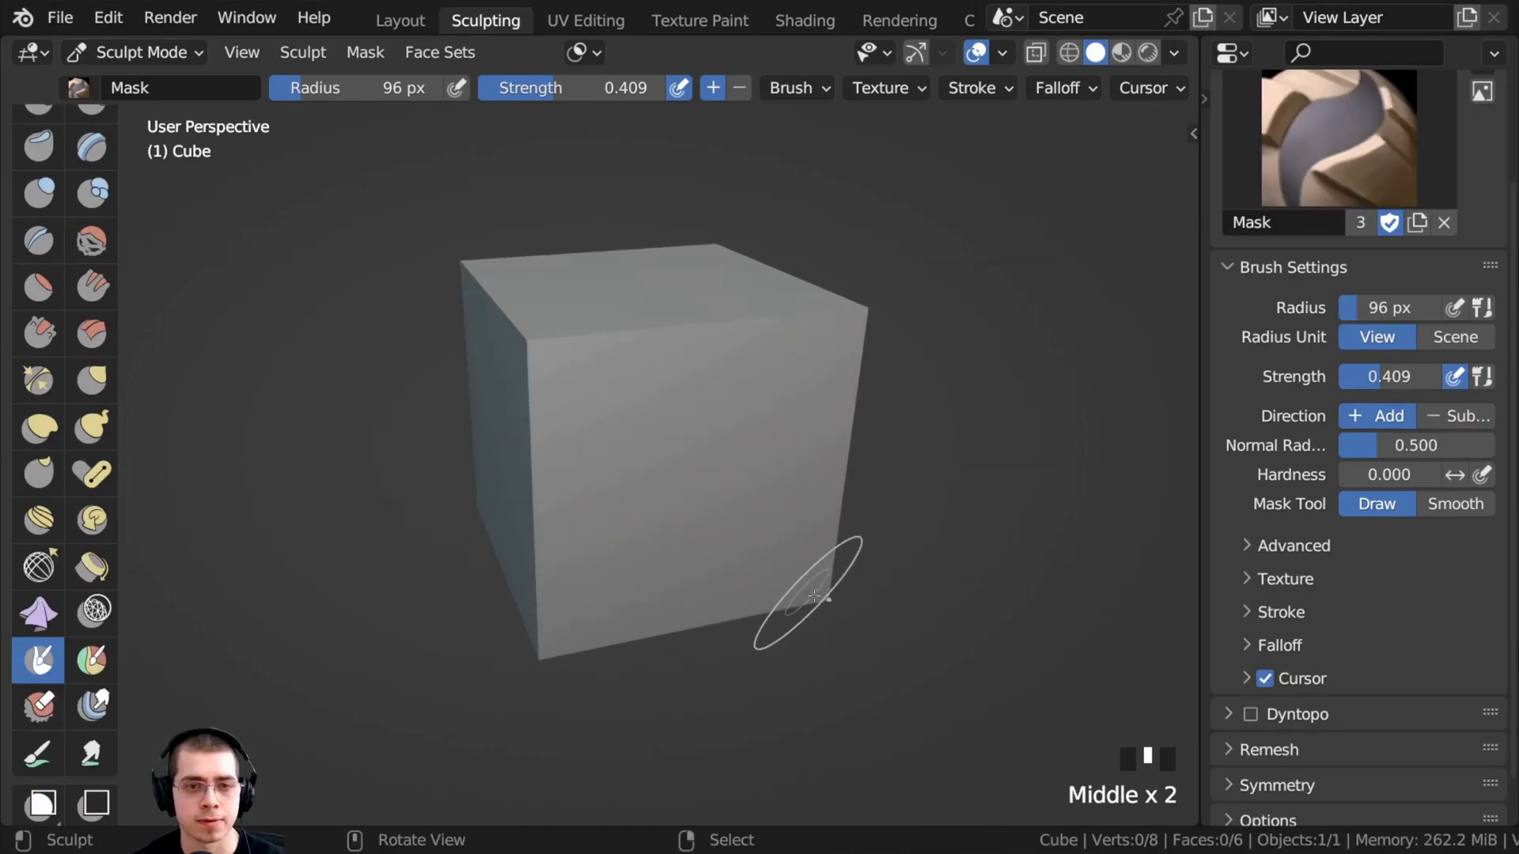
middle_click_drag(815, 596, 678, 441)
mouse_move(553, 383)
middle_mouse_down()
mouse_move(506, 338)
mouse_move(512, 316)
mouse_move(502, 373)
mouse_move(516, 350)
mouse_move(560, 412)
middle_mouse_up()
middle_click_drag(559, 412, 559, 301, "ctrl")
middle_click_drag(694, 486, 603, 384, "shift")
left_click_drag(605, 328, 580, 365)
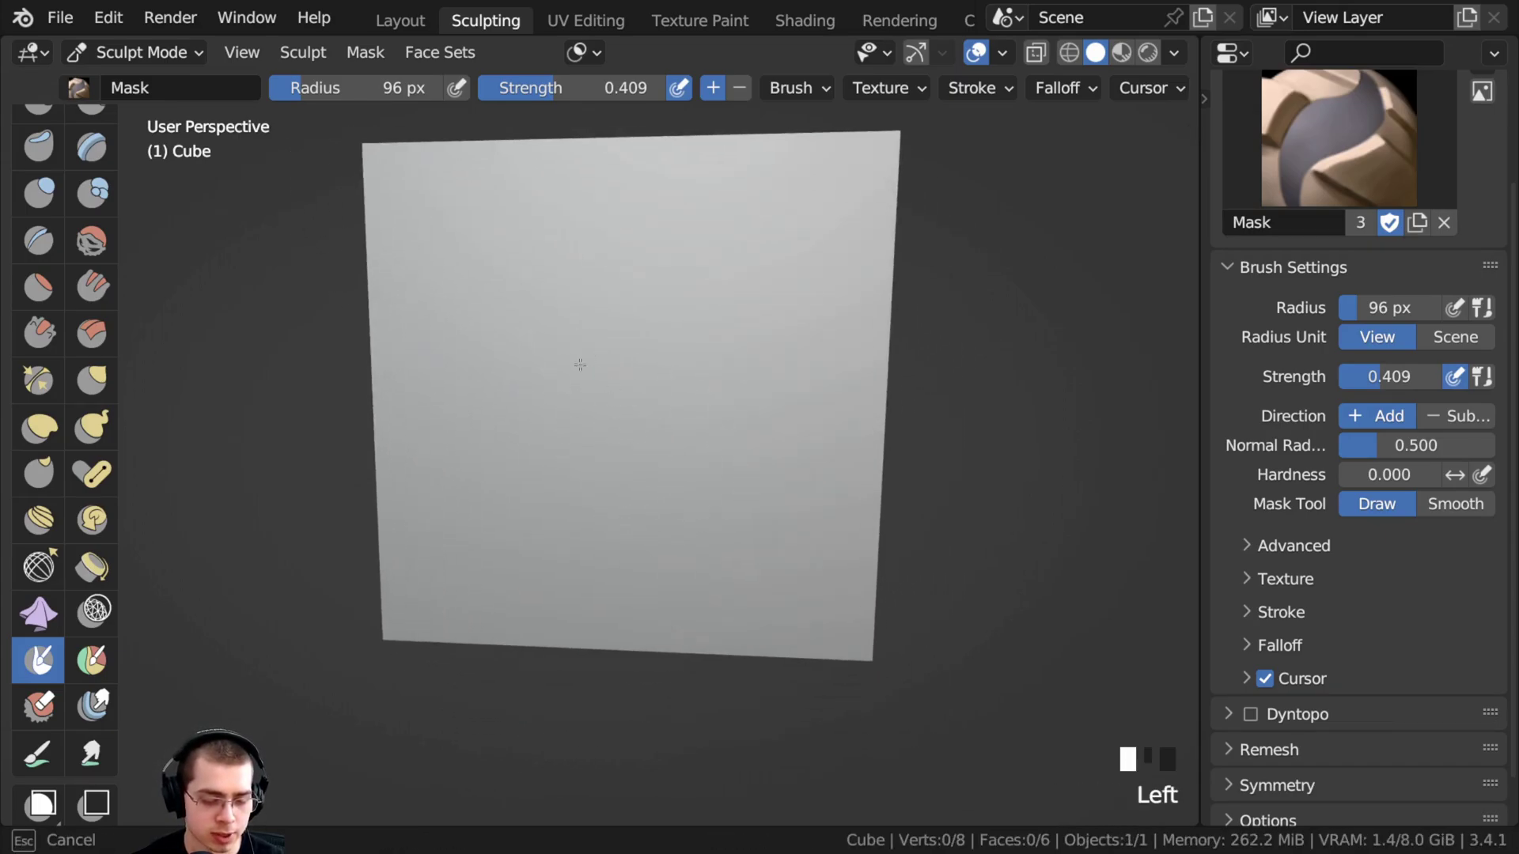
middle_click_drag(580, 365, 610, 392, "ctrl")
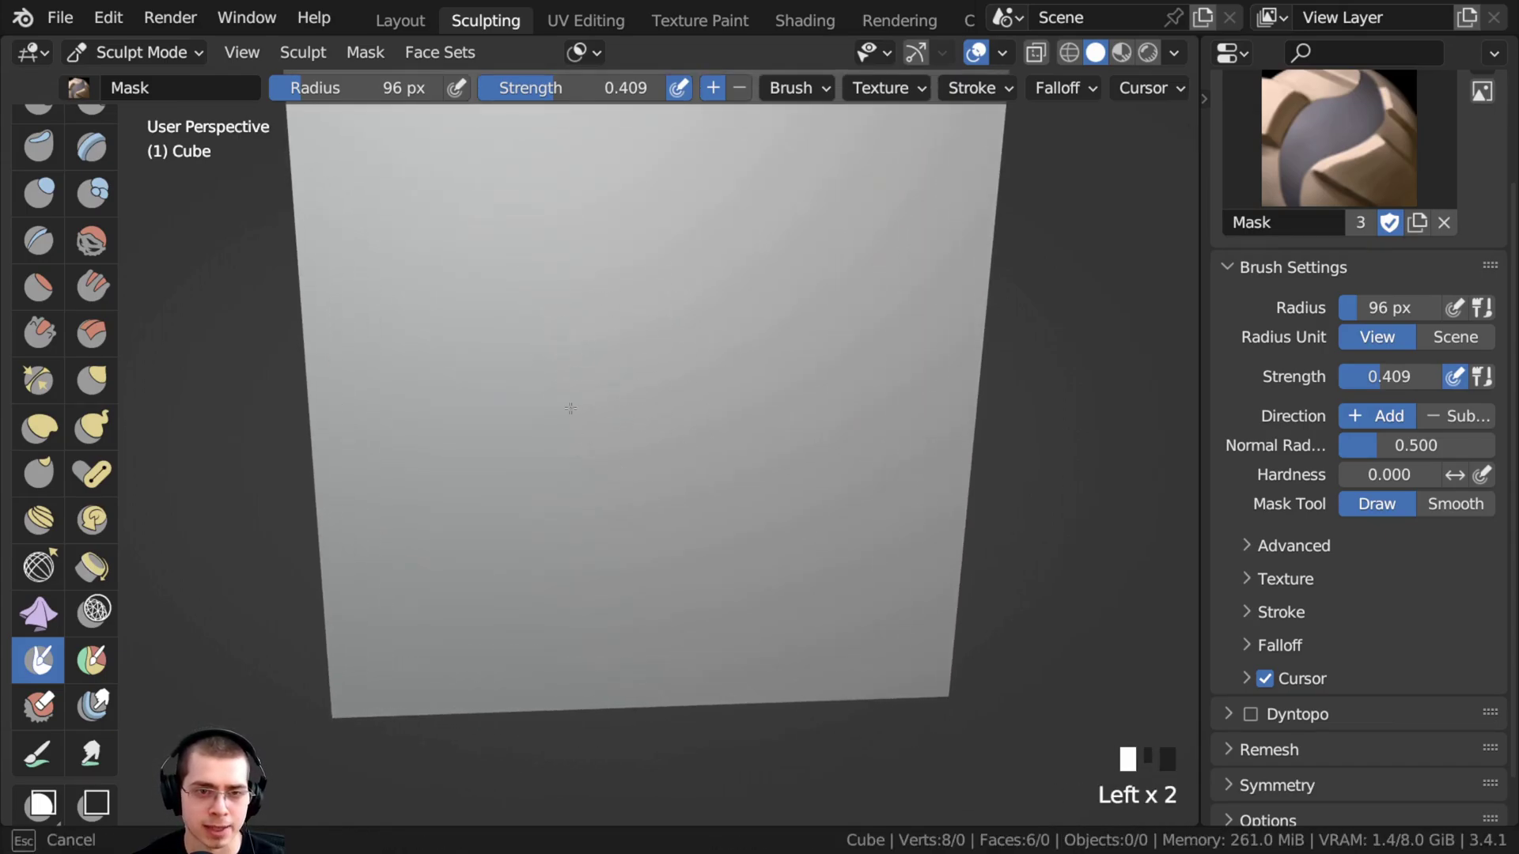
left_click(645, 474)
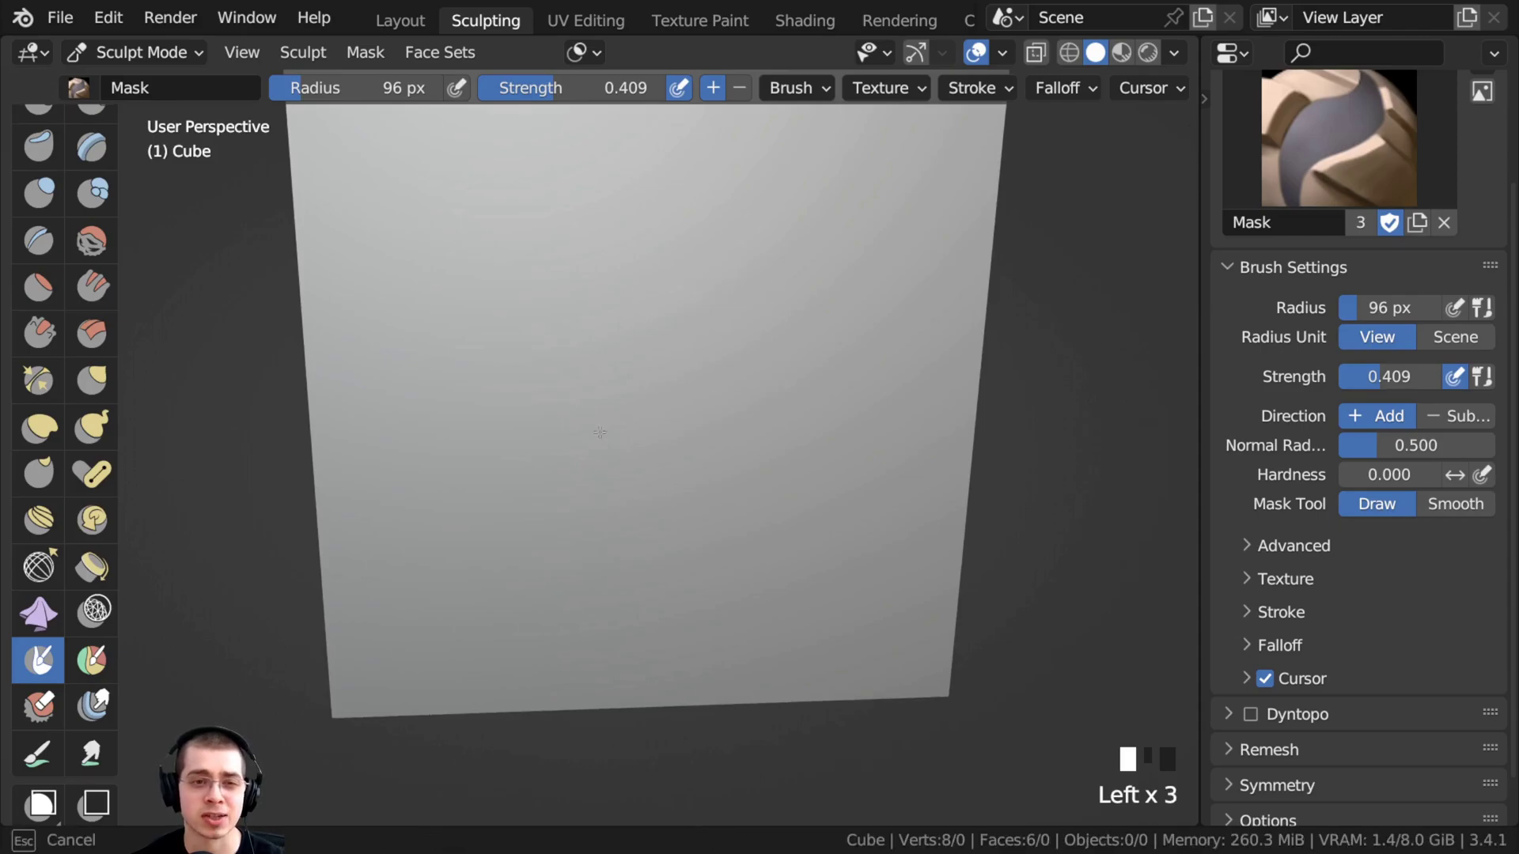
- Try masking the low-poly cube's front face, top corner and adjacent faces with the 96 px Mask brush
middle_click_drag(599, 432, 641, 419)
middle_click_drag(641, 419, 614, 450, "ctrl")
left_click(614, 449)
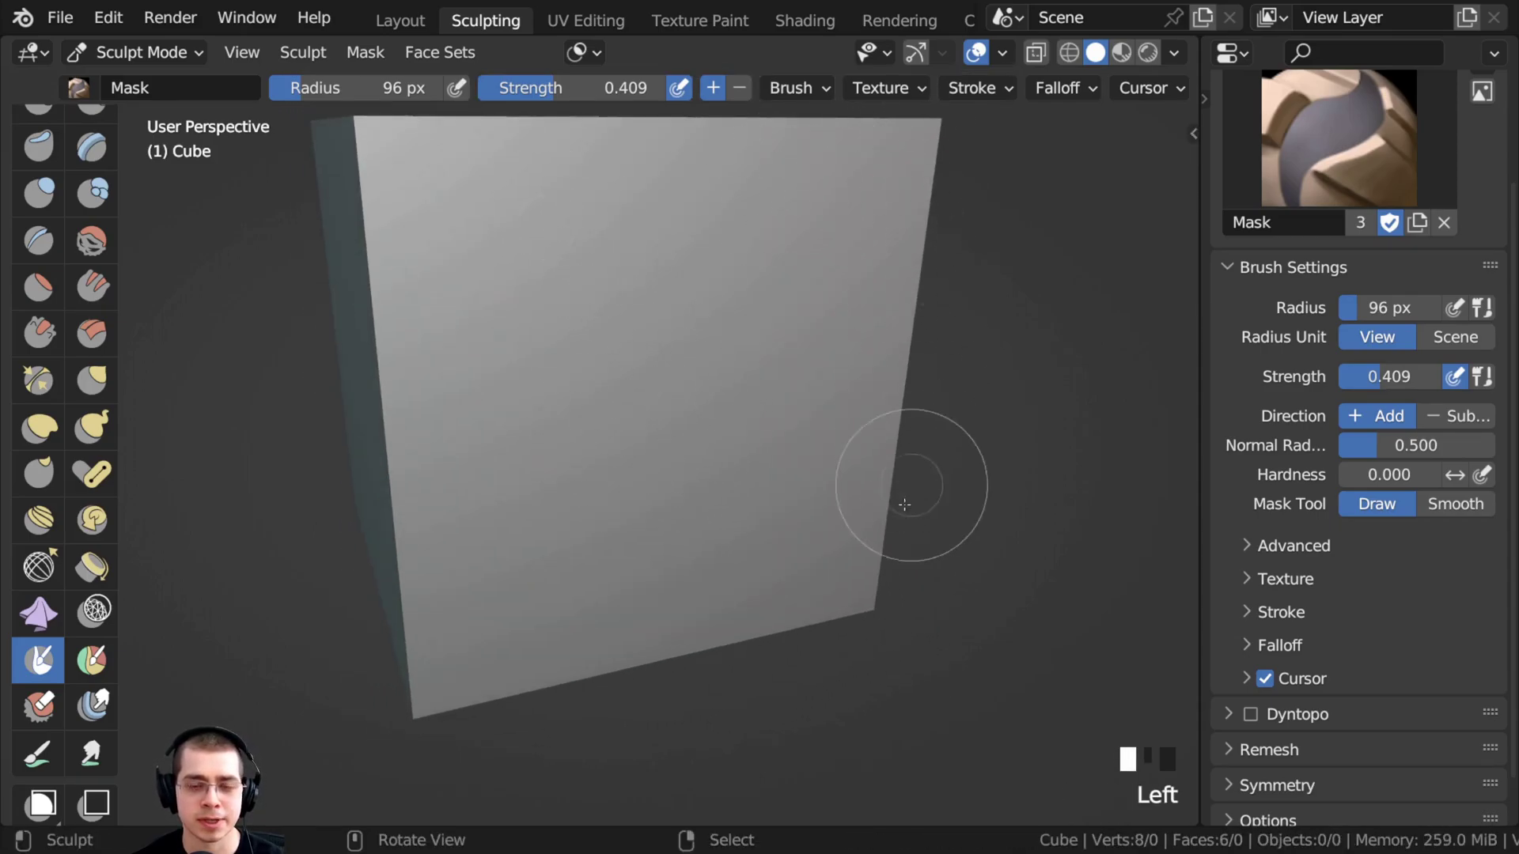
middle_click_drag(413, 397, 451, 328, "ctrl")
left_click(508, 286)
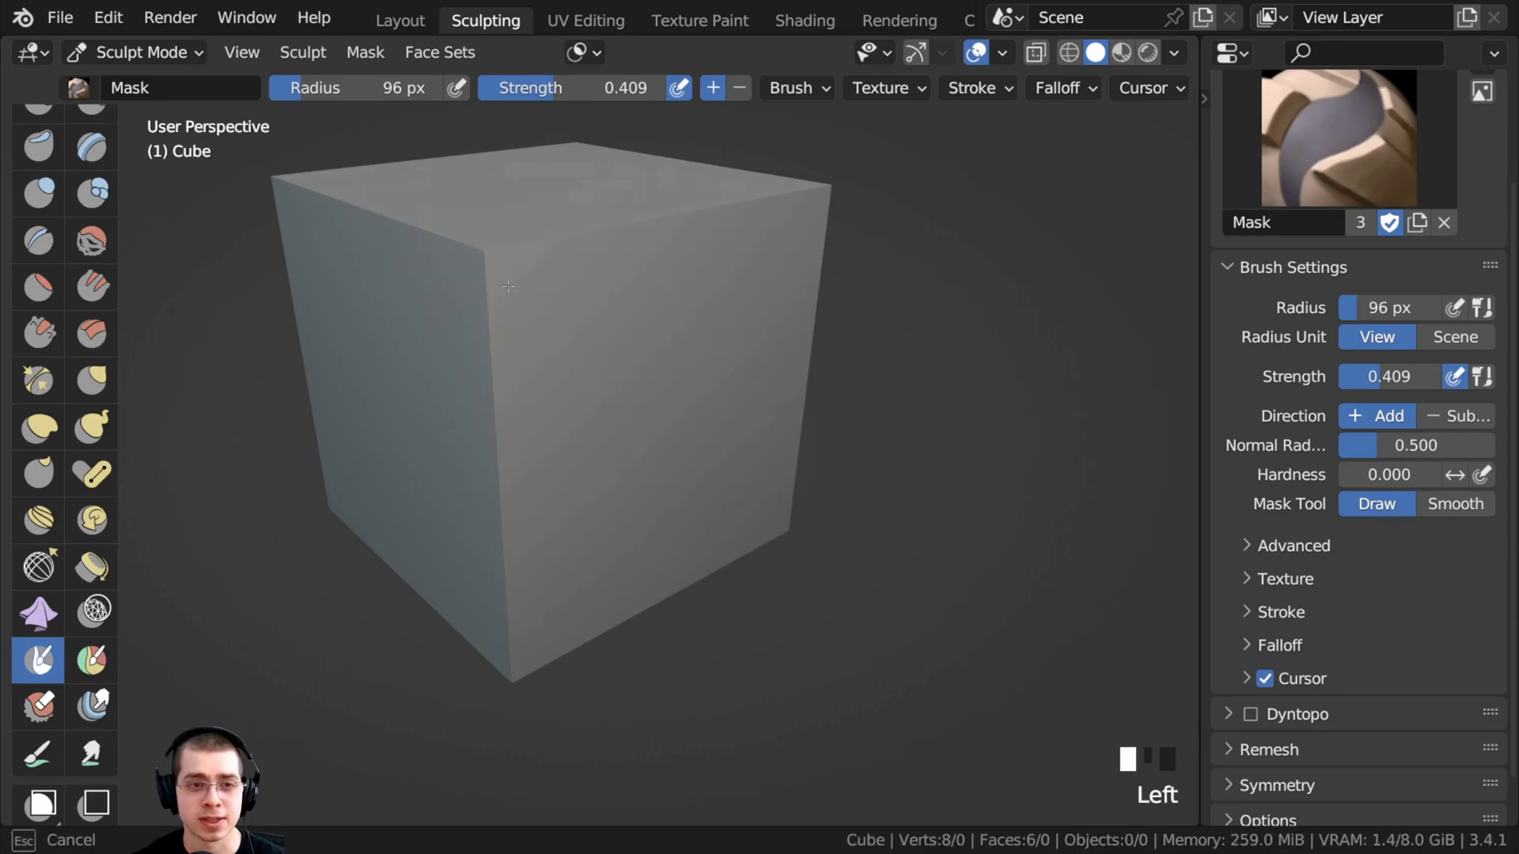
left_click(508, 287)
left_click(508, 287)
middle_click_drag(508, 287, 396, 348)
left_click(364, 290)
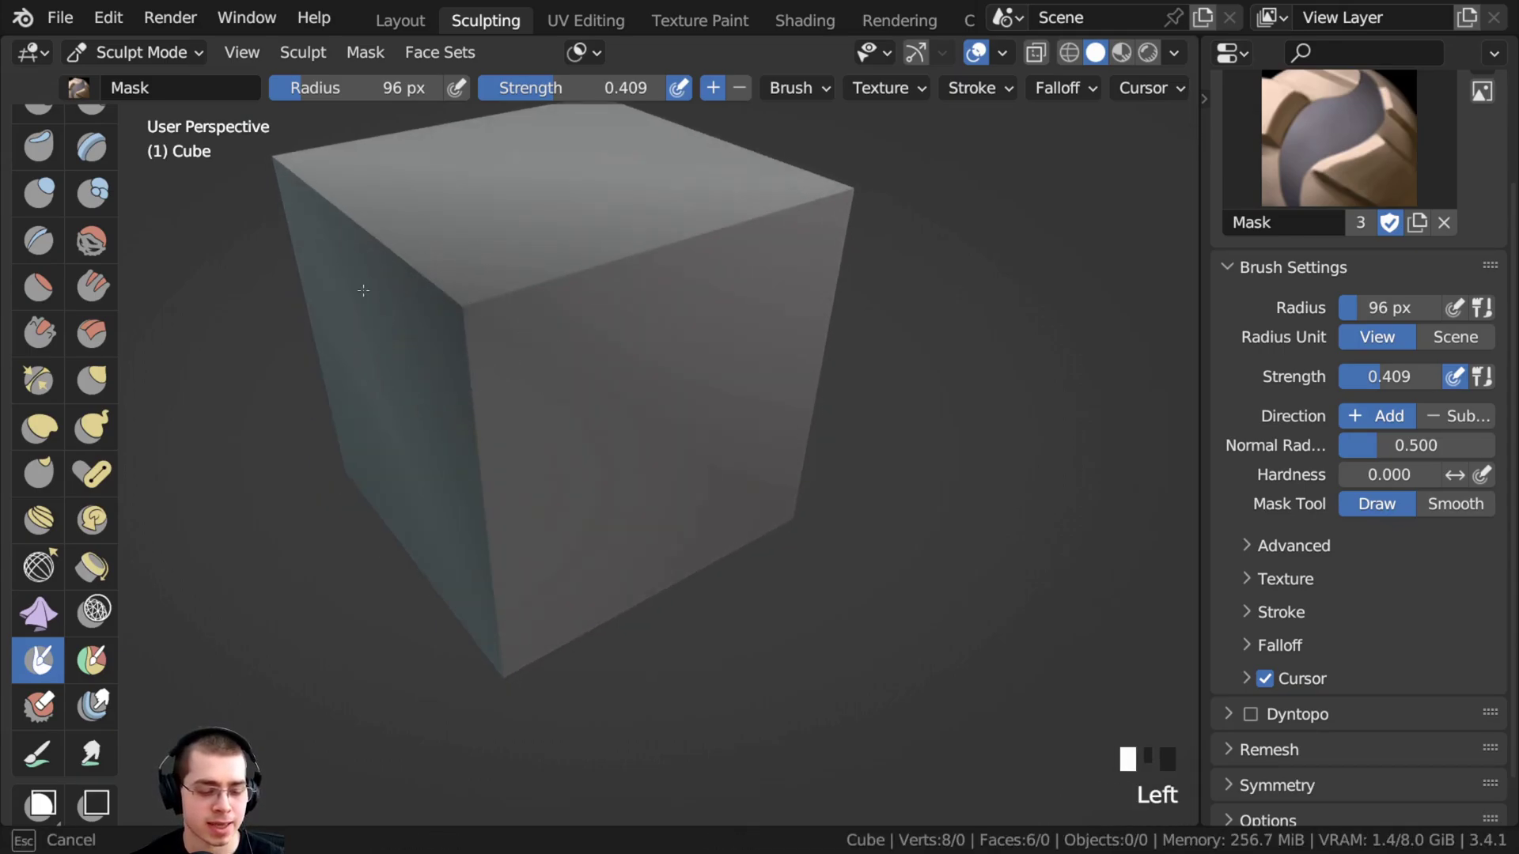
left_click(475, 227)
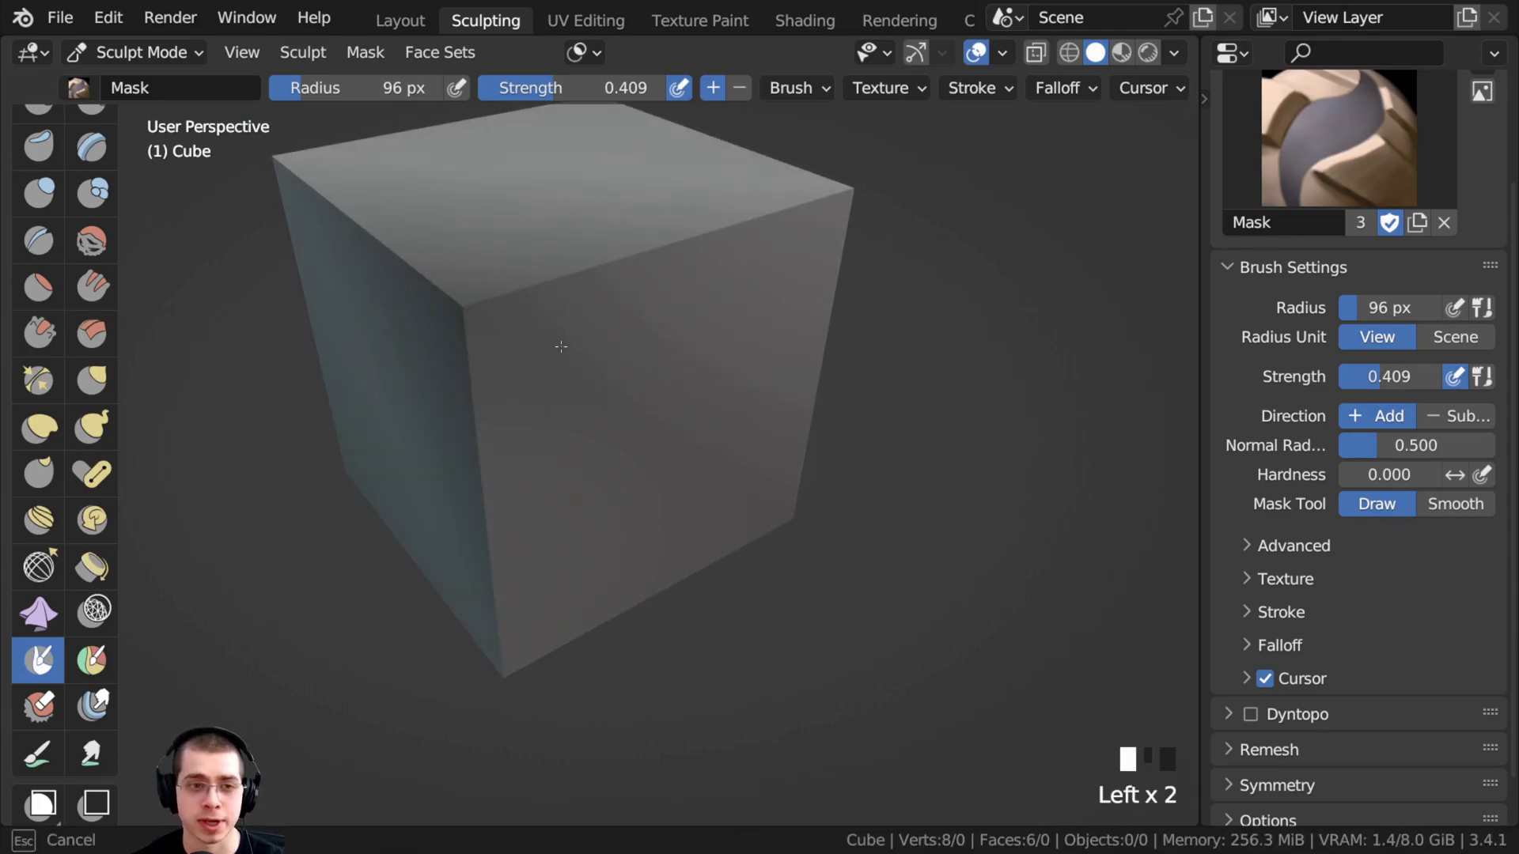
- Try masking the low-poly cube's side faces, edges and corners from lower viewing angles
mouse_move(475, 228)
middle_mouse_down("ctrl")
mouse_move(505, 335)
mouse_move(538, 285)
middle_mouse_up("ctrl")
left_click(496, 400)
middle_click_drag(495, 400, 530, 435)
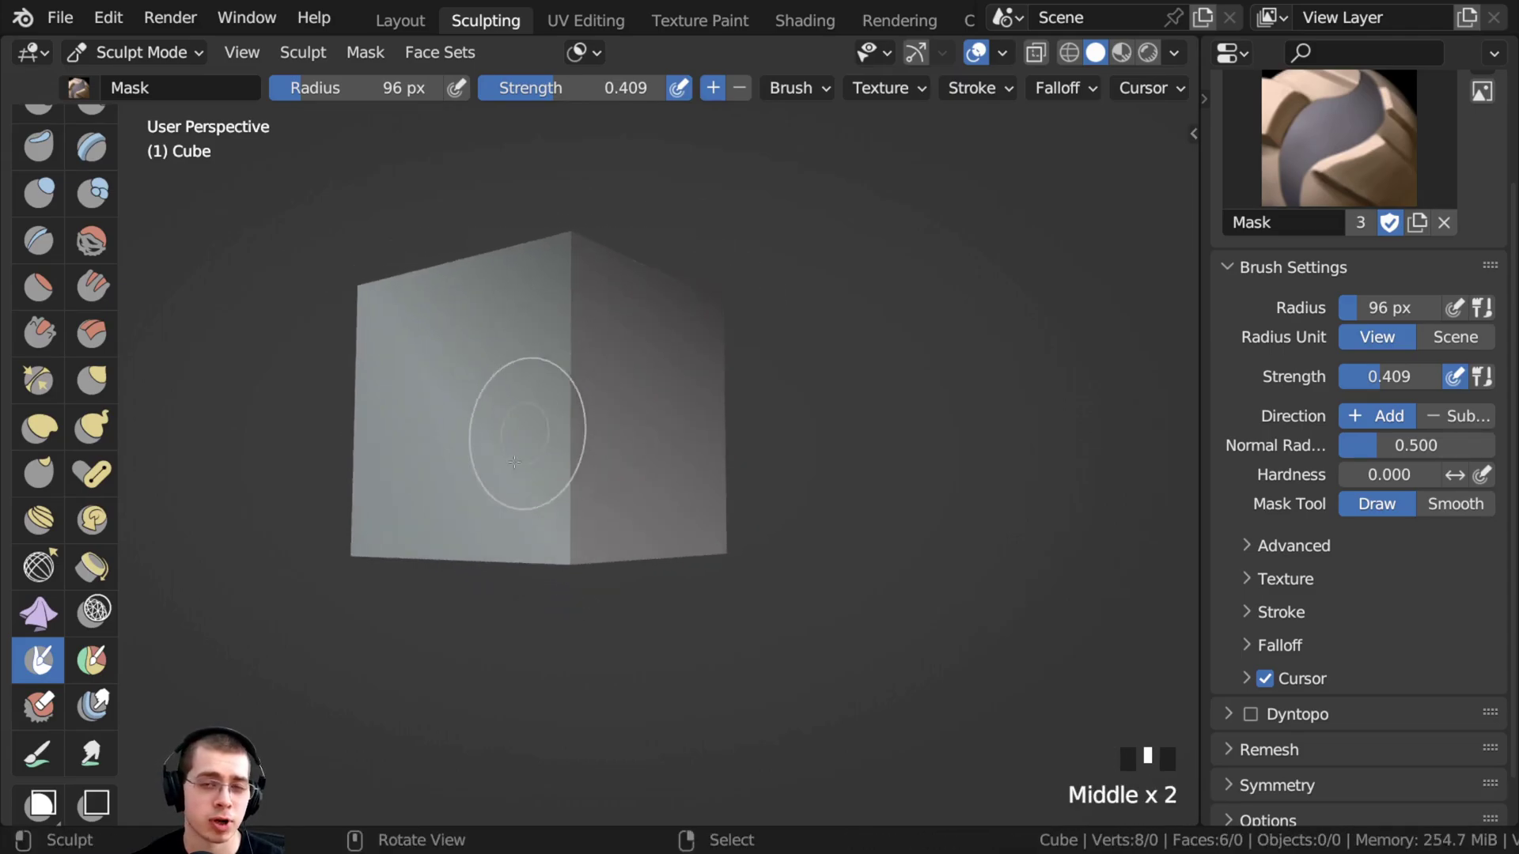
left_click(604, 546)
middle_click_drag(603, 546, 596, 492)
left_click_drag(522, 439, 602, 299)
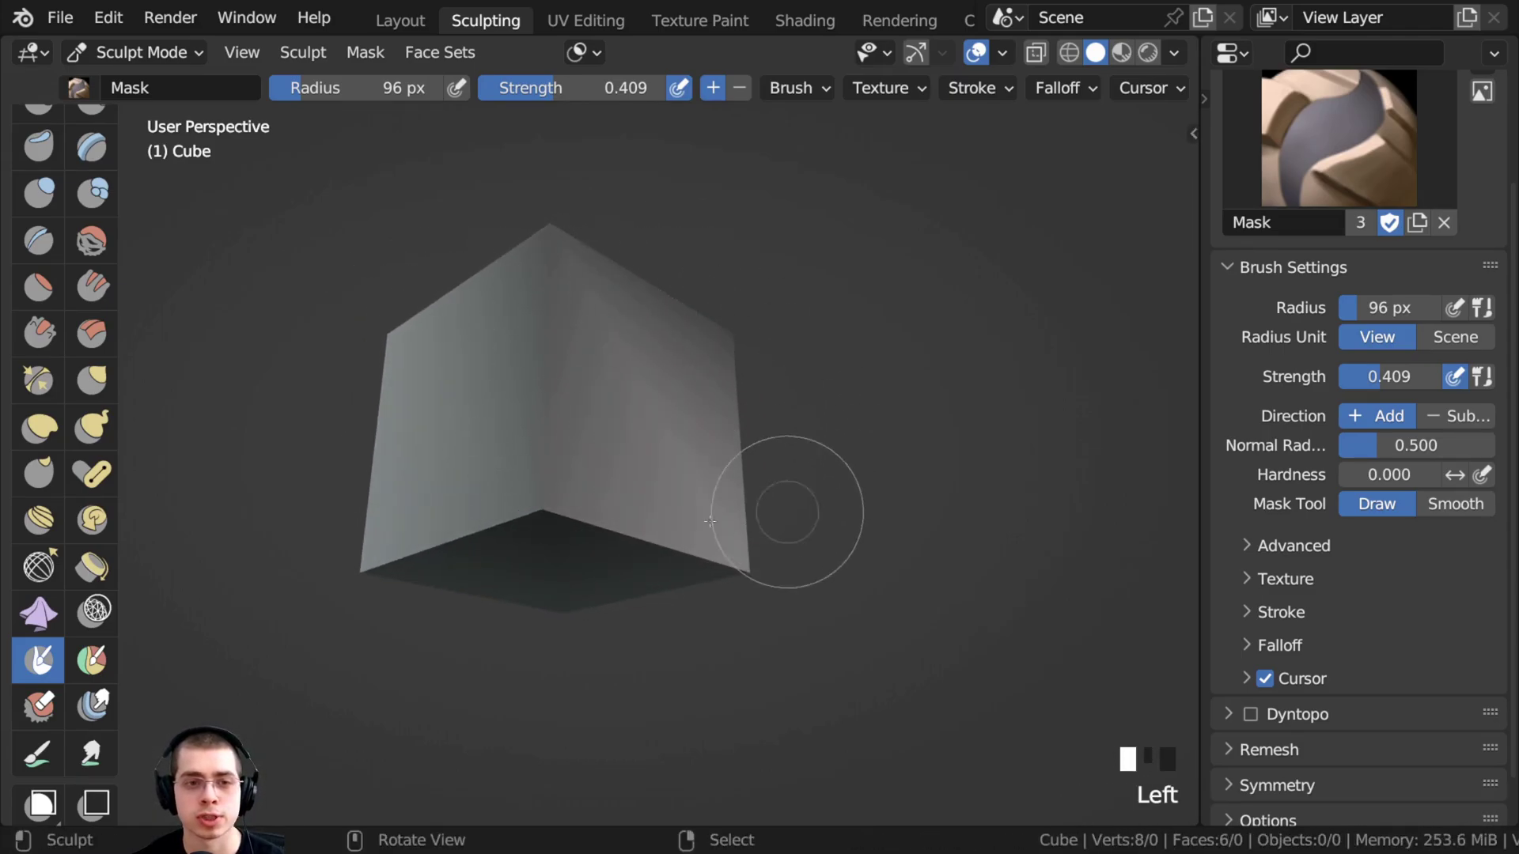
middle_click_drag(787, 512, 337, 431)
left_click(697, 446)
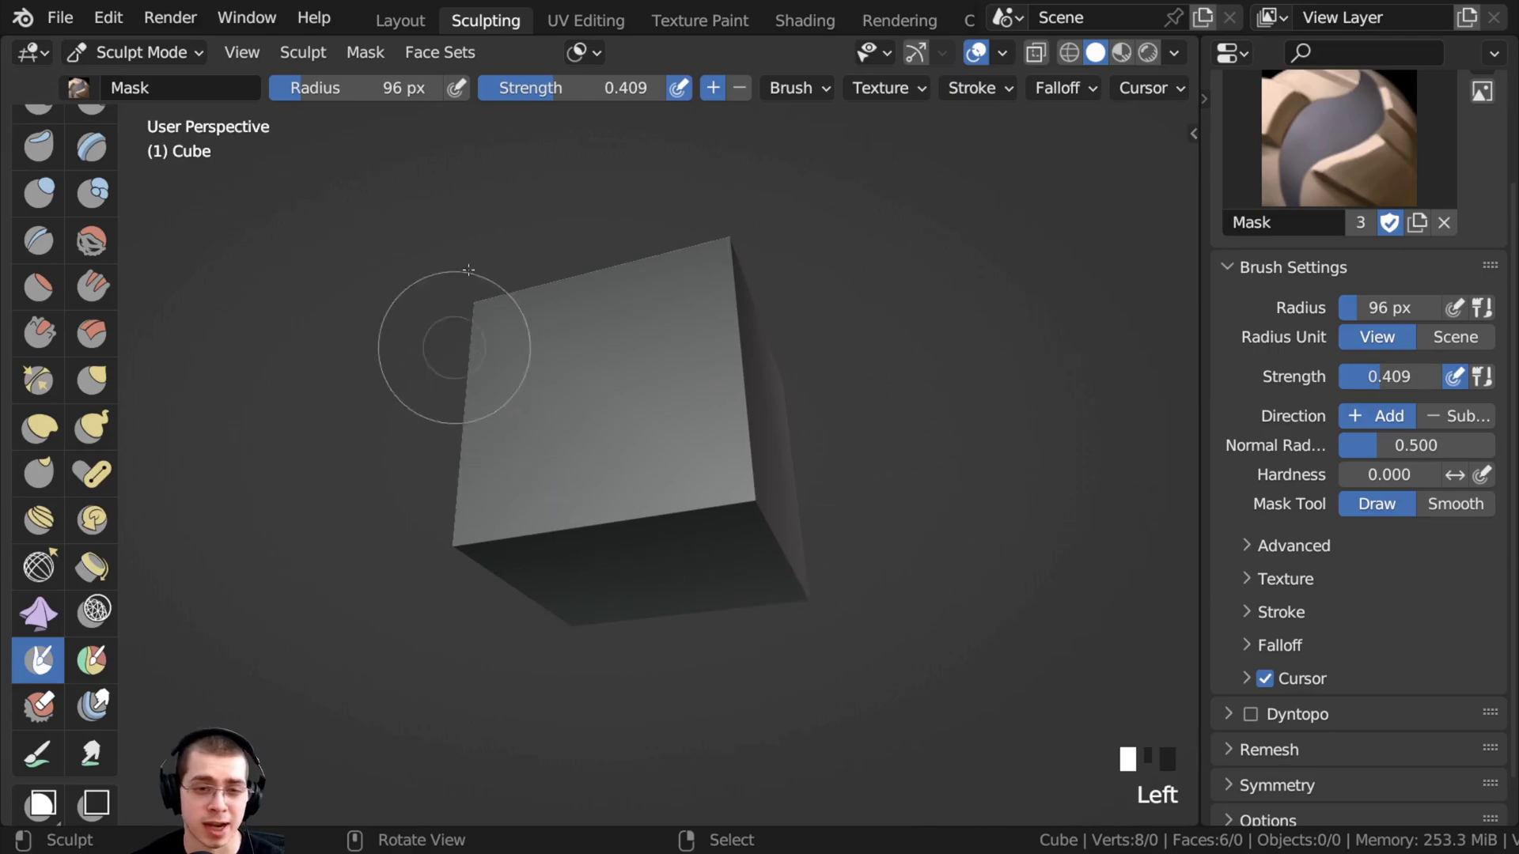
- Paint a mask patch across the top face of the denser cube with the 96 px Mask brush
middle_click_drag(696, 532, 598, 428)
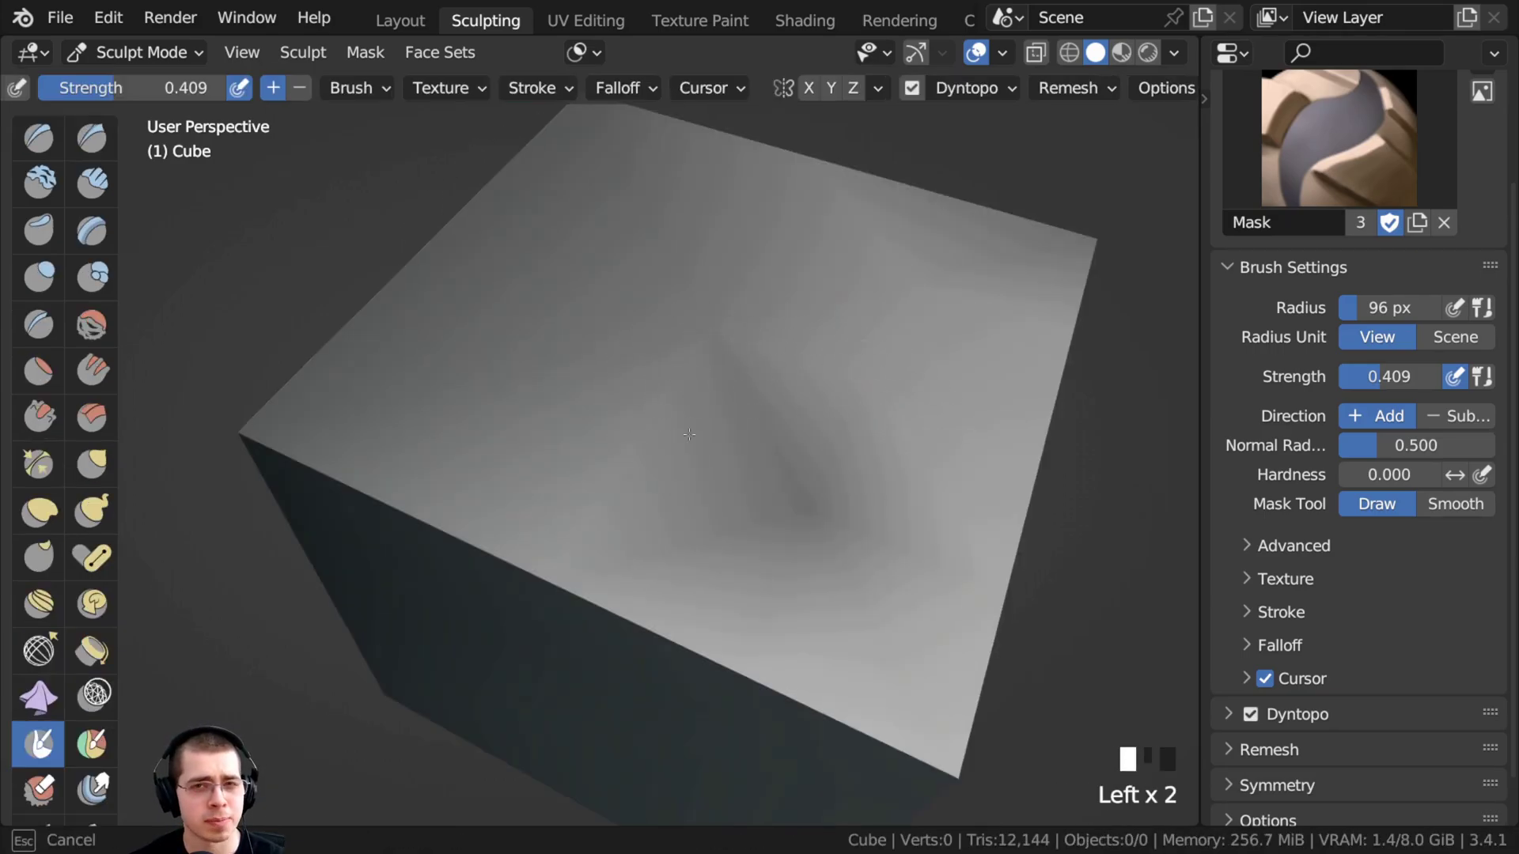
mouse_move(863, 395)
left_mouse_down()
mouse_move(699, 388)
mouse_move(910, 471)
left_mouse_up()
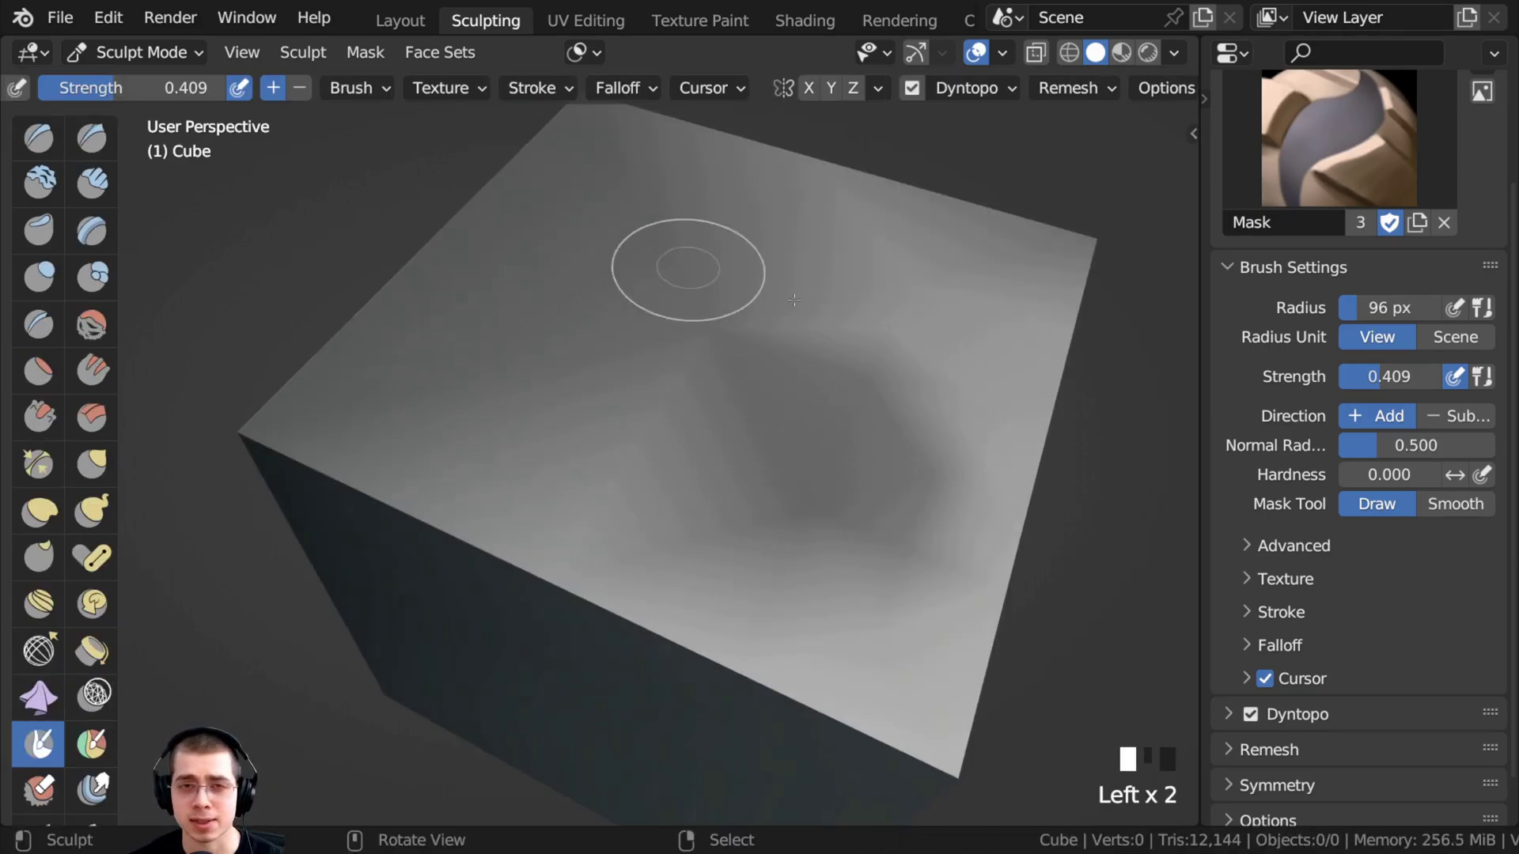
left_click_drag(815, 348, 546, 417)
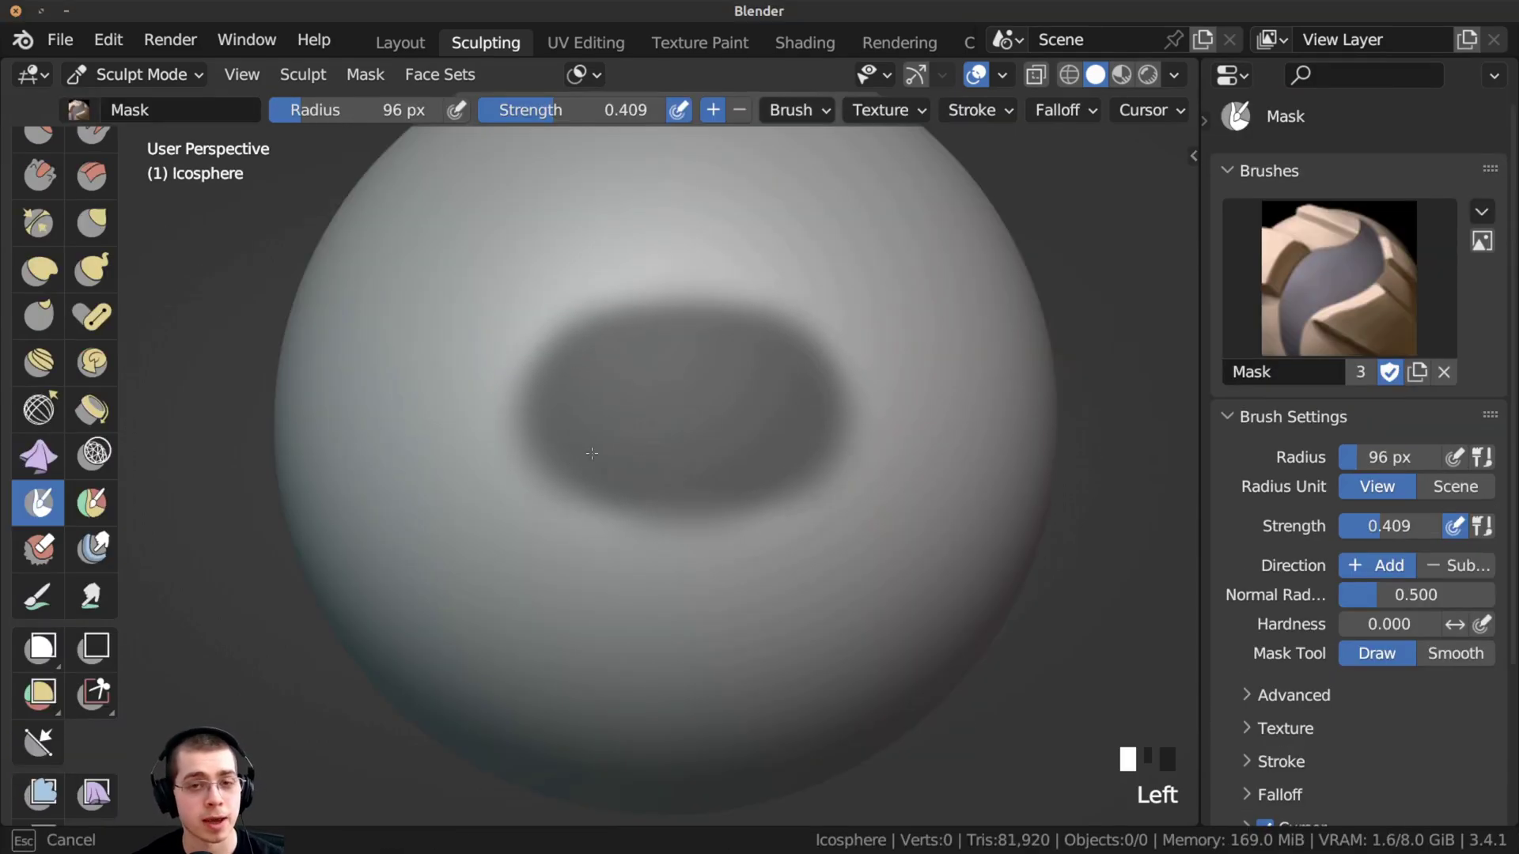
- Extend the oval mask on the icosphere's front along its upper edge
left_click_drag(696, 330, 678, 333)
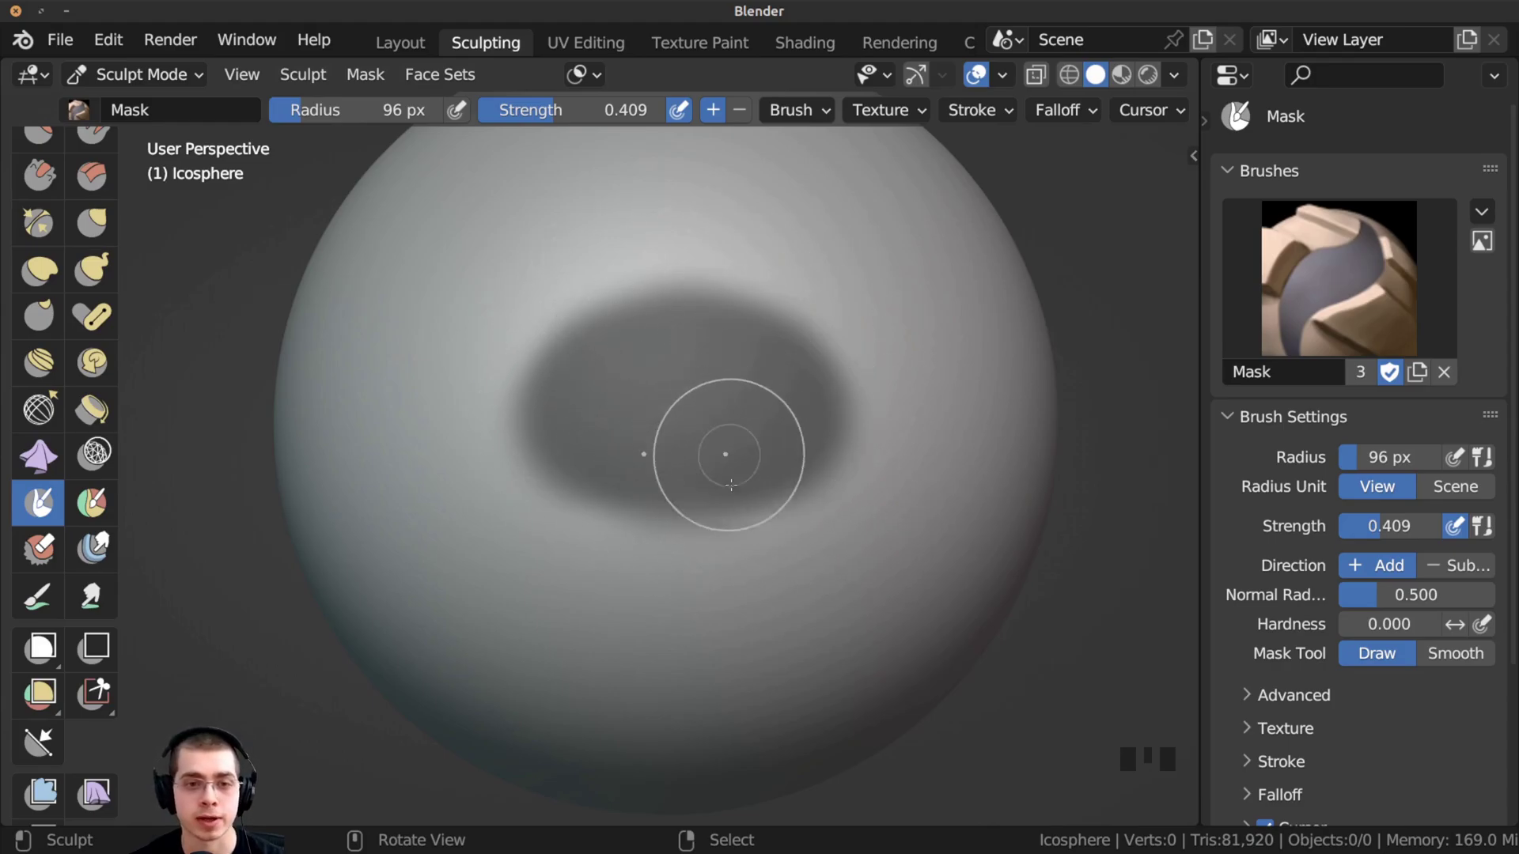
middle_click_drag(717, 478, 786, 418)
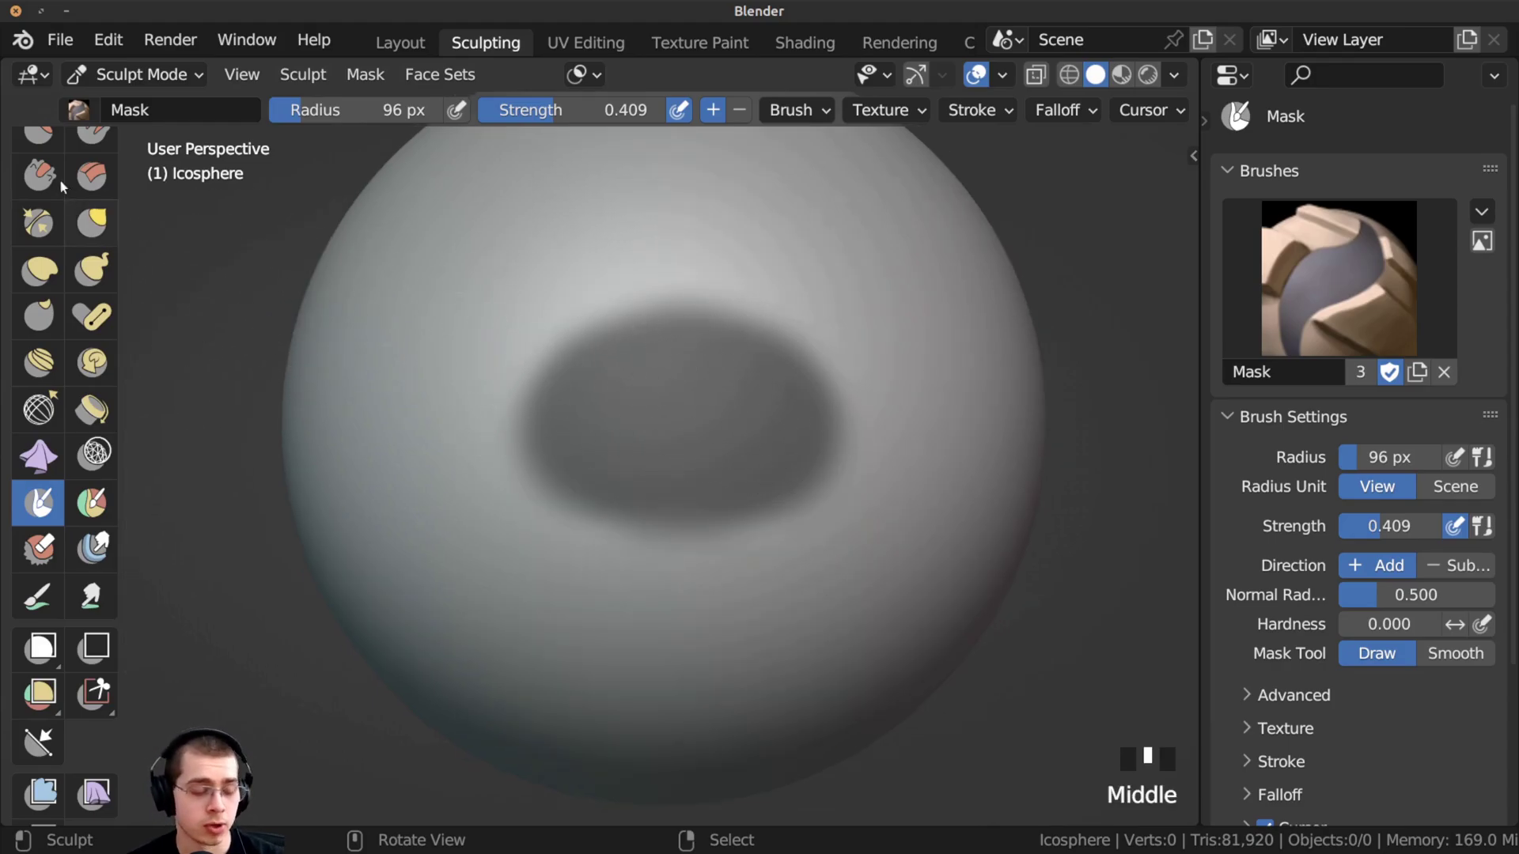
- Build up a raised ridge around the upper edge and sides of the masked oval with the 35 px Clay Strips brush
middle_click_drag(62, 186, 47, 280)
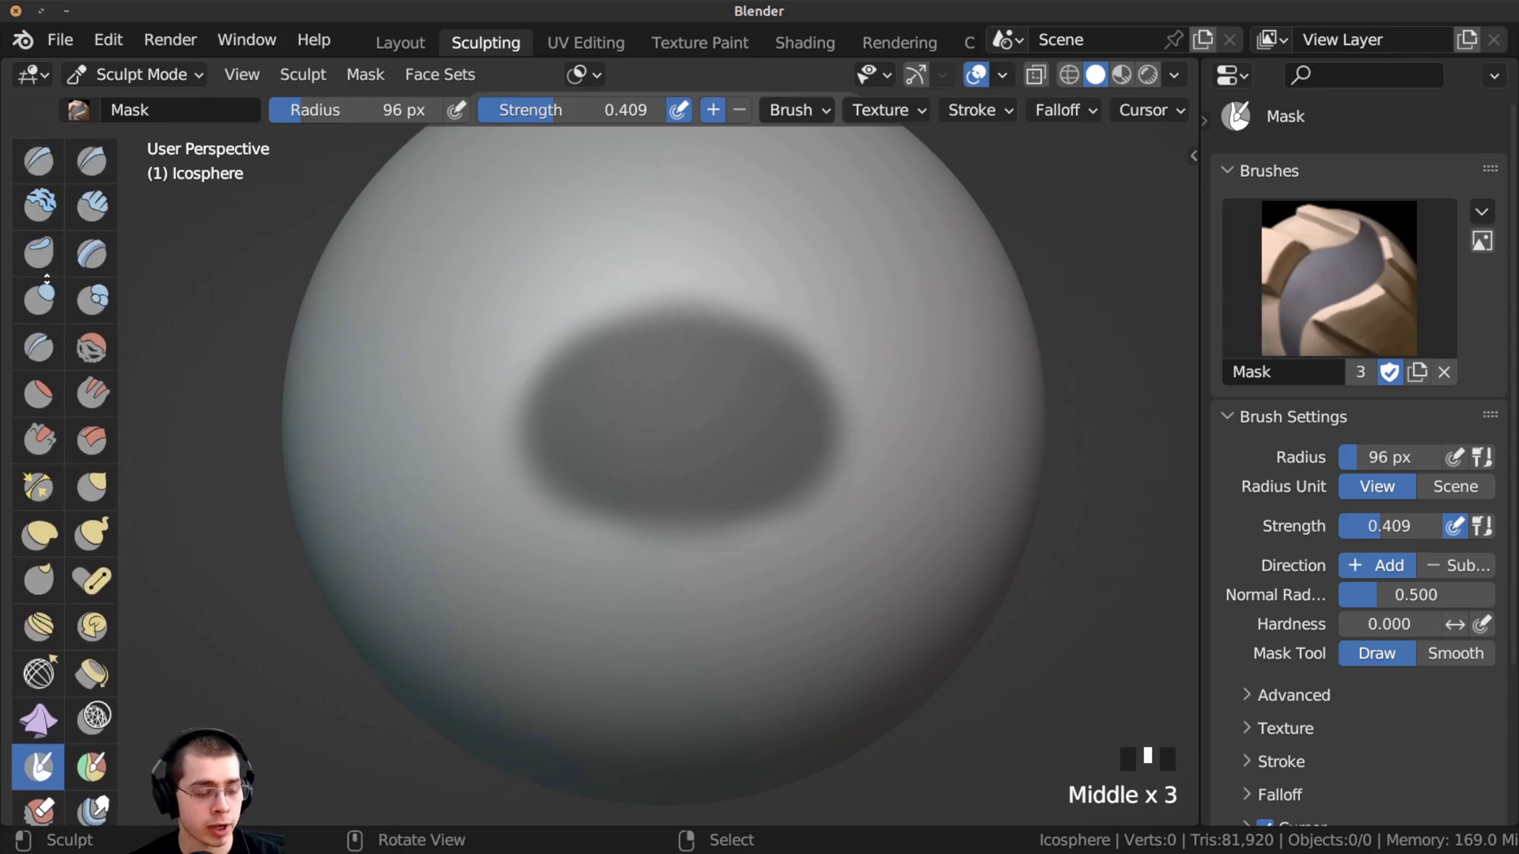
left_click(89, 207)
middle_click_drag(621, 265, 656, 339)
left_click_drag(633, 255, 667, 317)
left_click_drag(609, 263, 653, 332)
left_click_drag(589, 273, 637, 336)
mouse_move(573, 280)
left_mouse_down()
mouse_move(628, 349)
mouse_move(592, 360)
left_mouse_up()
mouse_move(546, 324)
left_mouse_down()
mouse_move(553, 395)
mouse_move(879, 443)
mouse_move(859, 483)
left_mouse_up()
left_click_drag(874, 380, 850, 475)
left_click_drag(870, 372, 819, 510)
left_click_drag(854, 360, 822, 402)
middle_click_drag(830, 366, 737, 457)
- Thicken the ridge along the masked oval's upper rim and side with more Clay Strips strokes
mouse_move(653, 282)
left_mouse_down()
mouse_move(748, 305)
mouse_move(780, 340)
left_mouse_up()
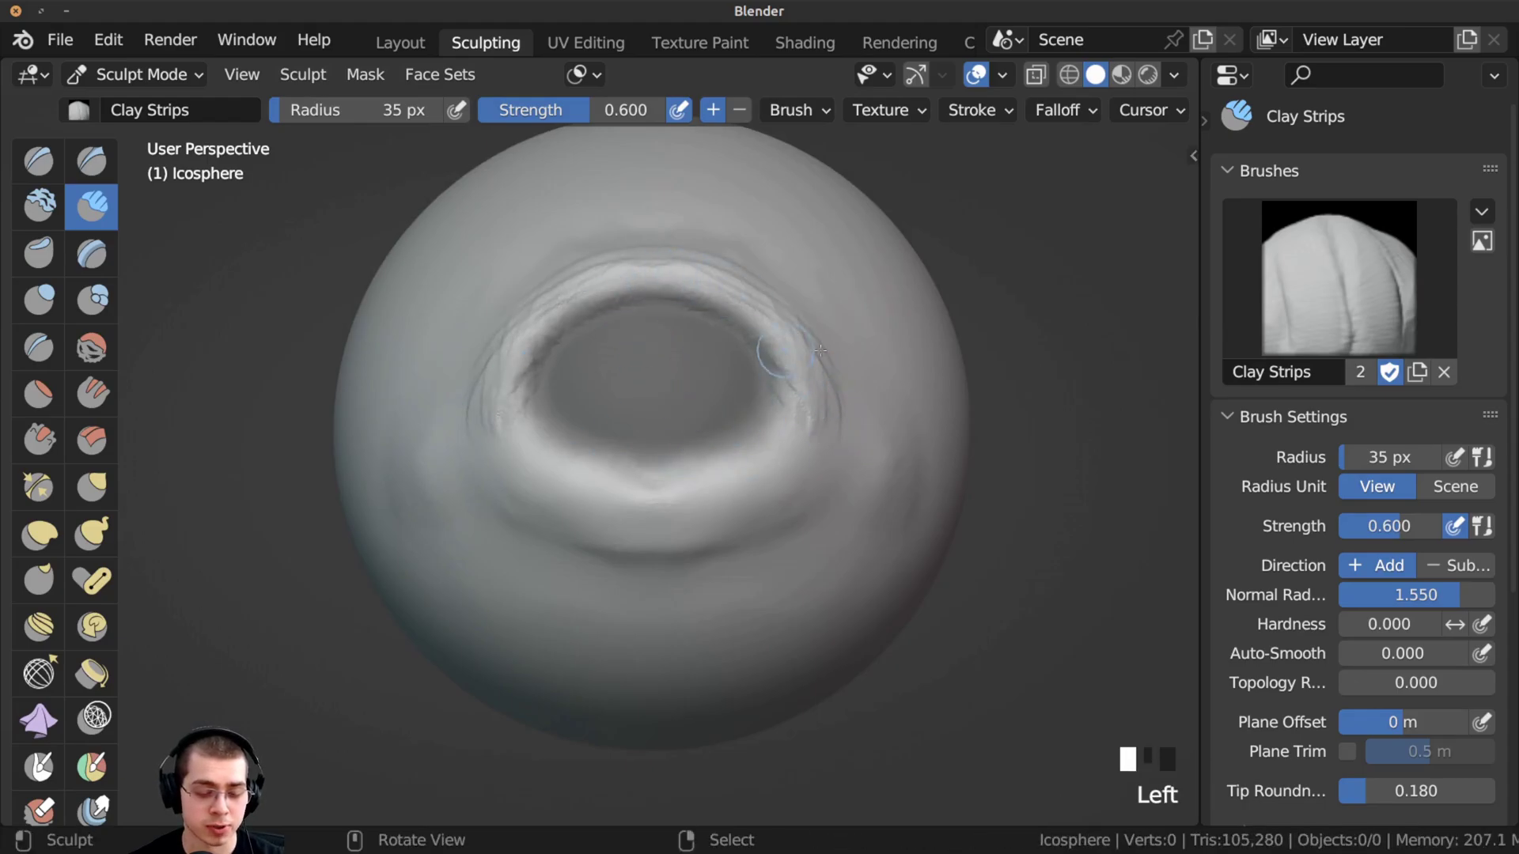
mouse_move(851, 415)
left_mouse_down()
mouse_move(799, 340)
mouse_move(712, 281)
left_mouse_up()
mouse_move(712, 281)
left_mouse_down()
mouse_move(676, 337)
mouse_move(740, 325)
left_mouse_up()
left_click_drag(752, 332, 823, 395)
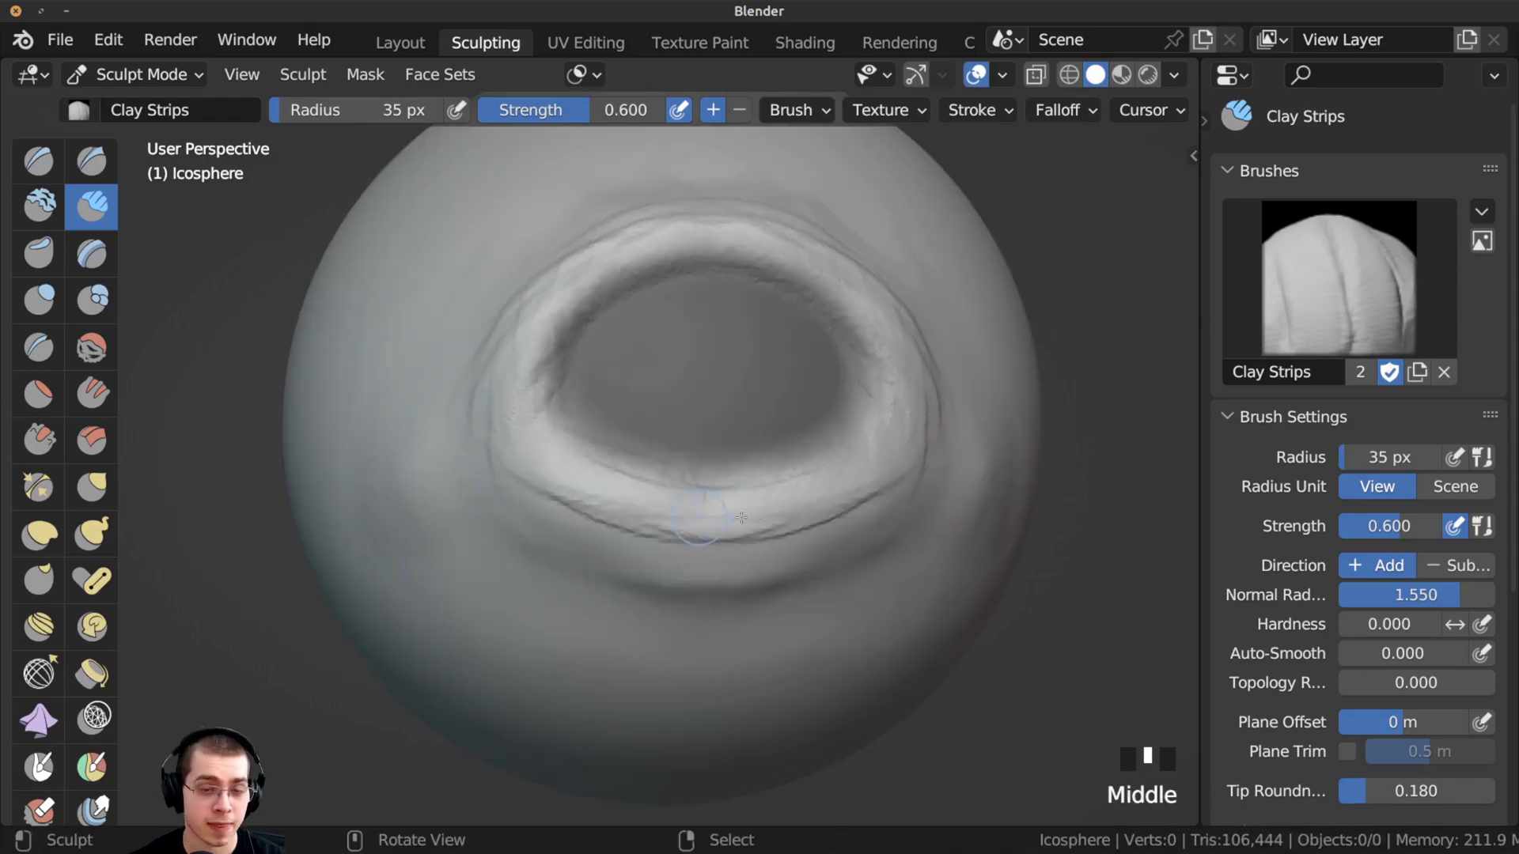
- Build up the ridge beneath the masked oval with Clay Strips strokes along its lower edge
left_click_drag(553, 475, 672, 507)
mouse_move(601, 483)
left_mouse_down()
mouse_move(708, 509)
mouse_move(822, 506)
left_mouse_up()
left_click_drag(617, 510, 759, 529)
left_click_drag(633, 518, 712, 531)
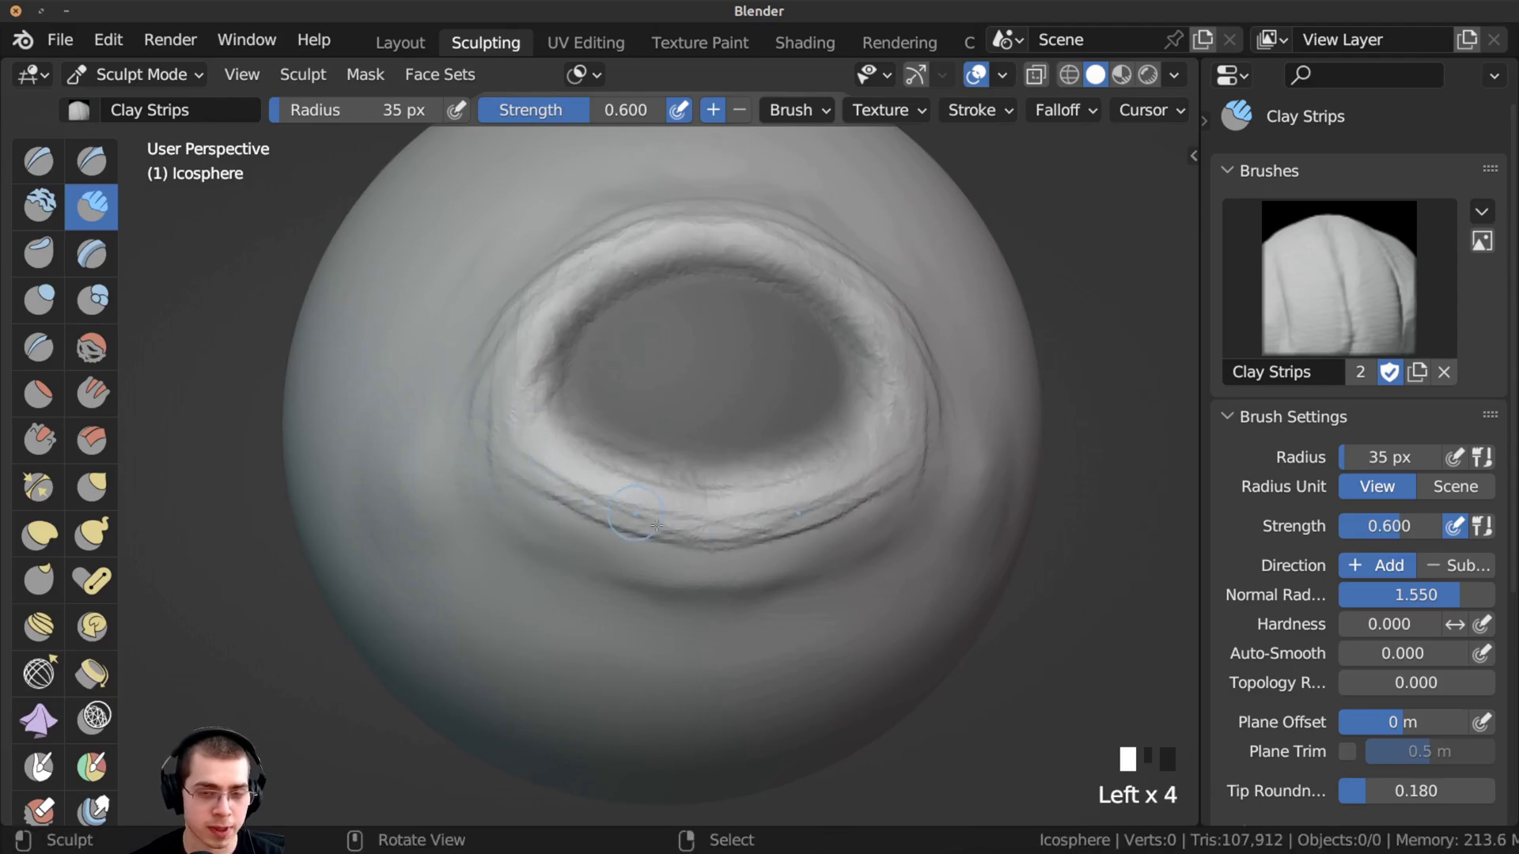
middle_click_drag(668, 538, 700, 531)
left_click_drag(807, 510, 770, 518)
middle_click_drag(790, 447, 784, 451)
- Erase the upper part of the mask inside the rim with the inverted Mask brush, and paint over its middle
middle_click_drag(672, 376, 685, 439, "ctrl")
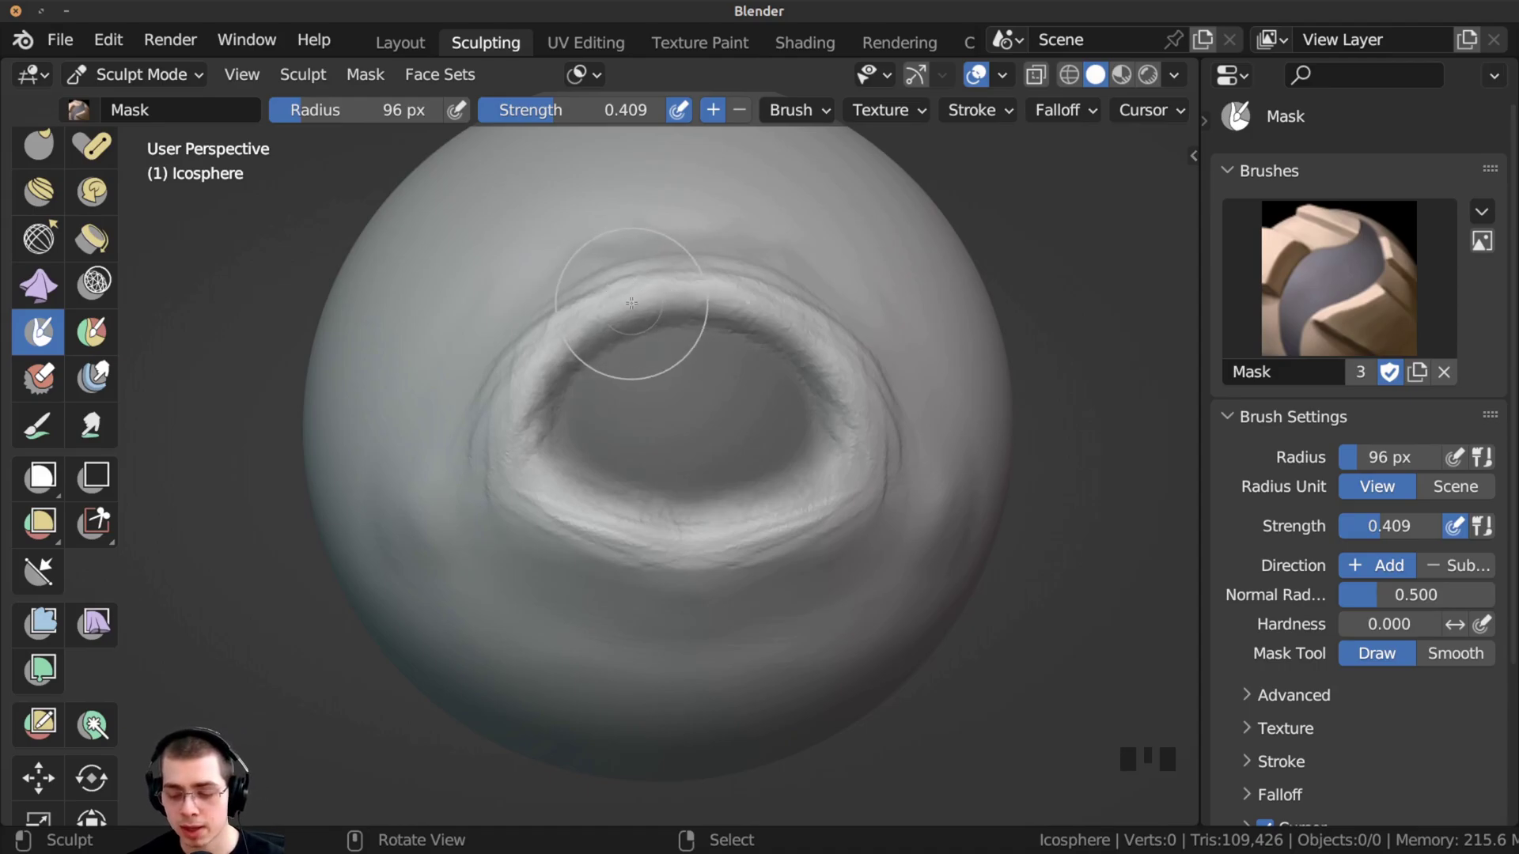
mouse_move(614, 340)
left_mouse_down("ctrl")
mouse_move(611, 364)
mouse_move(608, 343)
mouse_move(633, 324)
mouse_move(685, 315)
left_mouse_up("ctrl")
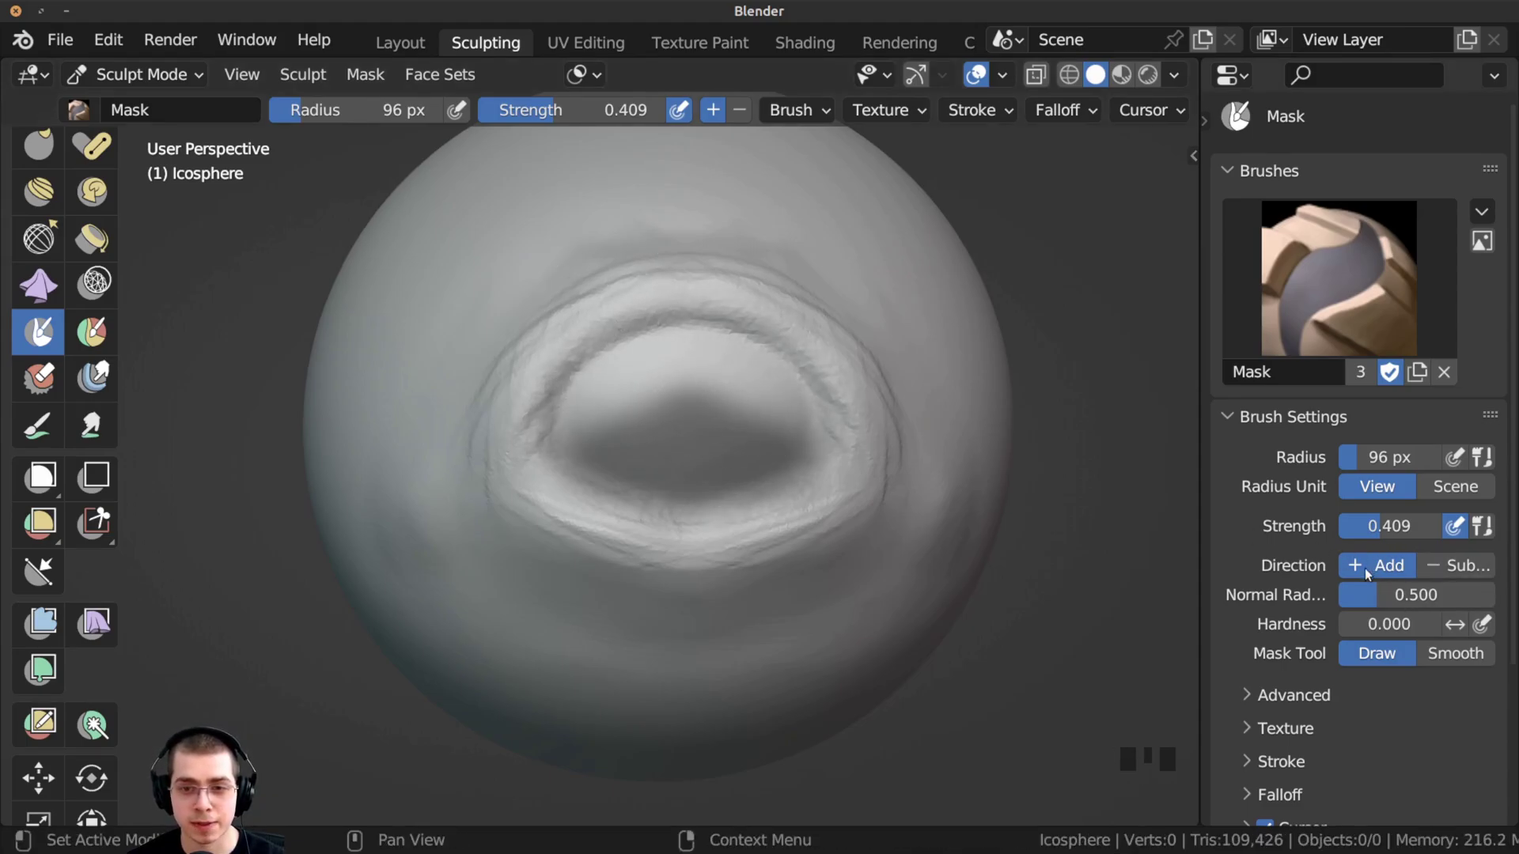
mouse_move(752, 427)
left_mouse_down()
mouse_move(681, 384)
mouse_move(688, 372)
mouse_move(642, 418)
mouse_move(726, 419)
mouse_move(689, 396)
mouse_move(723, 356)
mouse_move(648, 400)
mouse_move(625, 379)
mouse_move(688, 388)
mouse_move(675, 428)
mouse_move(610, 378)
mouse_move(784, 417)
mouse_move(657, 440)
left_mouse_up()
- Set the Mask brush direction to Subtract, try it on the mask inside the rim, and restore the direction to Add
left_click(1433, 576)
left_click(1454, 568)
left_click(633, 409, "ctrl")
left_click(1377, 565)
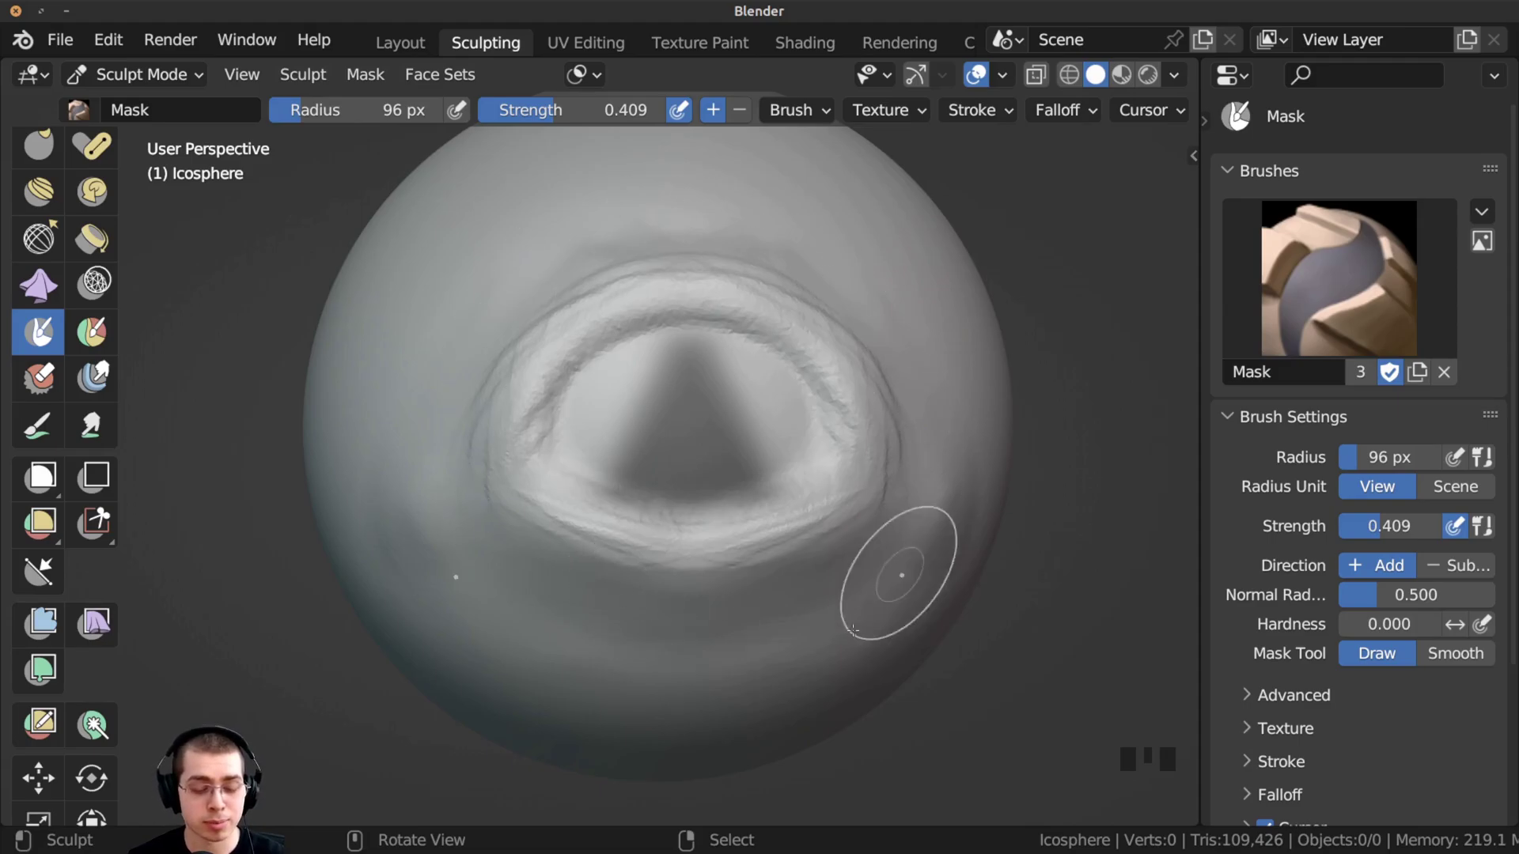
- Clear the entire mask from the icosphere
middle_click_drag(616, 428, 605, 406)
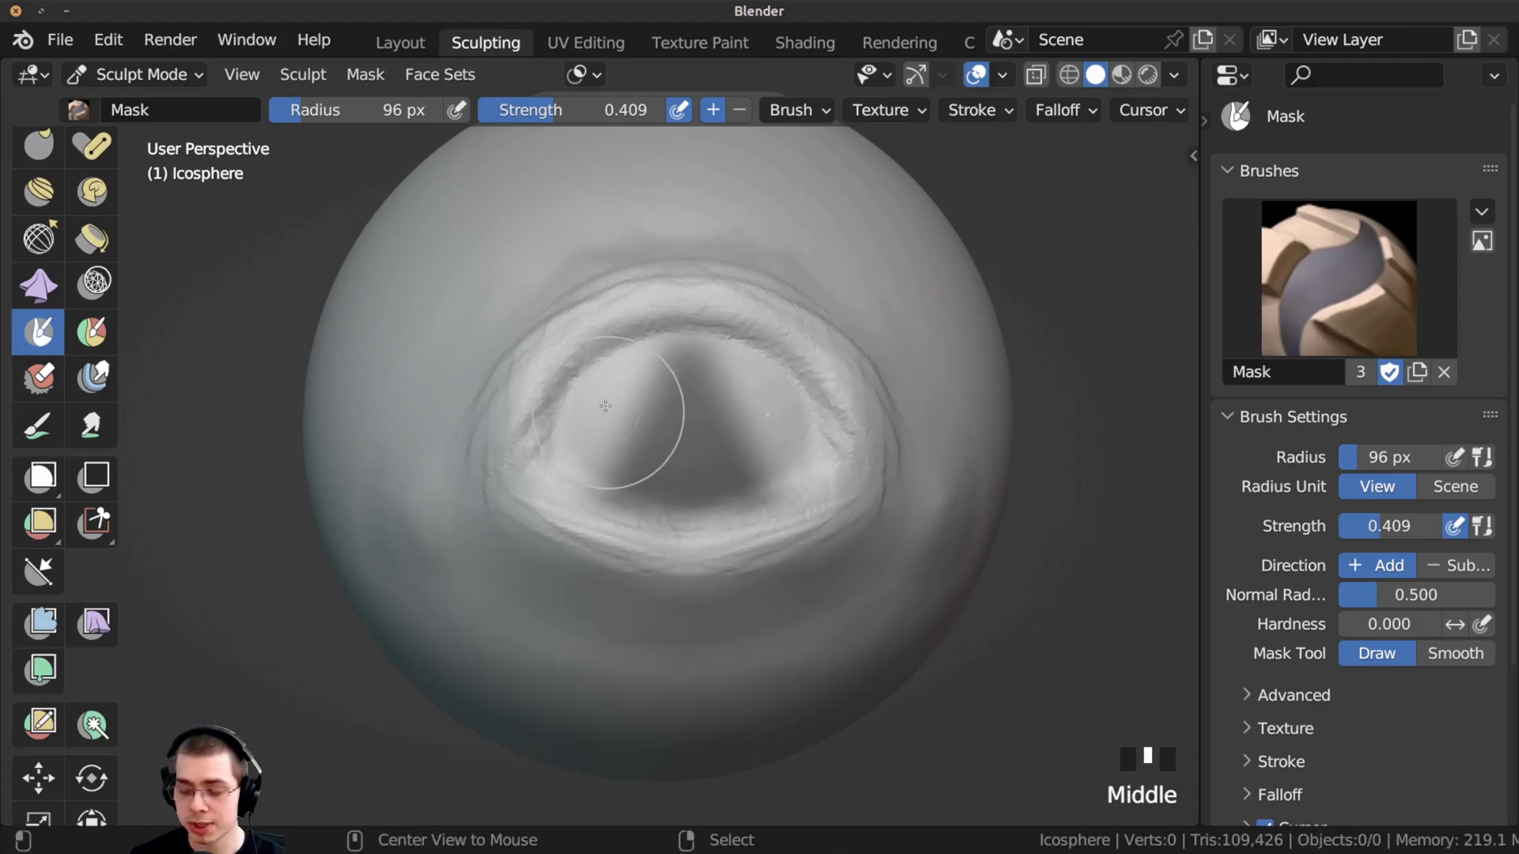
key("alt+m")
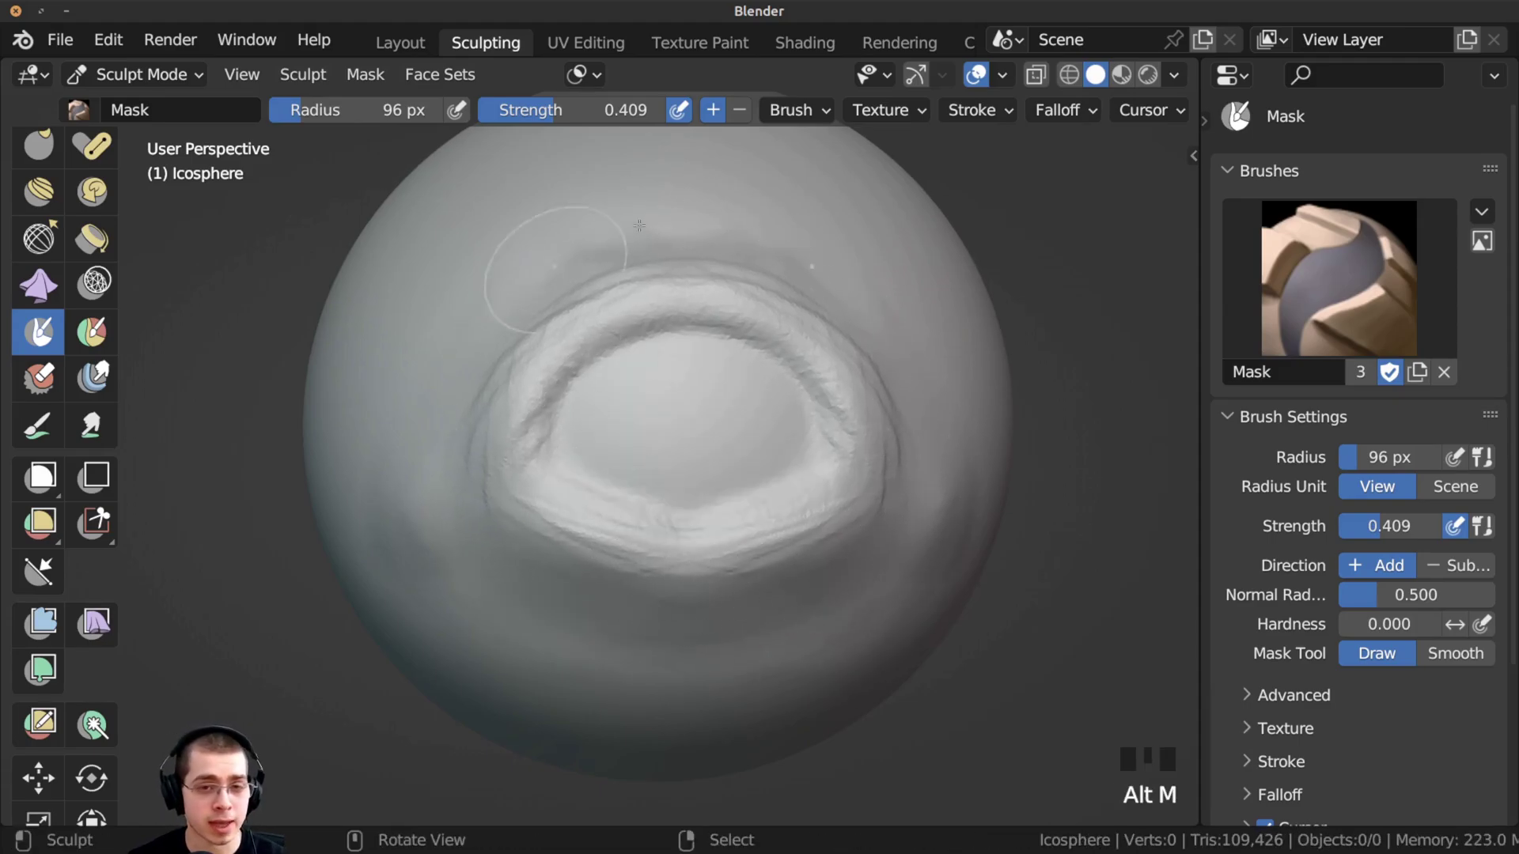
- Toggle the mask inversion repeatedly, ending with the area around the rim masked and the oval inside it unmasked
middle_click_drag(594, 421, 654, 383)
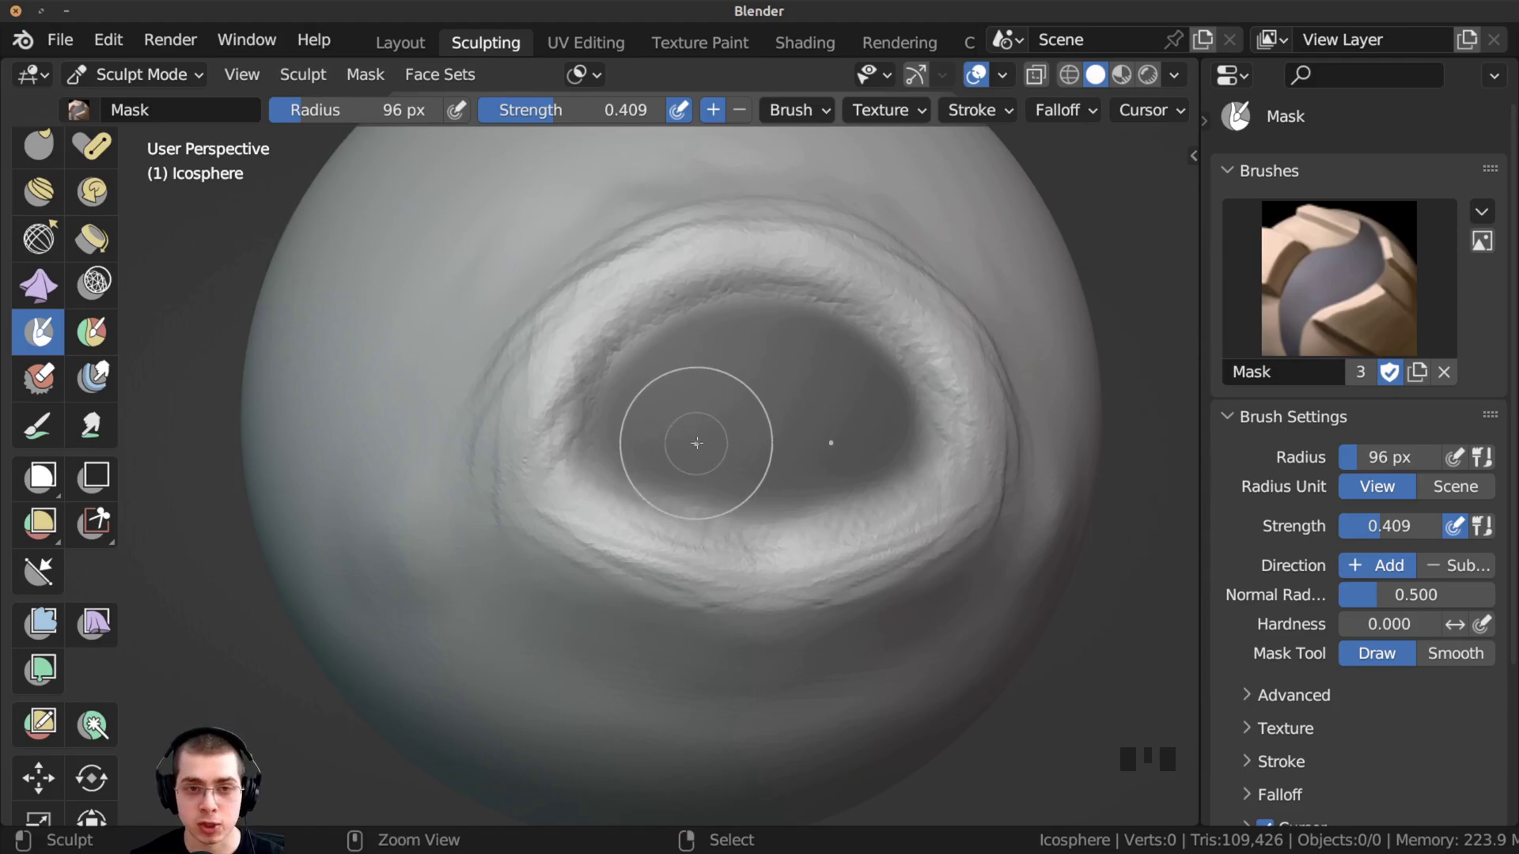
key("ctrl+i")
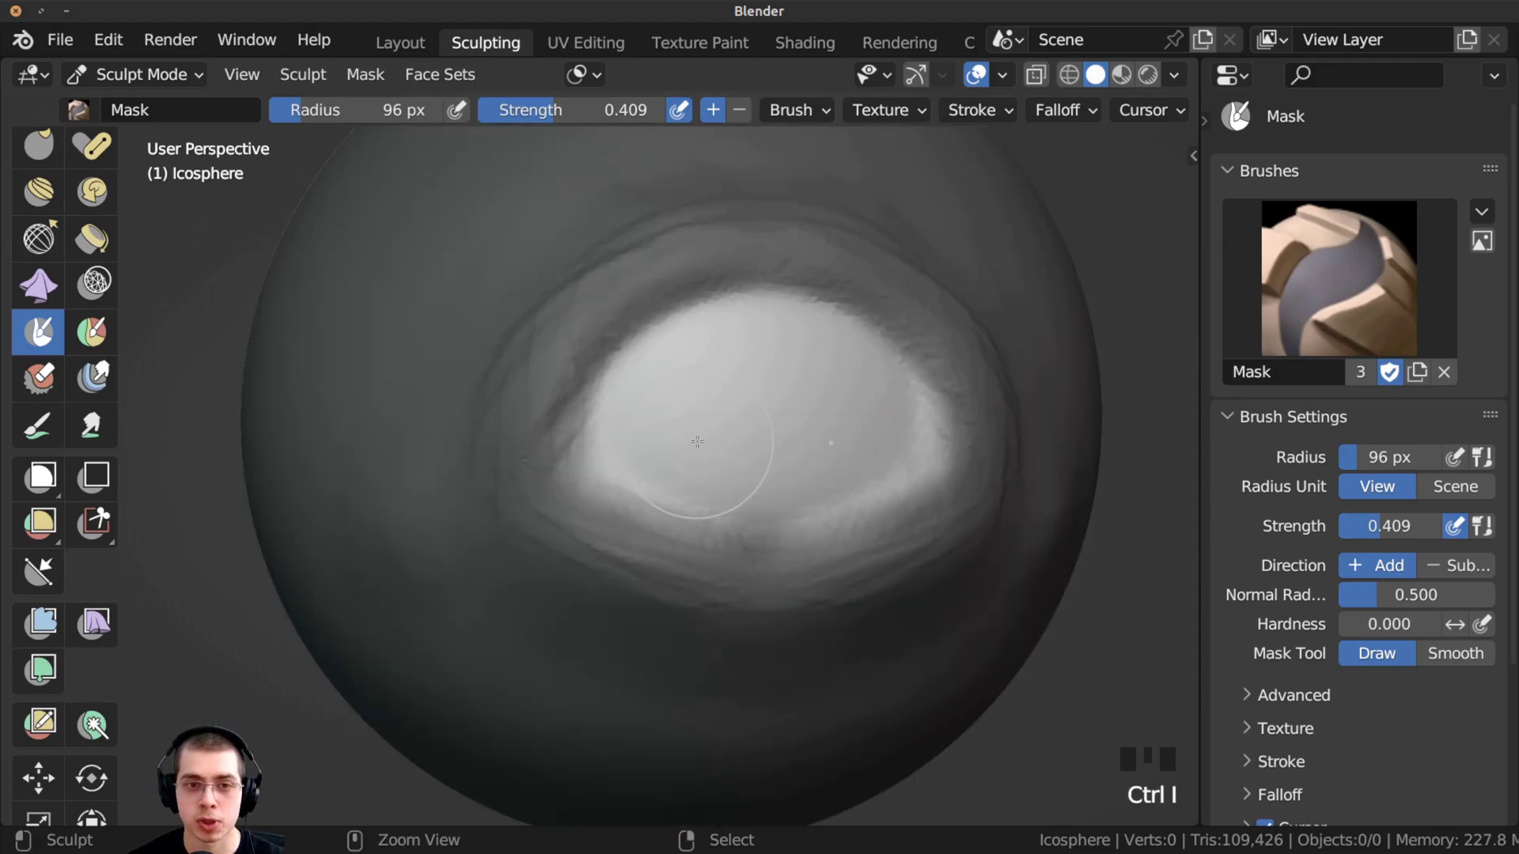
key("ctrl+i")
key("ctrl+i")
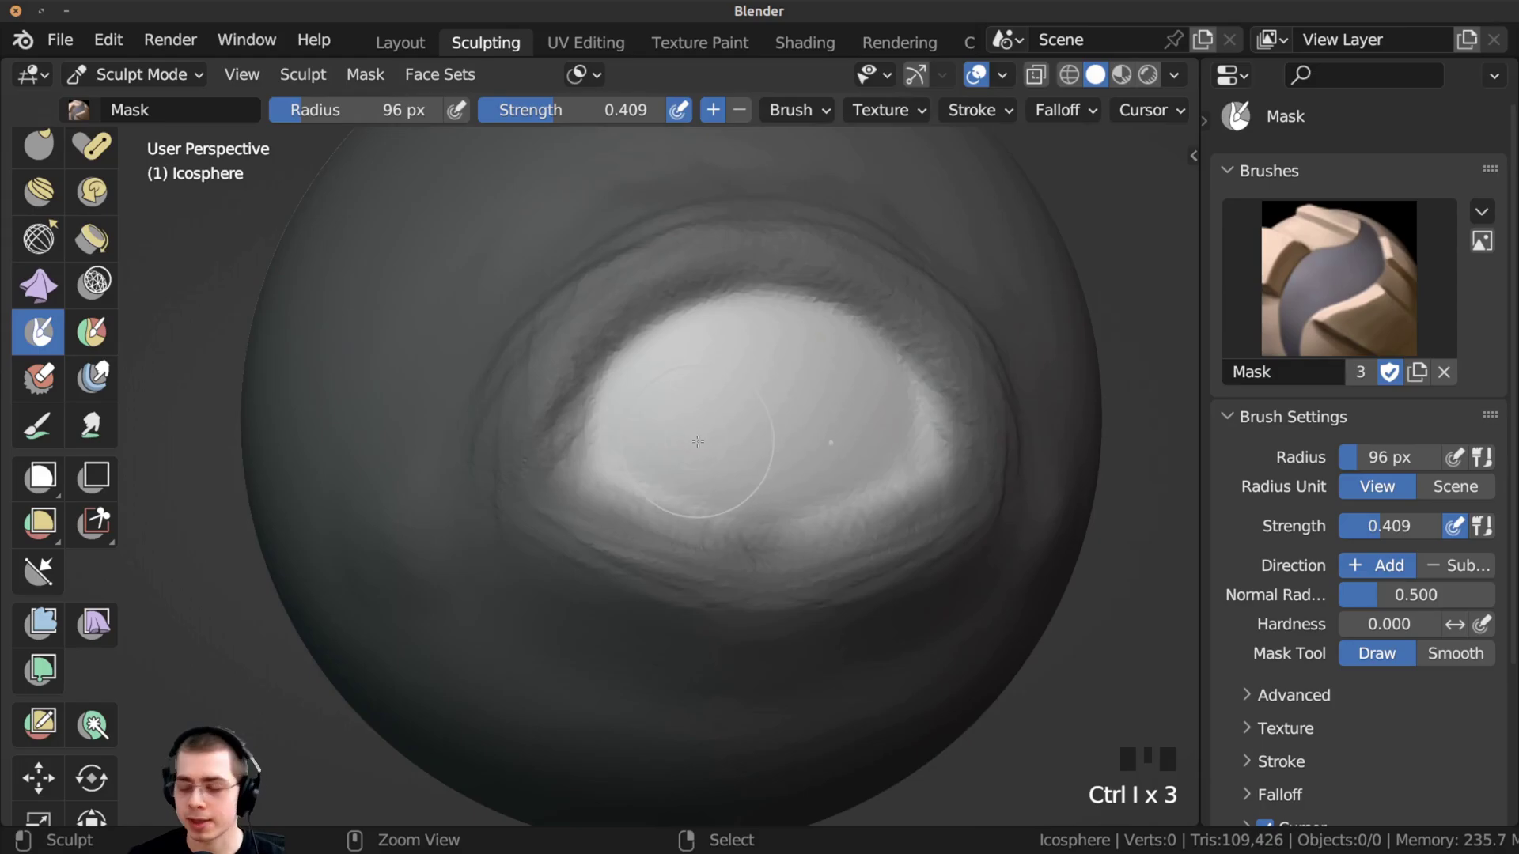
key("ctrl+i")
key("ctrl+i")
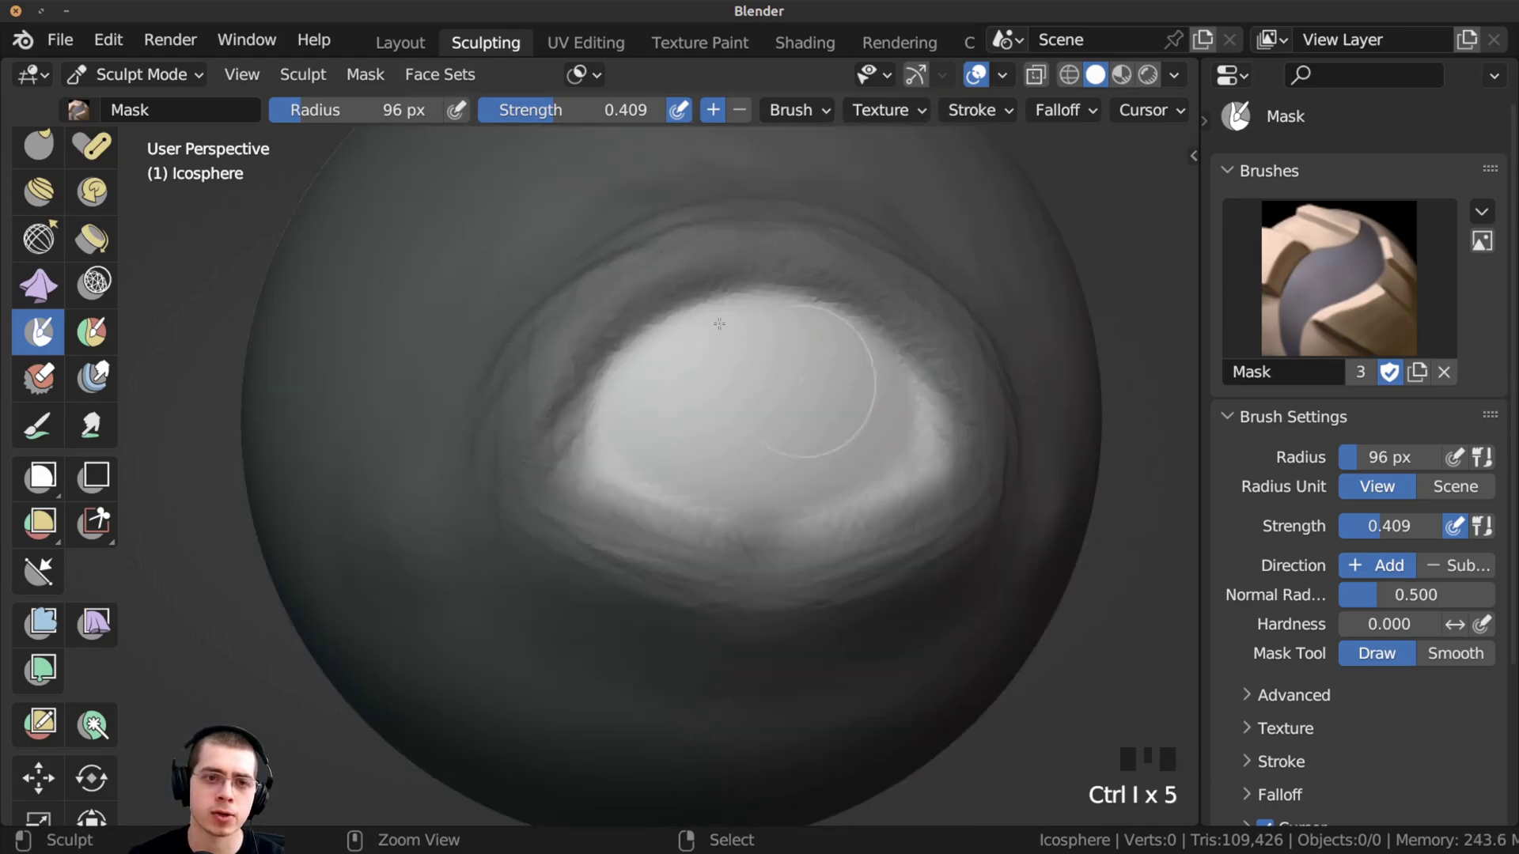
key("ctrl+i")
key("ctrl+i")
- Carve into the unmasked oval with inverted strokes of the 35 px Clay Strips brush
middle_click_drag(543, 330, 475, 261)
middle_click_drag(93, 143, 92, 230)
left_click(91, 207)
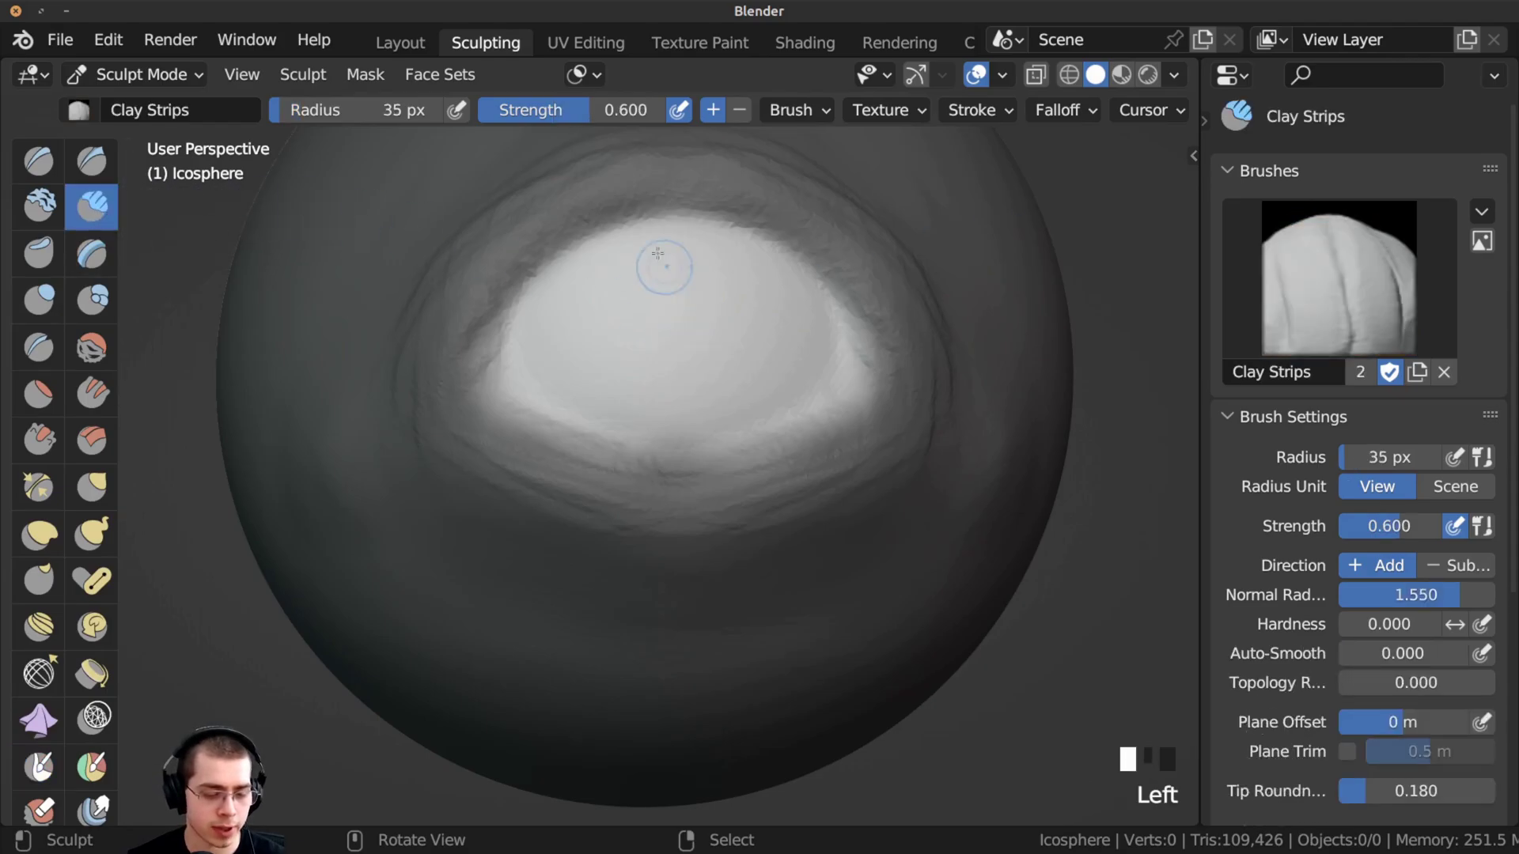
left_click_drag(678, 261, 655, 246, "ctrl")
middle_click_drag(657, 261, 657, 340, "ctrl")
mouse_move(641, 316)
left_mouse_down("ctrl")
mouse_move(586, 393)
mouse_move(605, 364)
left_mouse_up("ctrl")
mouse_move(633, 320)
left_mouse_down("ctrl")
mouse_move(553, 411)
mouse_move(567, 431)
left_mouse_up("ctrl")
left_click_drag(547, 378, 593, 403, "ctrl")
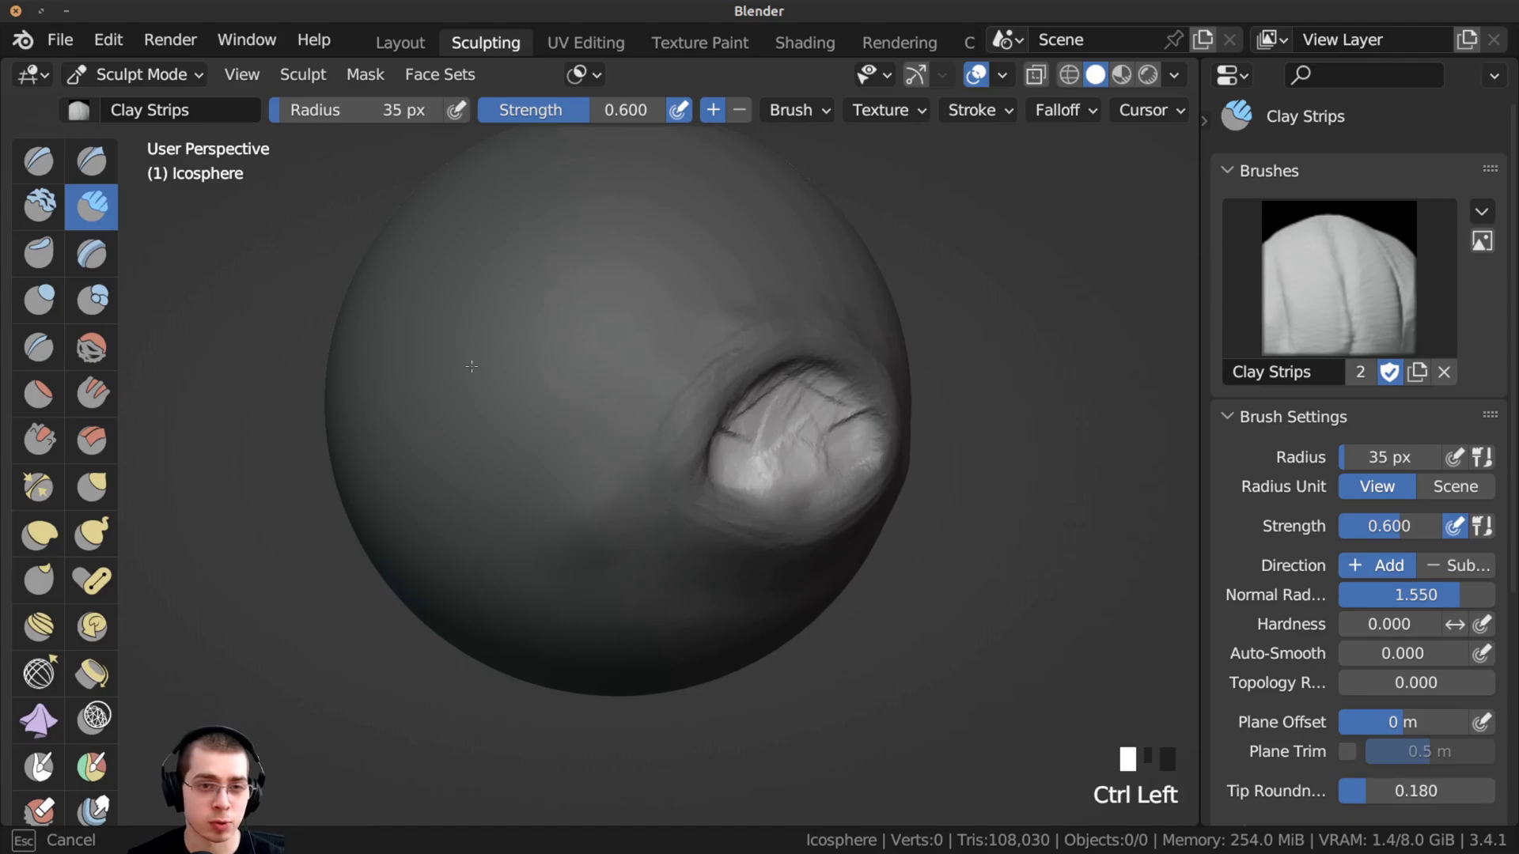
- Test the inverted Clay Strips brush on the masked sphere surface and carve the unmasked opening deeper
left_click_drag(460, 376, 657, 264, "ctrl")
middle_click_drag(783, 333, 681, 353)
mouse_move(681, 353)
left_mouse_down("ctrl")
mouse_move(609, 404)
mouse_move(650, 453)
mouse_move(673, 411)
mouse_move(657, 459)
left_mouse_up("ctrl")
left_click_drag(701, 392, 657, 439, "ctrl")
left_click_drag(685, 380, 649, 458, "ctrl")
left_click_drag(669, 392, 655, 458, "ctrl")
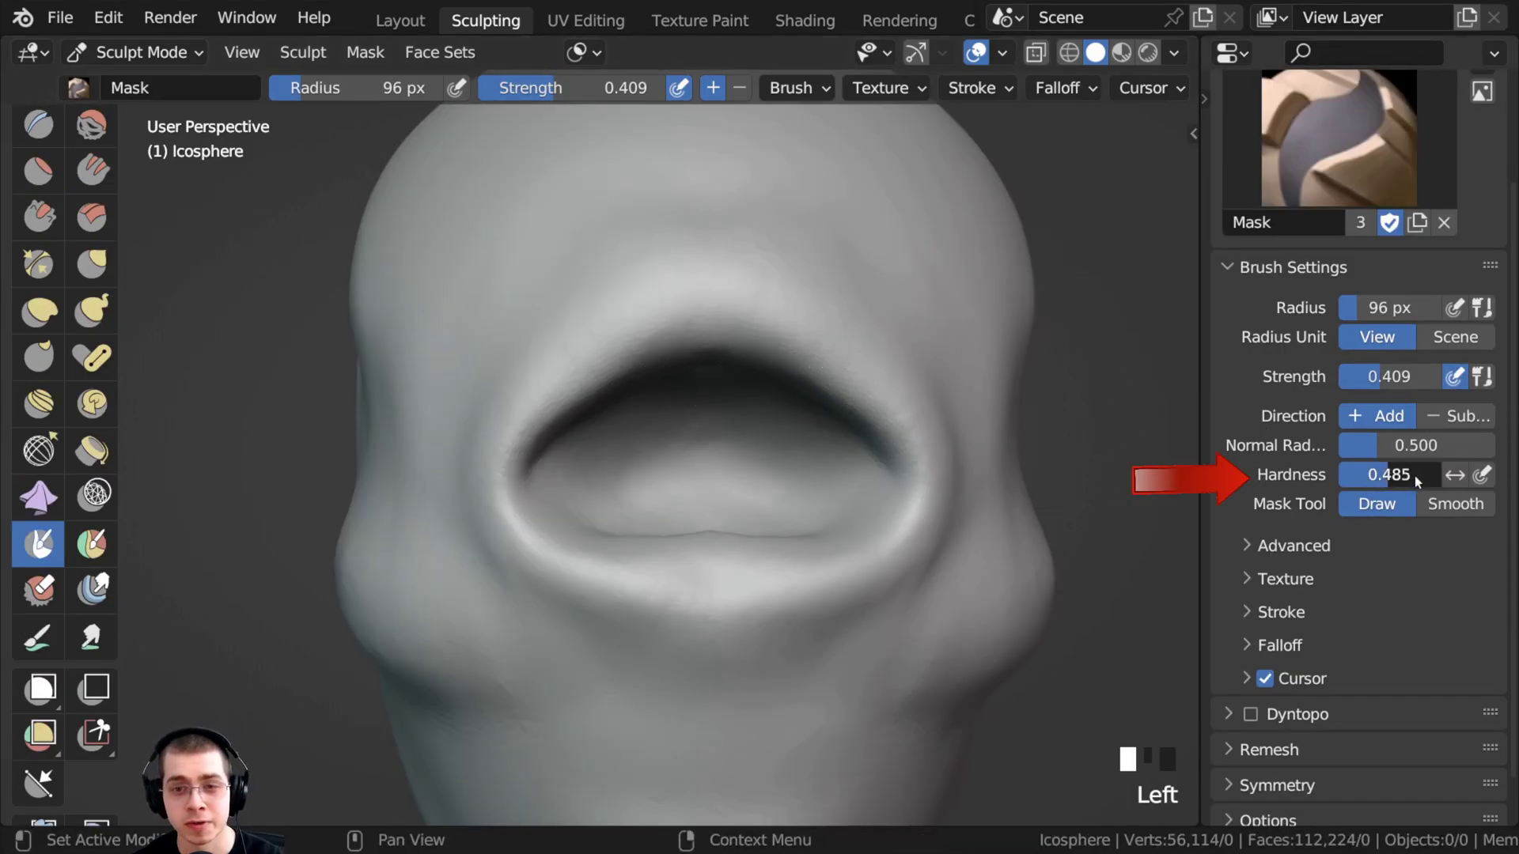
- Set the Mask brush hardness to 1.000 and paint a hard-edged mask above the sculpted head's opening
mouse_move(780, 384)
left_mouse_down()
mouse_move(764, 390)
mouse_move(845, 396)
mouse_move(794, 369)
mouse_move(806, 366)
mouse_move(667, 342)
mouse_move(766, 335)
left_mouse_up()
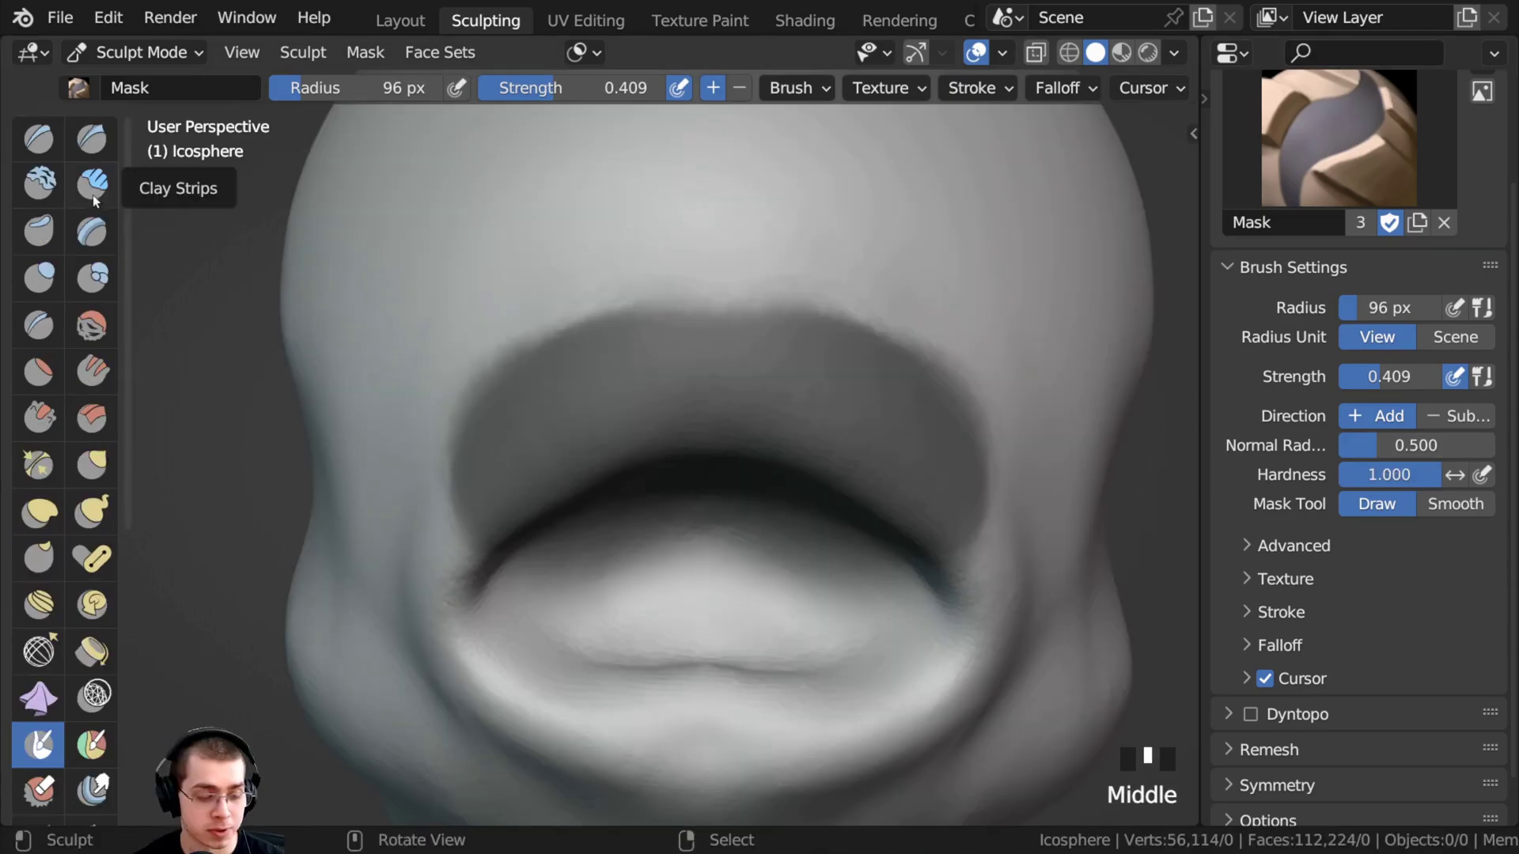
- Build up a ridge along the hard-edged mask's upper border with the 35 px Clay Strips brush
left_click(92, 188)
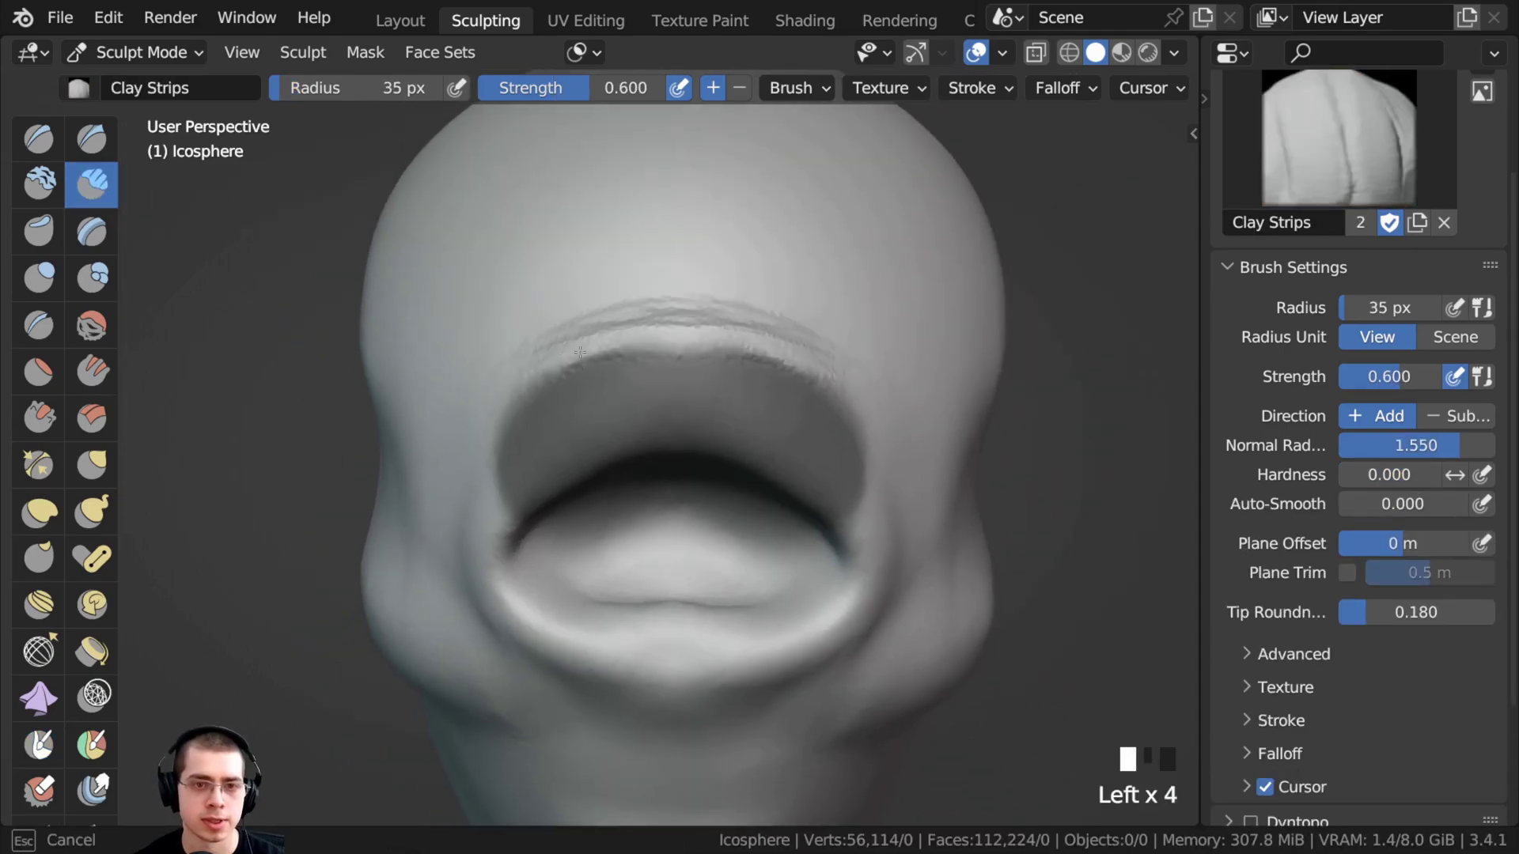
middle_click_drag(712, 387, 682, 402)
middle_click_drag(689, 427, 679, 404, "ctrl")
middle_click_drag(679, 408, 667, 383, "ctrl")
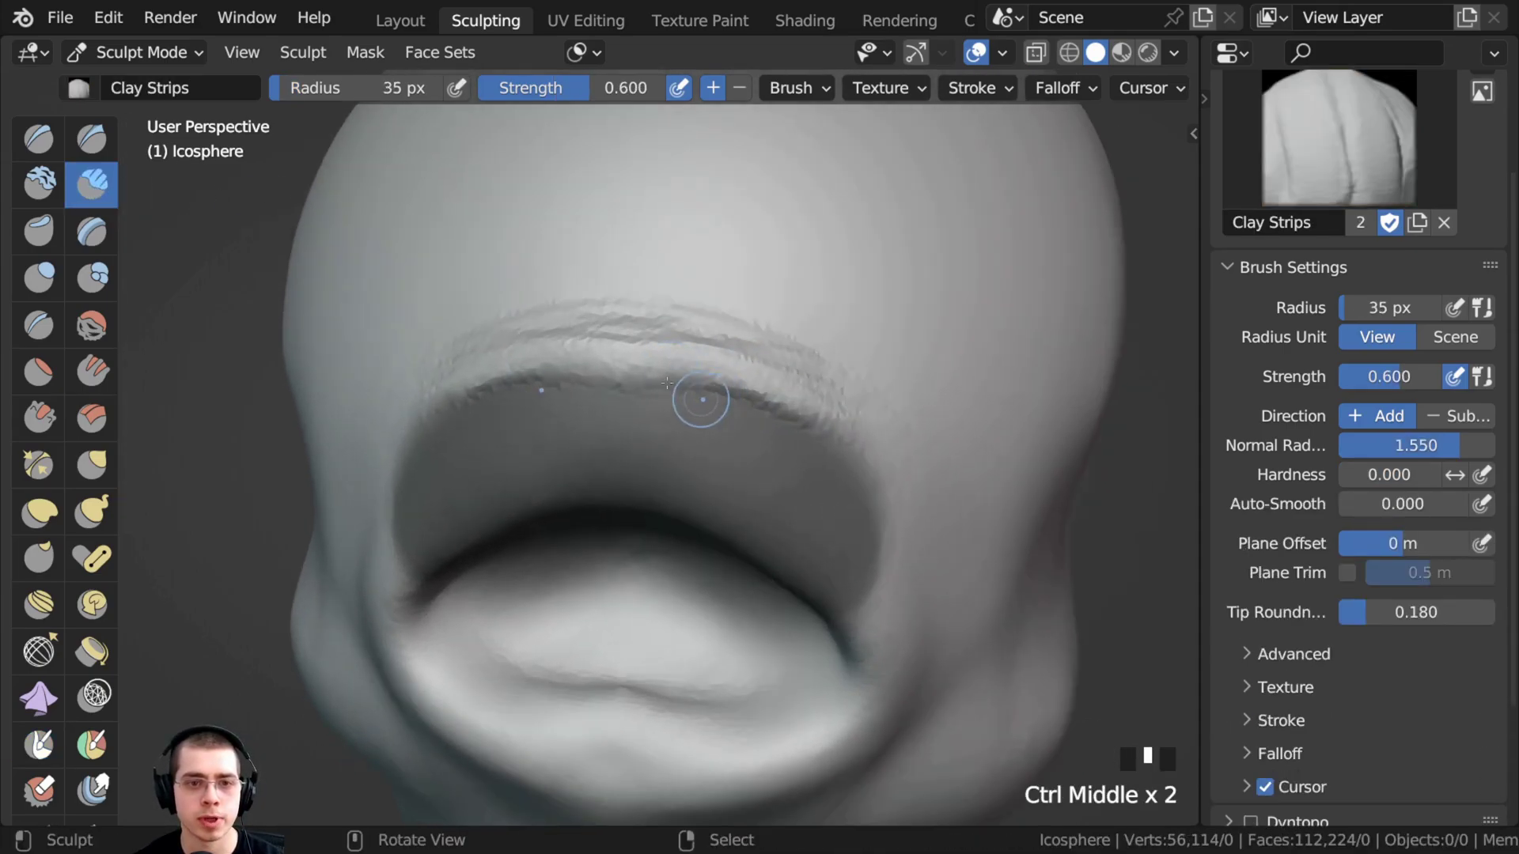
left_click_drag(758, 421, 712, 396)
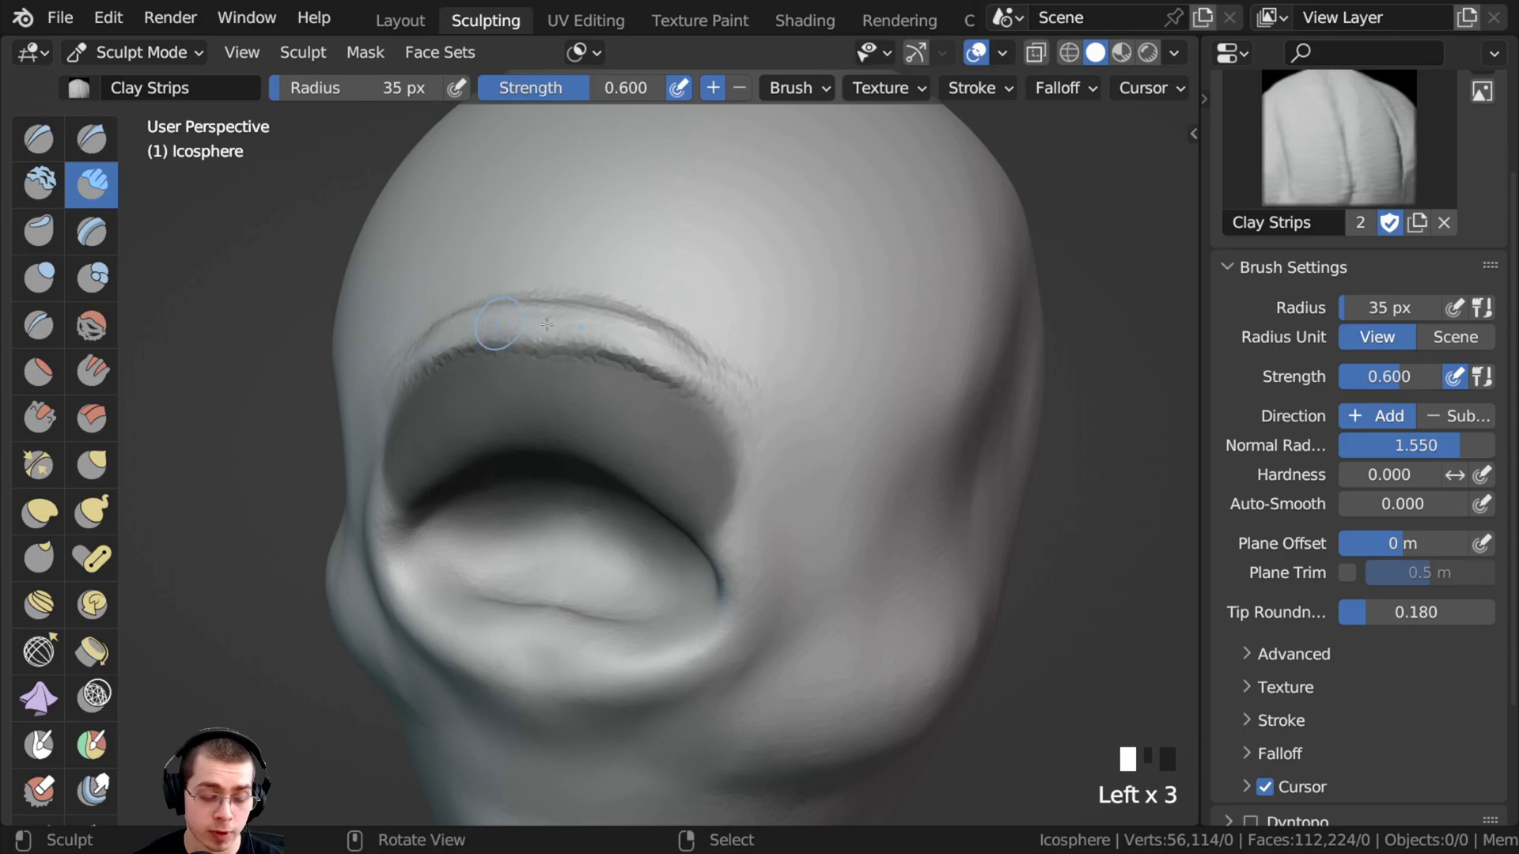
mouse_move(497, 341)
left_mouse_down()
mouse_move(617, 356)
mouse_move(716, 423)
left_mouse_up()
- Set the Mask brush hardness to 0.000 and paint a soft-edged mask patch on the head beside the opening
scroll(65, 652, "down", 5)
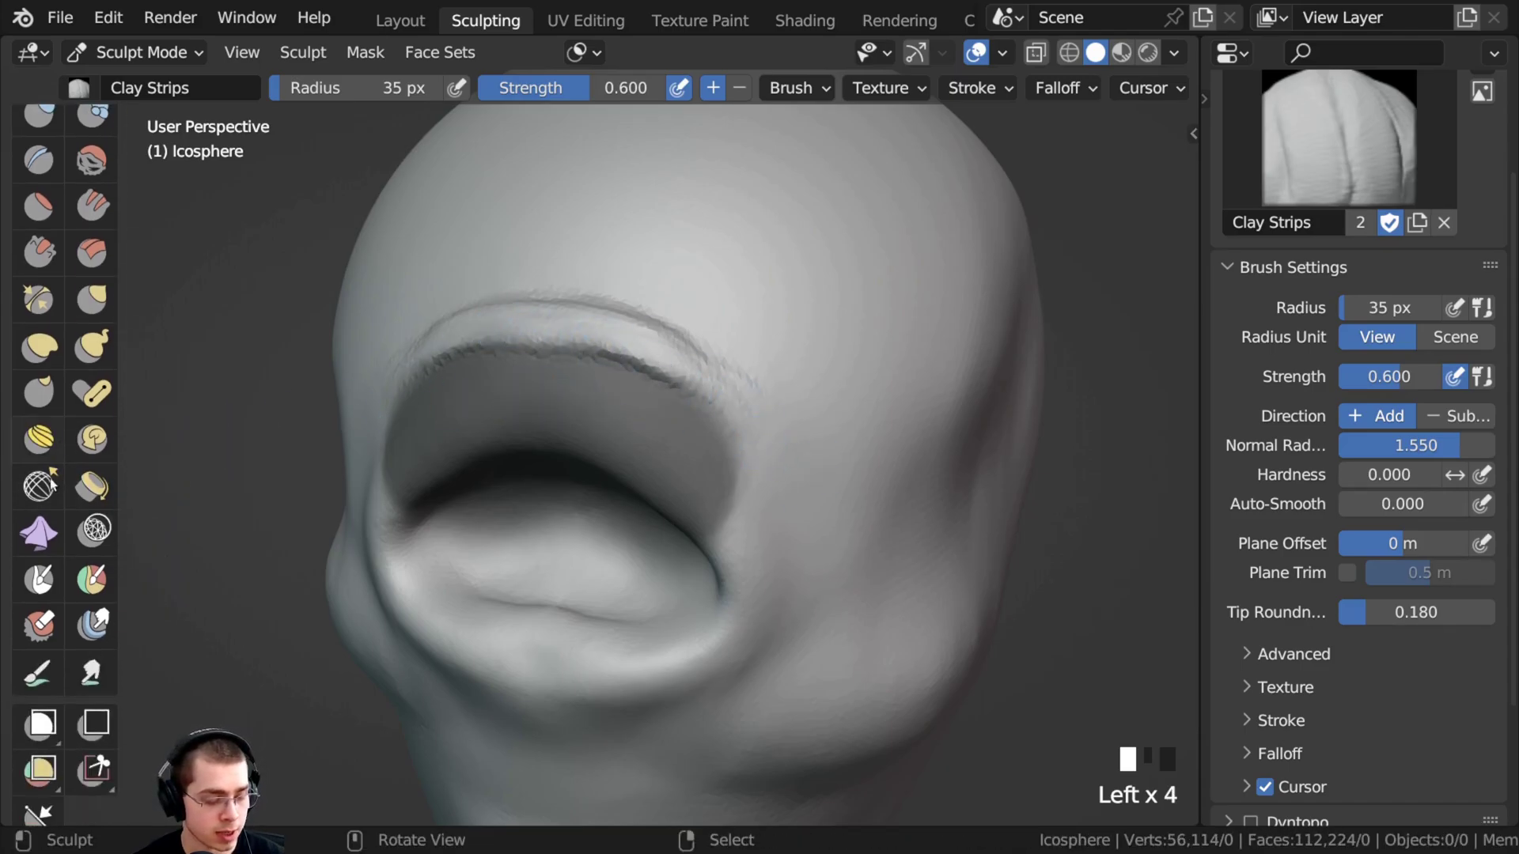
left_click(38, 583)
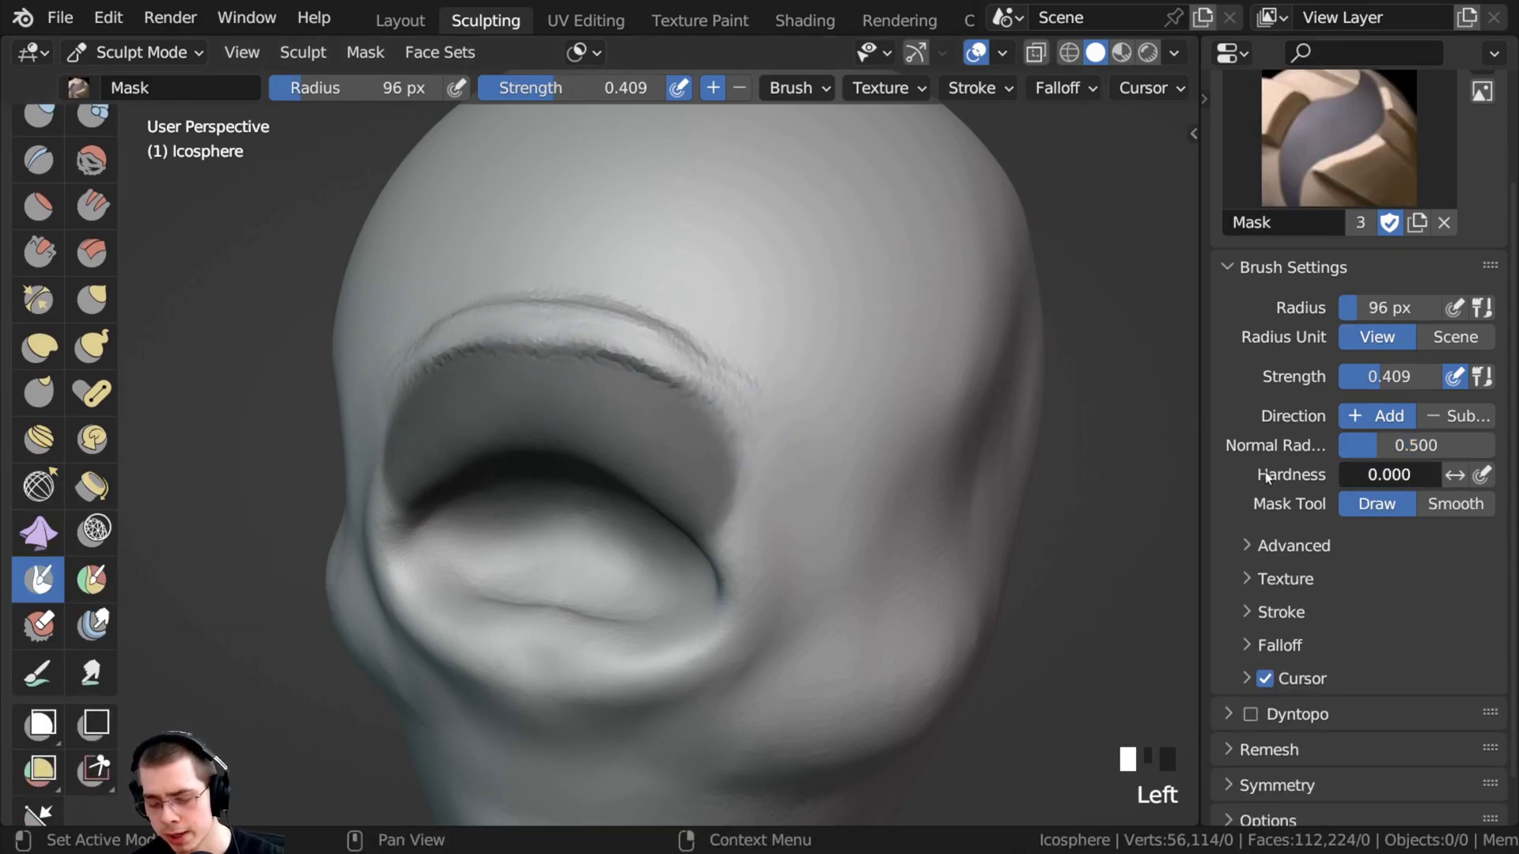
mouse_move(1092, 525)
middle_mouse_down()
mouse_move(644, 400)
mouse_move(607, 381)
mouse_move(629, 364)
middle_mouse_up()
left_click_drag(593, 384, 583, 405)
left_click_drag(585, 399, 580, 411)
left_click_drag(584, 404, 580, 414)
middle_click_drag(580, 413, 688, 396)
left_click_drag(693, 395, 702, 370)
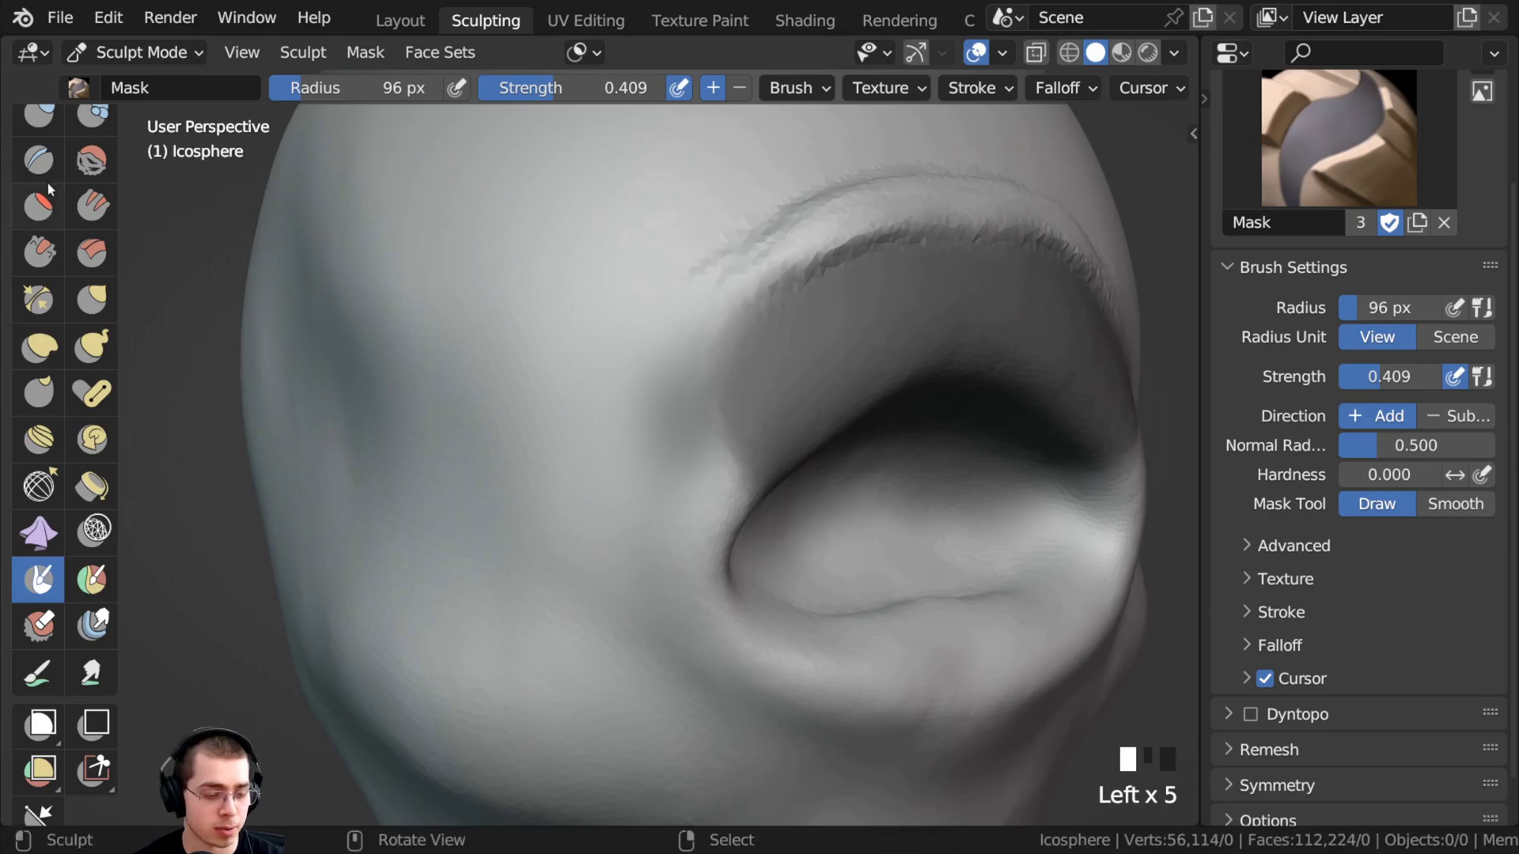
- Build up clay over and around the soft-edged mask patch beside the opening with the 35 px Clay Strips brush
scroll(56, 189, "up", 5)
left_click(85, 187)
mouse_move(645, 433)
left_mouse_down()
mouse_move(673, 410)
mouse_move(700, 463)
left_mouse_up()
left_click_drag(610, 379, 657, 471)
mouse_move(656, 467)
left_mouse_down()
mouse_move(629, 364)
mouse_move(679, 445)
left_mouse_up()
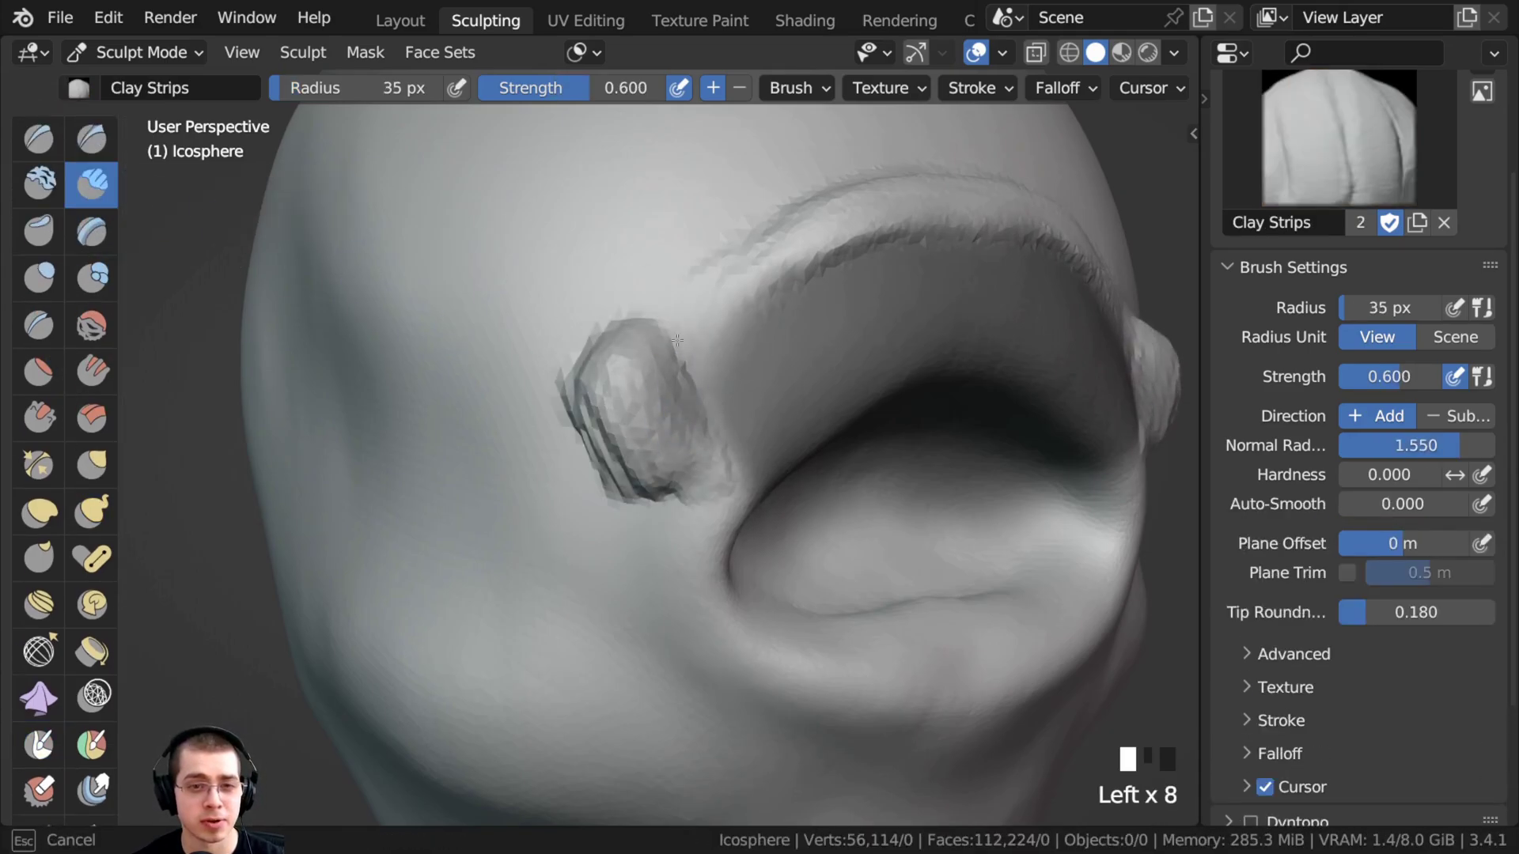
left_click_drag(678, 340, 693, 301)
mouse_move(665, 340)
left_mouse_down()
mouse_move(716, 293)
mouse_move(728, 301)
mouse_move(657, 379)
mouse_move(720, 277)
left_mouse_up()
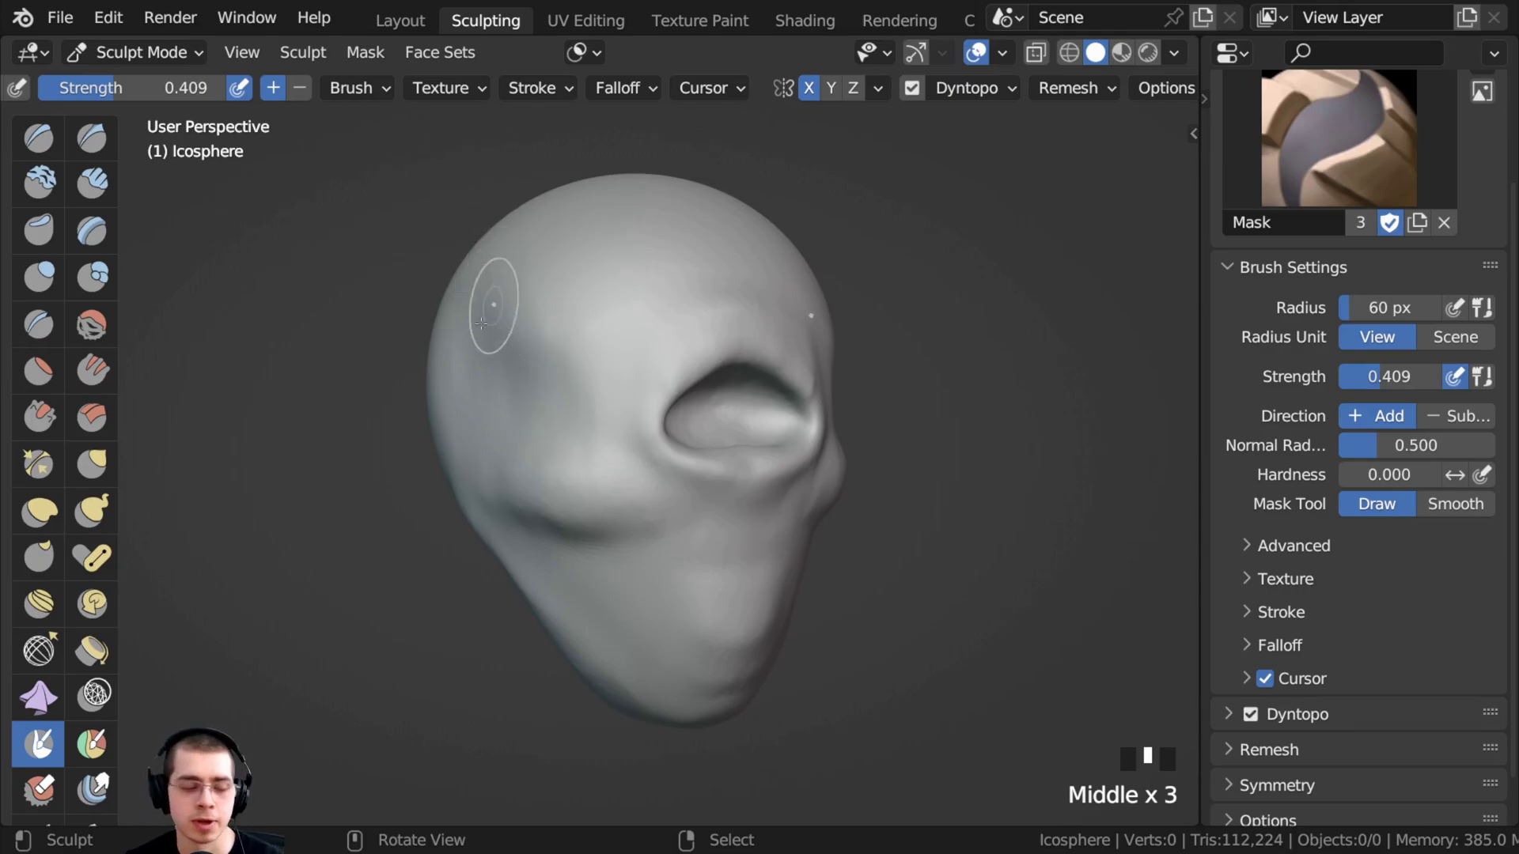
- Paint an ear-shaped mask on the side of the head with the Mask brush at 41 px and 0.752 strength, and invert the mask
left_click(38, 744)
mouse_move(590, 419)
middle_mouse_down()
mouse_move(661, 414)
mouse_move(610, 363)
mouse_move(483, 336)
mouse_move(450, 378)
middle_mouse_up()
middle_click_drag(696, 605, 989, 558)
middle_click_drag(715, 451, 475, 328, "ctrl")
middle_click_drag(475, 329, 529, 333)
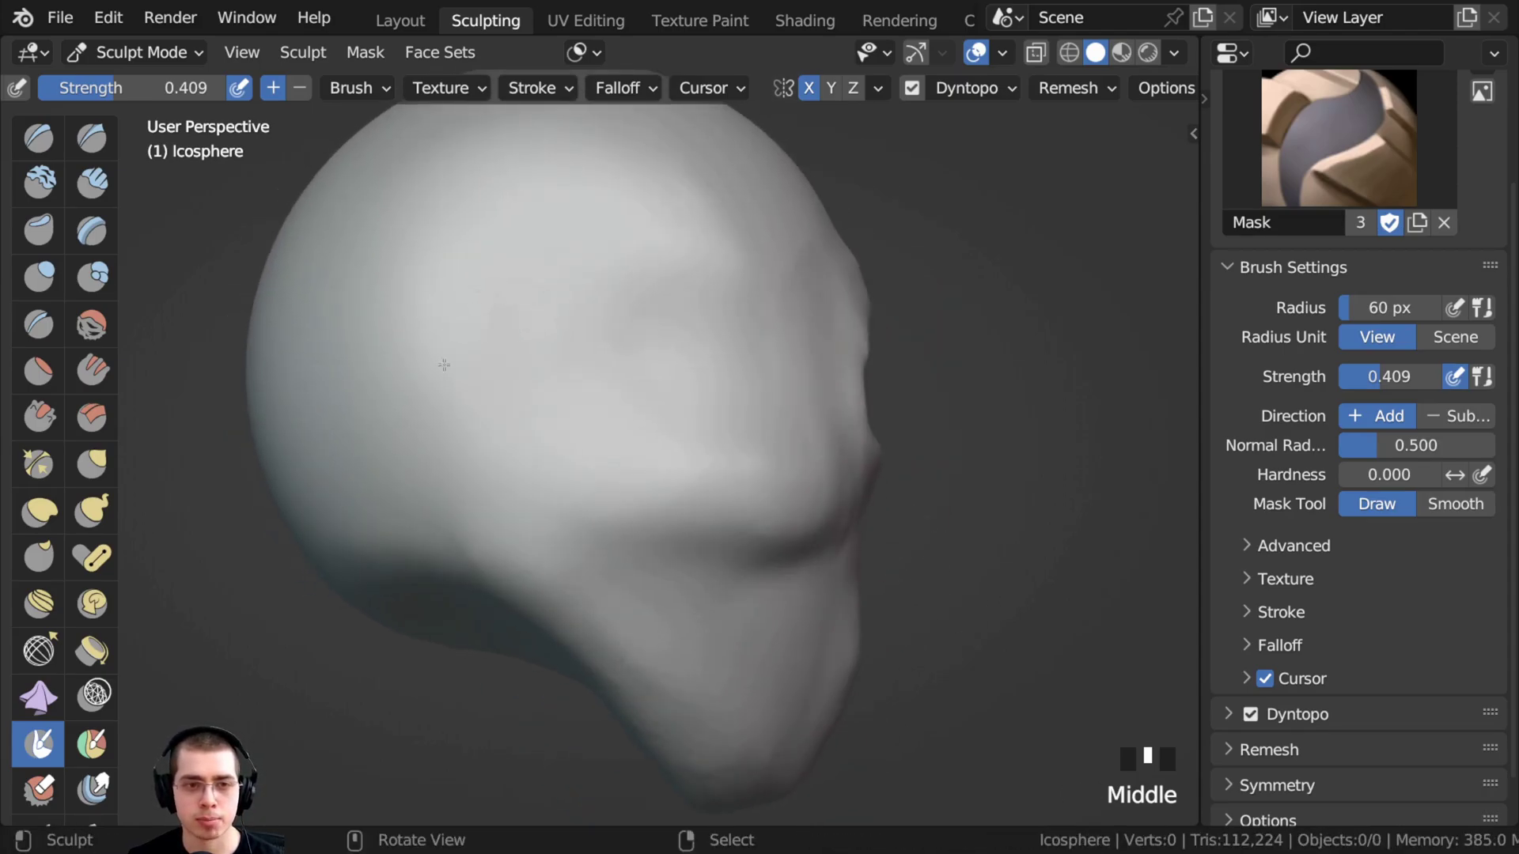
key("f")
left_click(510, 329)
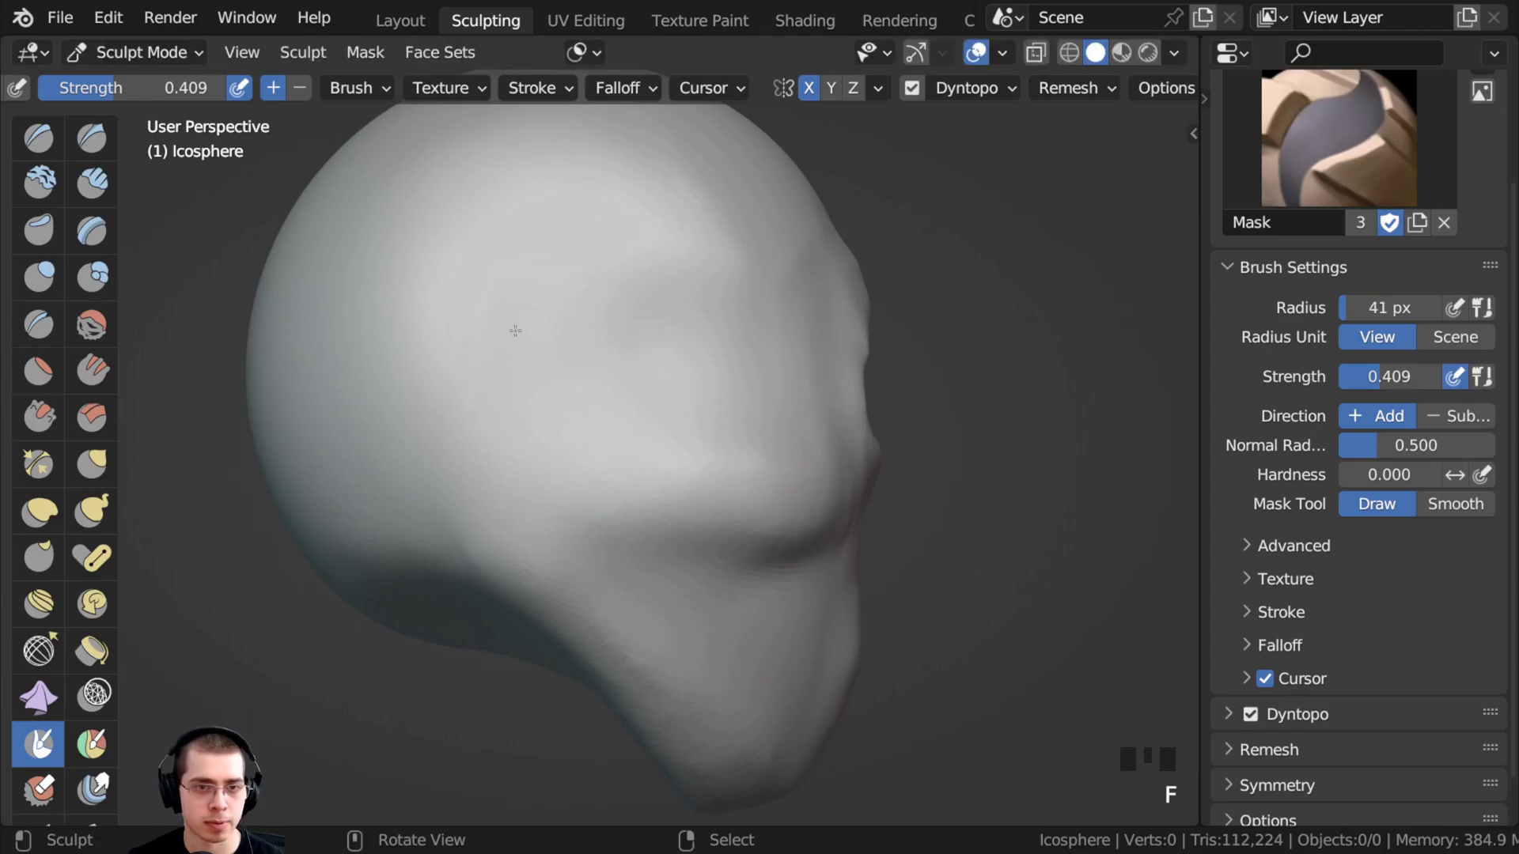
mouse_move(510, 329)
middle_mouse_down("shift")
mouse_move(523, 316)
mouse_move(540, 347)
middle_mouse_up("shift")
mouse_move(540, 347)
left_mouse_down()
mouse_move(502, 315)
mouse_move(480, 366)
left_mouse_up()
mouse_move(479, 368)
left_mouse_down()
mouse_move(483, 467)
mouse_move(513, 549)
mouse_move(541, 447)
mouse_move(514, 443)
left_mouse_up()
middle_click_drag(514, 443, 832, 467, "shift")
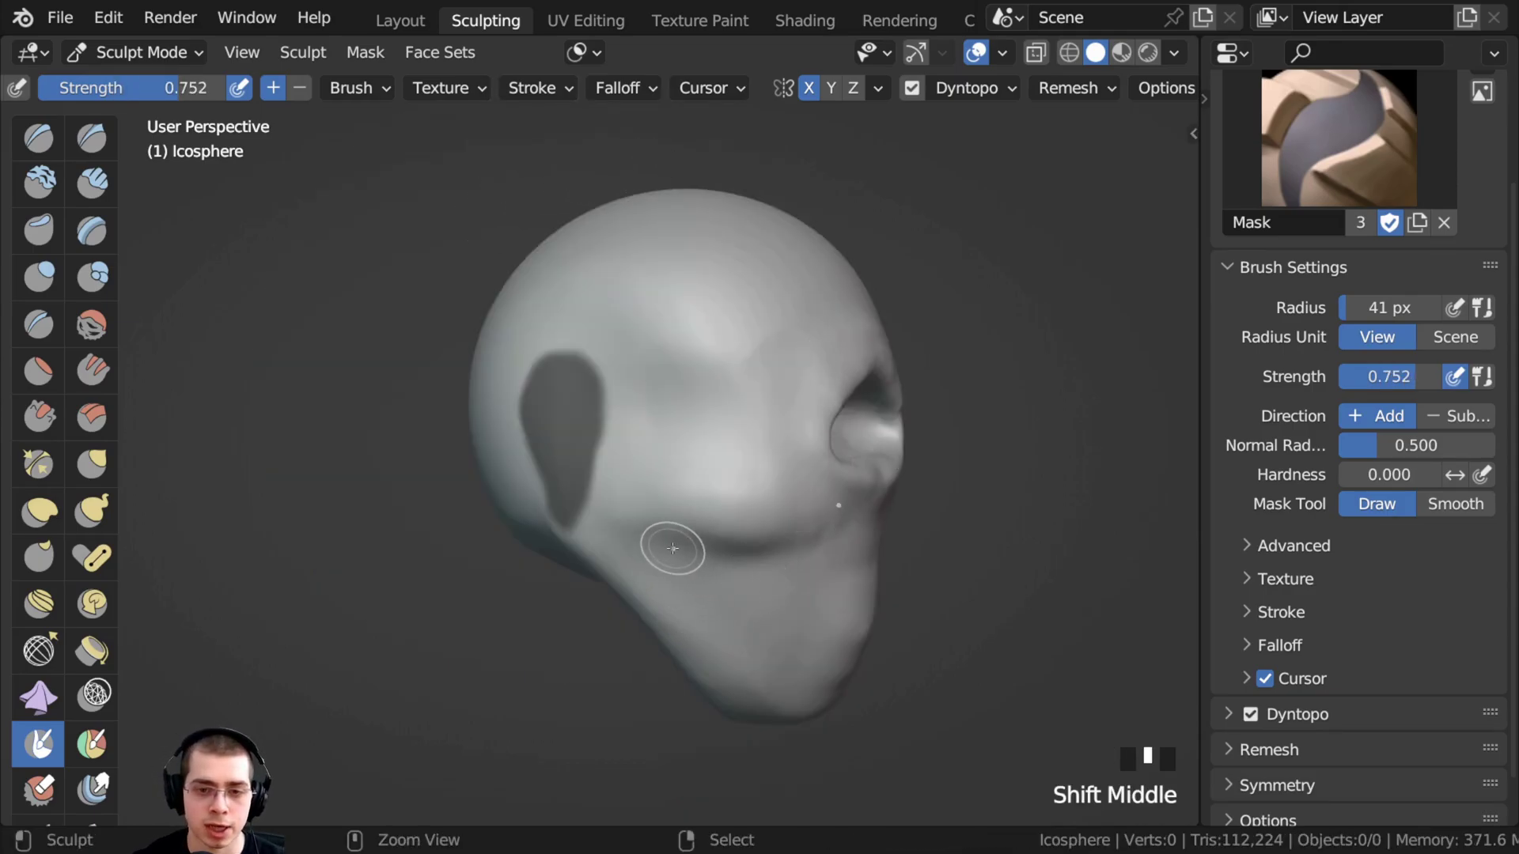
key("ctrl+i")
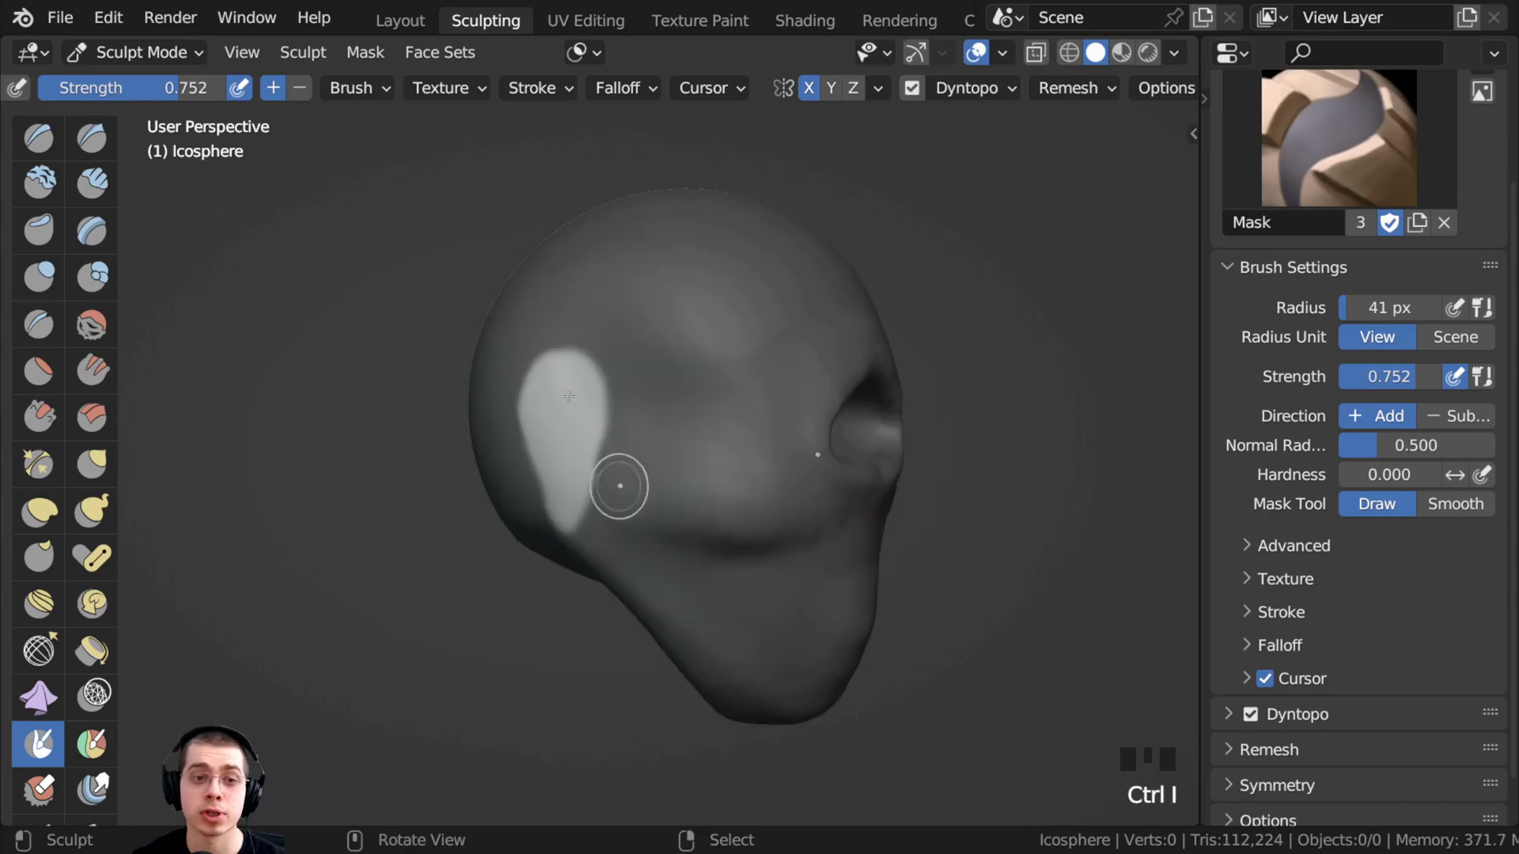
middle_click_drag(457, 282, 632, 327, "ctrl")
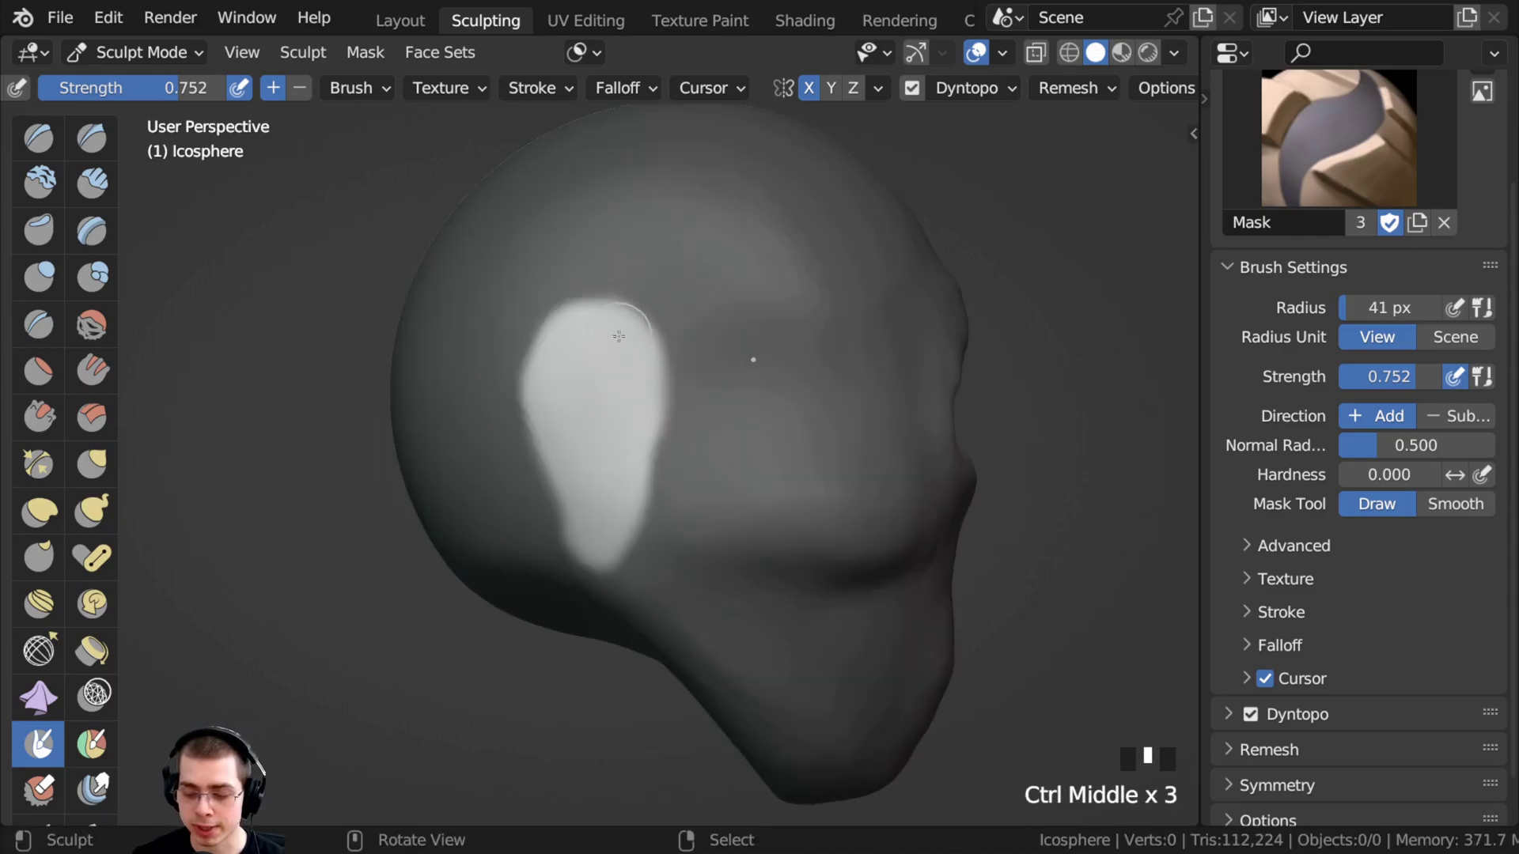
- Pull the unmasked ear shape outward from the head along its whole height with the 130 px Grab brush
key("g")
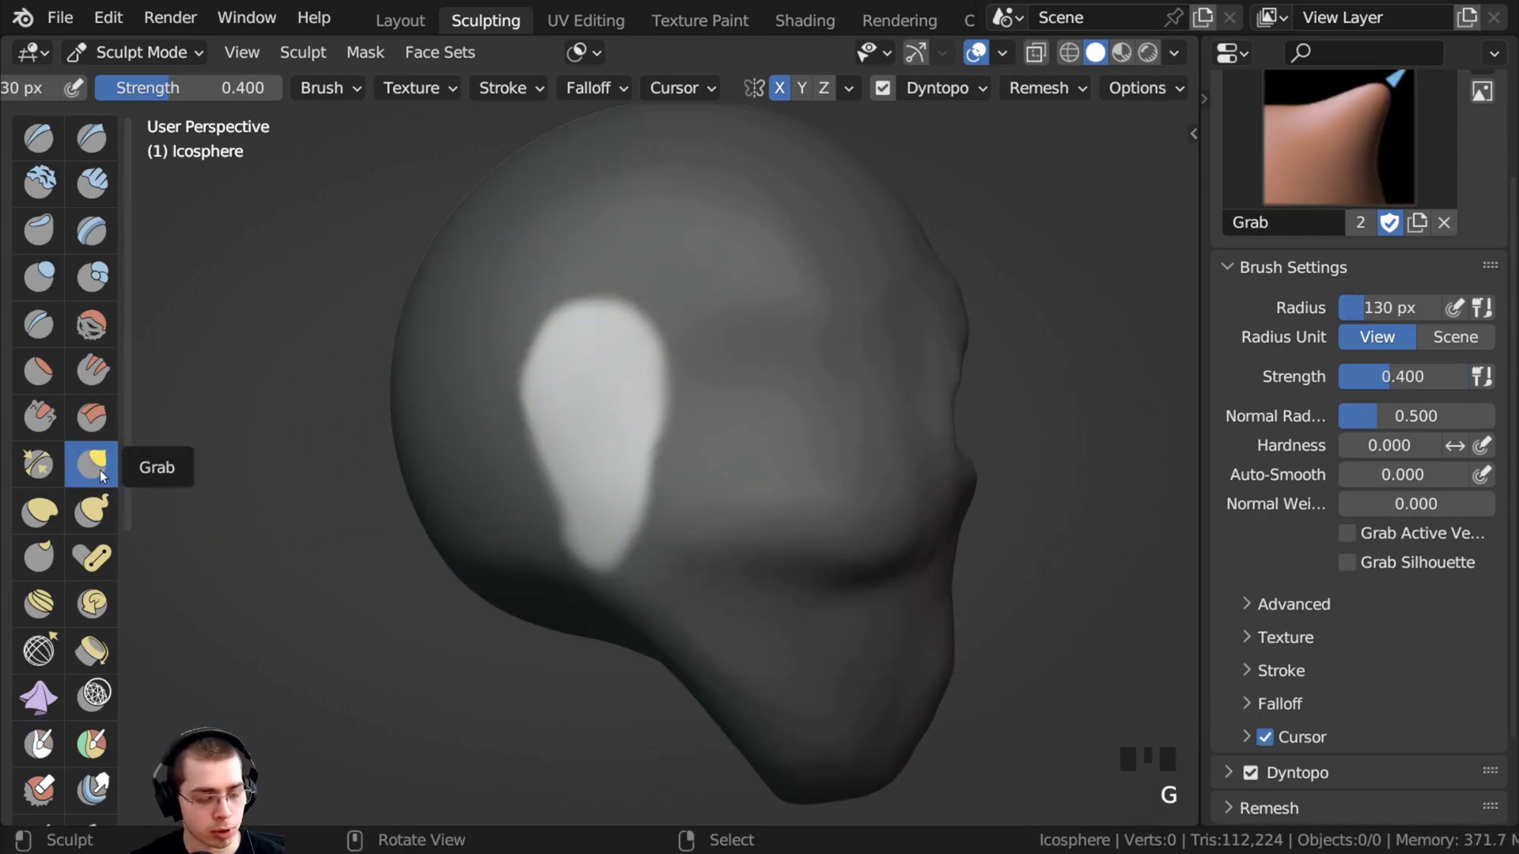
left_click(100, 470)
middle_click_drag(441, 303, 474, 395, "ctrl")
middle_click_drag(594, 419, 421, 449)
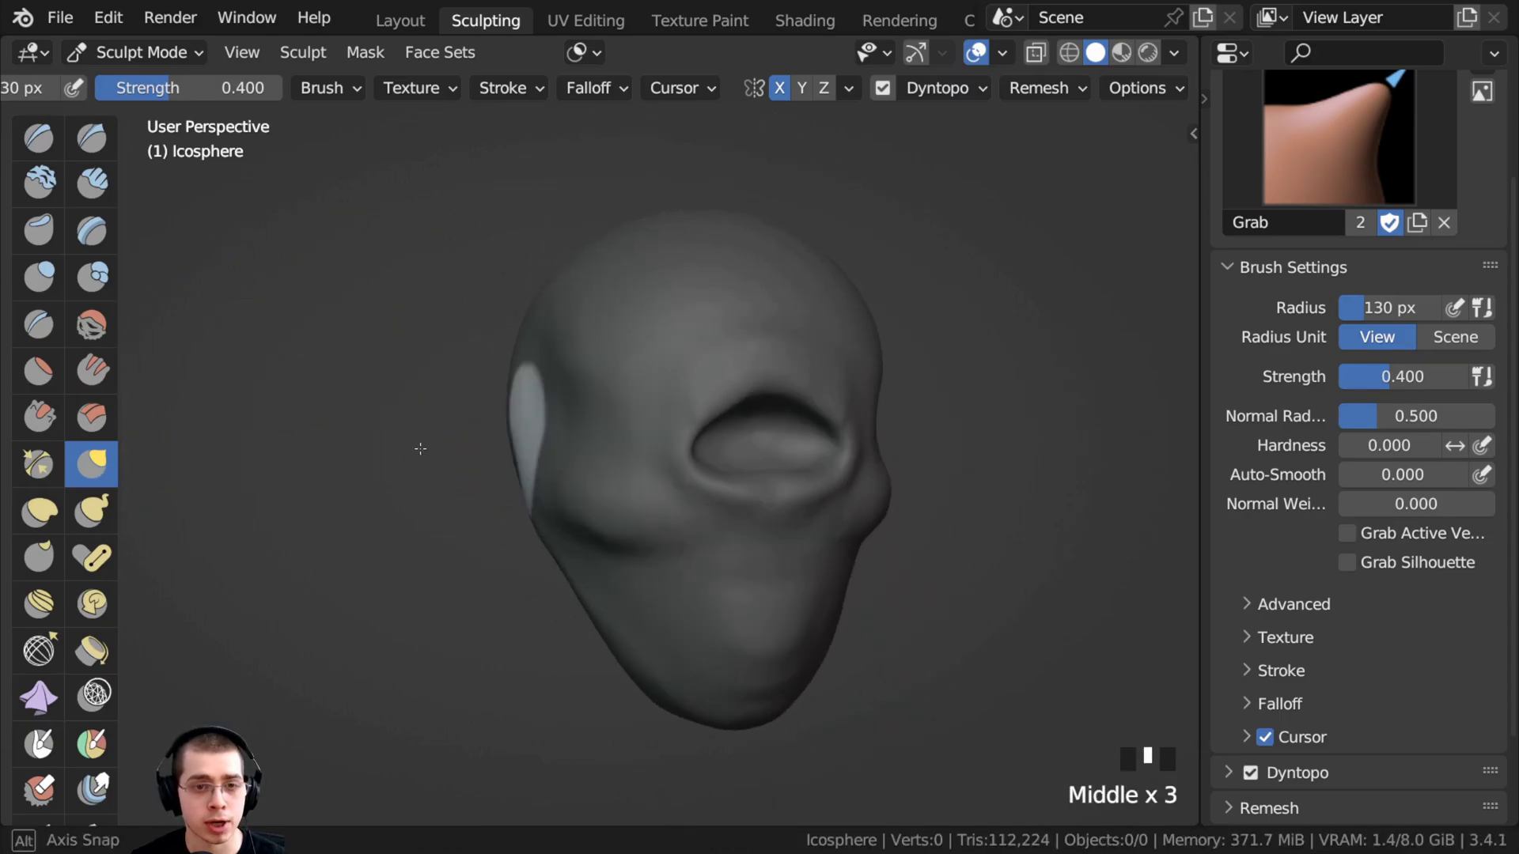
mouse_move(514, 459)
left_mouse_down()
mouse_move(495, 462)
mouse_move(500, 449)
left_mouse_up()
mouse_move(520, 427)
left_mouse_down()
mouse_move(502, 427)
mouse_move(503, 469)
left_mouse_up()
left_click_drag(521, 435, 502, 435)
left_click_drag(522, 403, 507, 396)
left_click_drag(521, 487, 498, 486)
left_click_drag(519, 443, 498, 443)
left_click_drag(518, 404, 494, 384)
left_click_drag(516, 419, 497, 419)
left_click_drag(519, 467, 498, 471)
mouse_move(487, 490)
middle_mouse_down()
mouse_move(632, 480)
mouse_move(602, 480)
middle_mouse_up()
left_click_drag(574, 473, 551, 476)
left_click_drag(535, 383, 498, 375)
middle_click_drag(519, 380, 461, 393)
left_click_drag(506, 396, 491, 392)
left_click_drag(507, 384, 489, 382)
left_click_drag(500, 380, 483, 377)
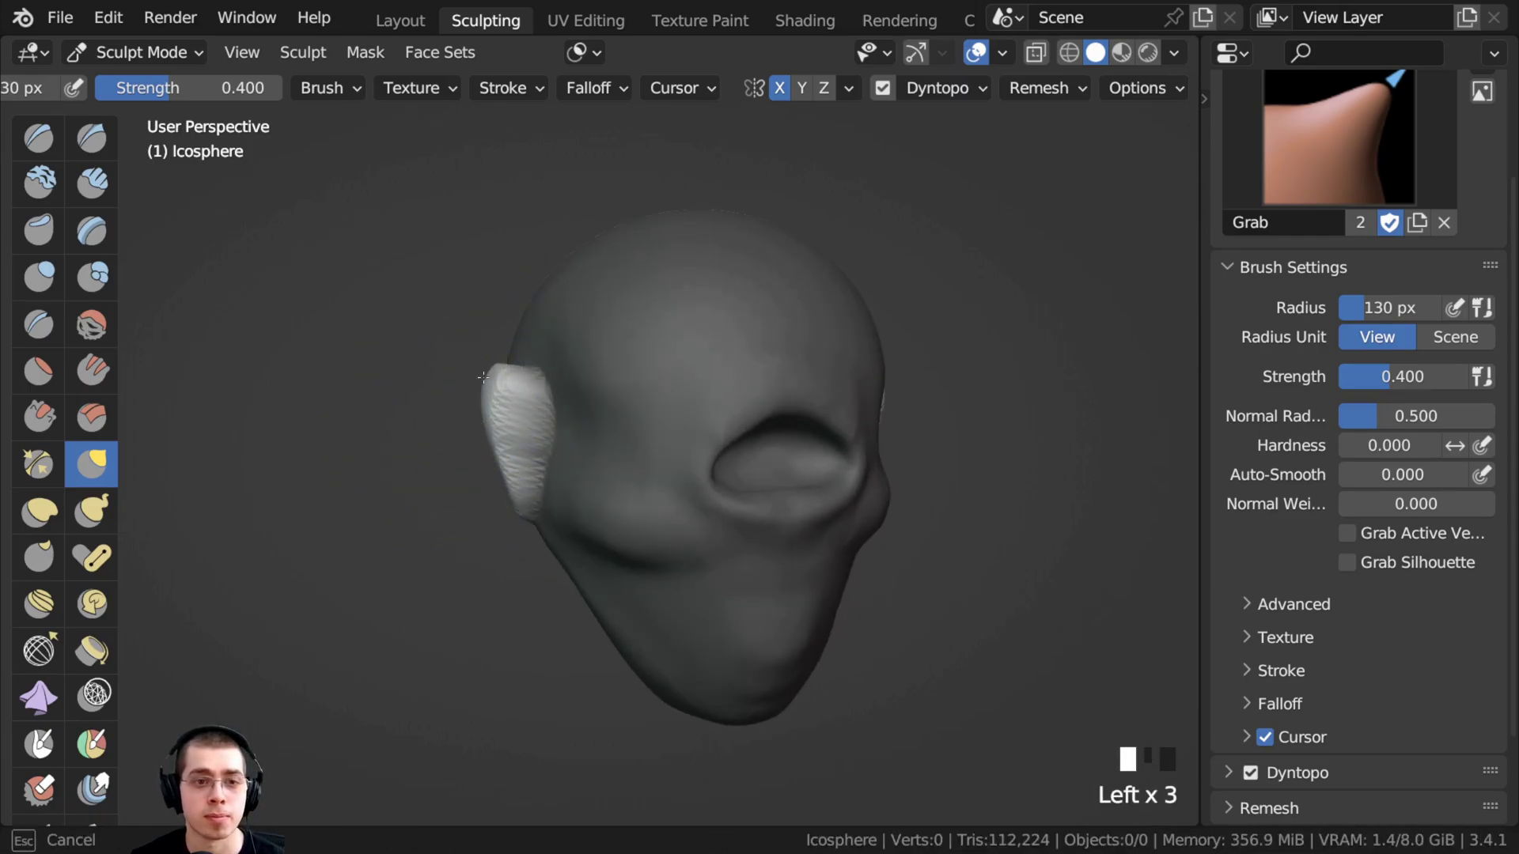
middle_click_drag(500, 380, 666, 386)
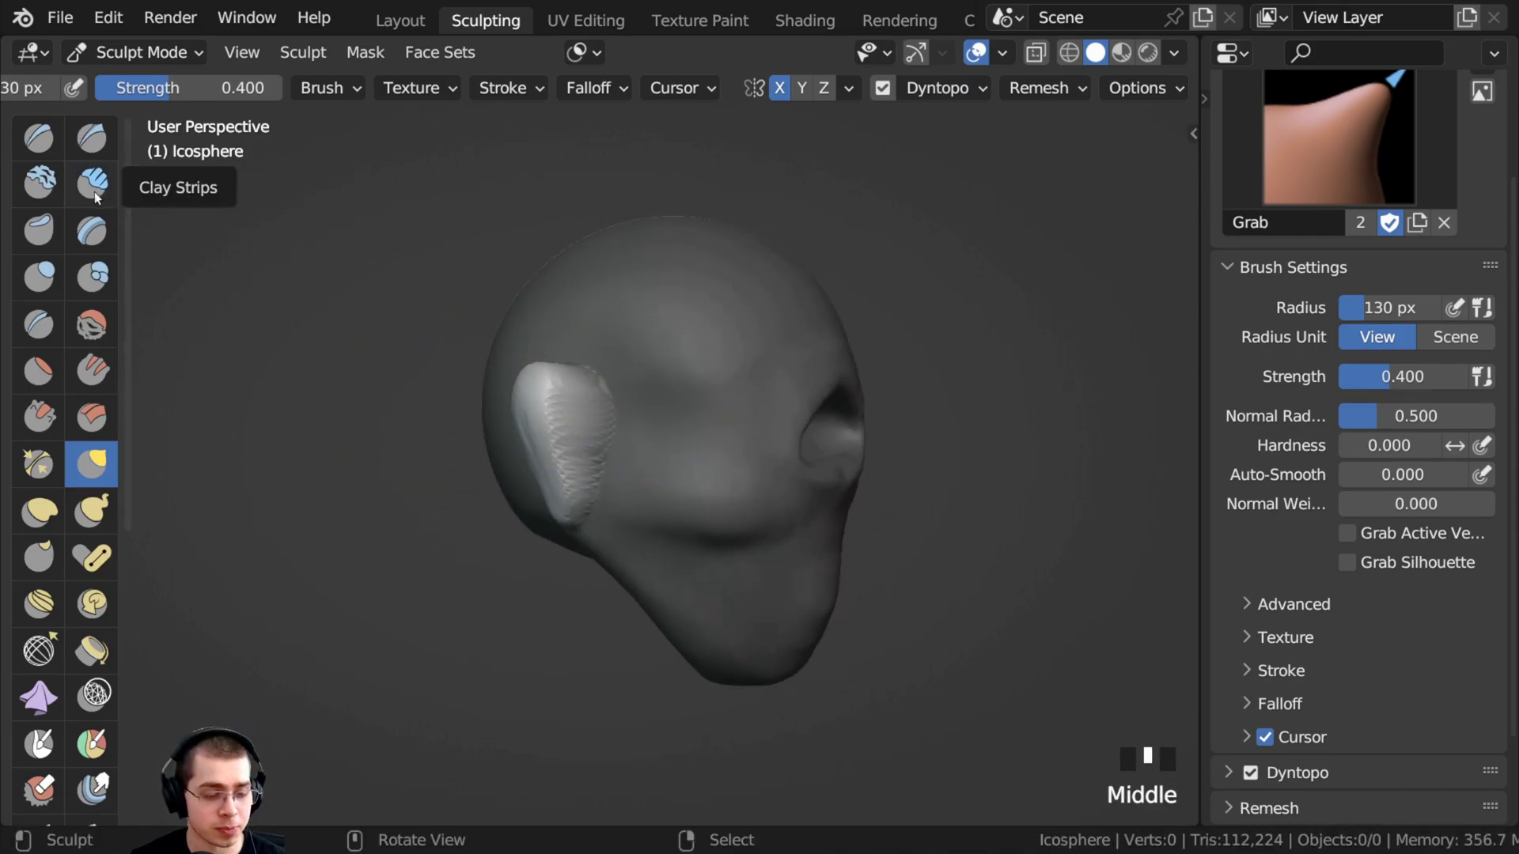
- Build up the ear's front edge with Clay Strips strokes and carve a hollow into its outer face
left_click(92, 184)
middle_click_drag(391, 384, 581, 383, "ctrl")
left_click(581, 383)
left_click_drag(581, 383, 629, 536)
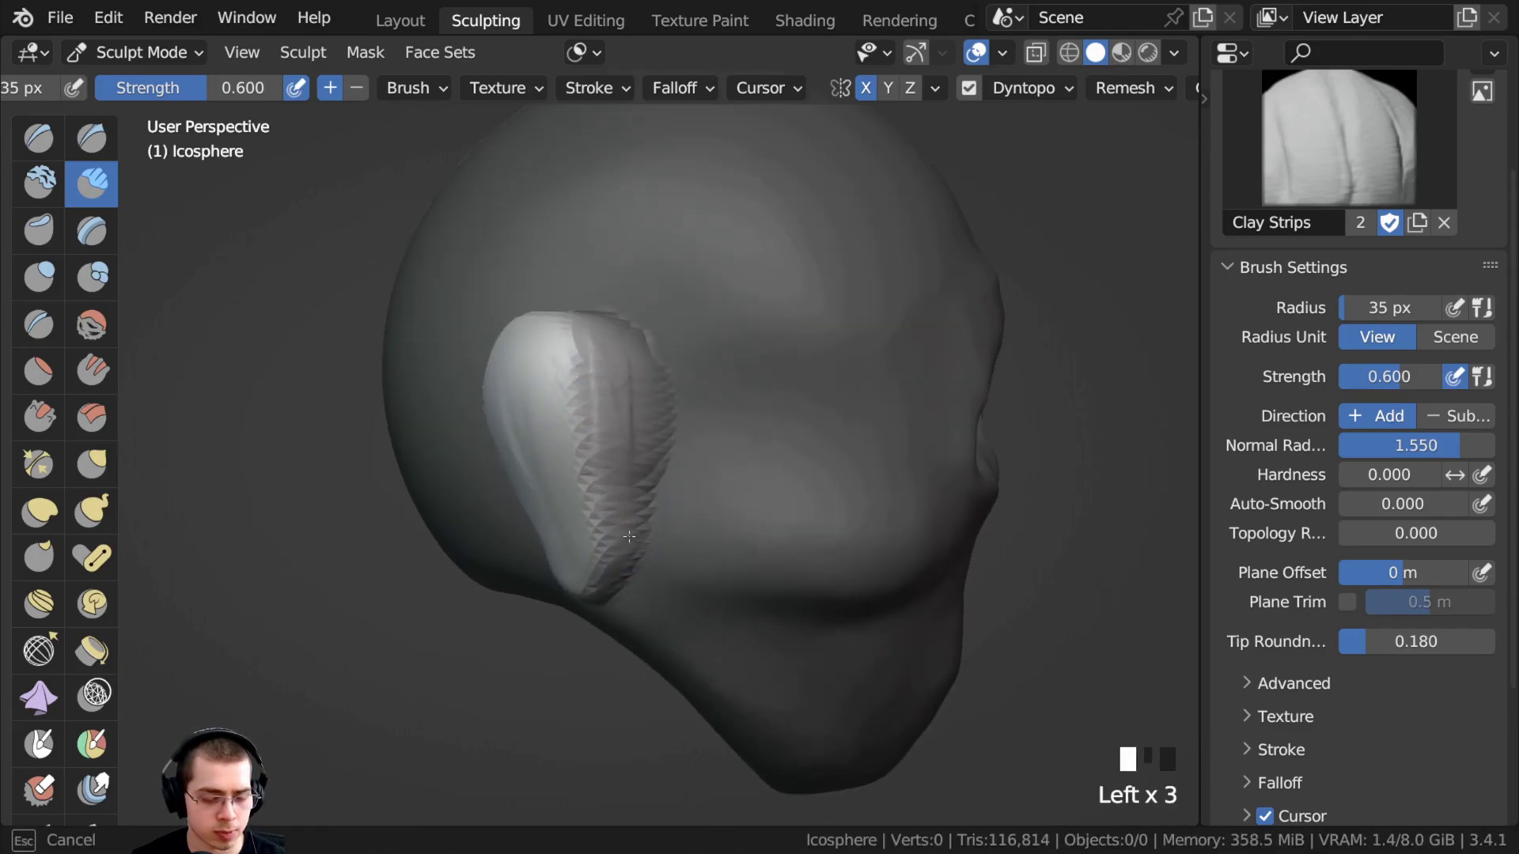
left_click_drag(580, 333, 585, 356)
middle_click_drag(586, 356, 637, 328)
left_click_drag(637, 329, 629, 427)
middle_click_drag(796, 321, 749, 335)
mouse_move(633, 336)
left_mouse_down("ctrl")
mouse_move(601, 344)
mouse_move(597, 446)
left_mouse_up("ctrl")
middle_click_drag(598, 445, 646, 447)
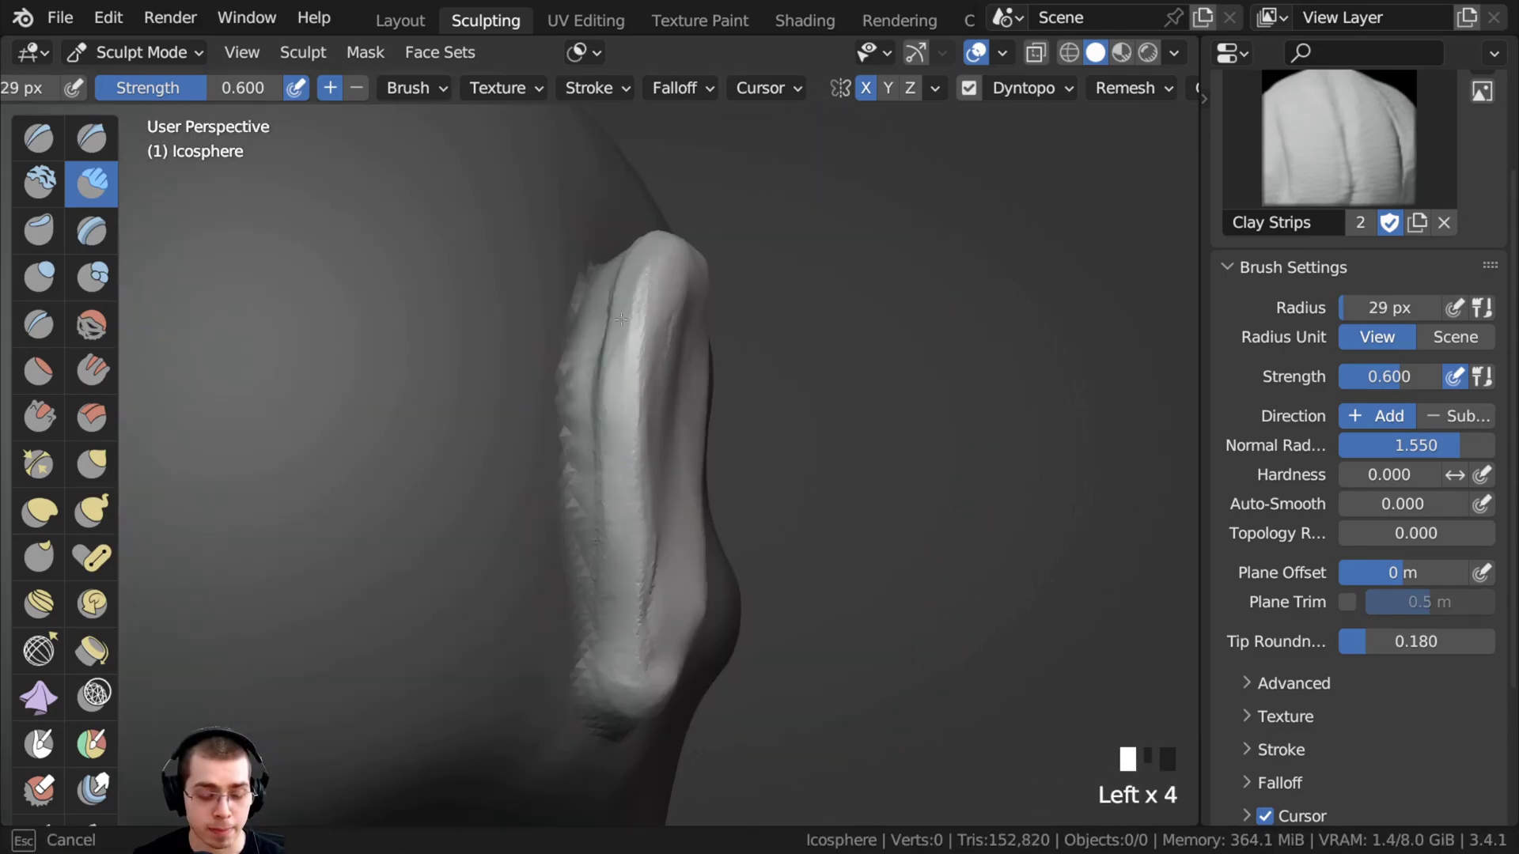
- Shape the ear's rim and back side with the 29 px Clay Strips brush and smooth the surface behind the ear
left_click_drag(720, 348, 720, 629)
mouse_move(467, 277)
middle_mouse_down()
mouse_move(633, 277)
mouse_move(533, 288)
middle_mouse_up()
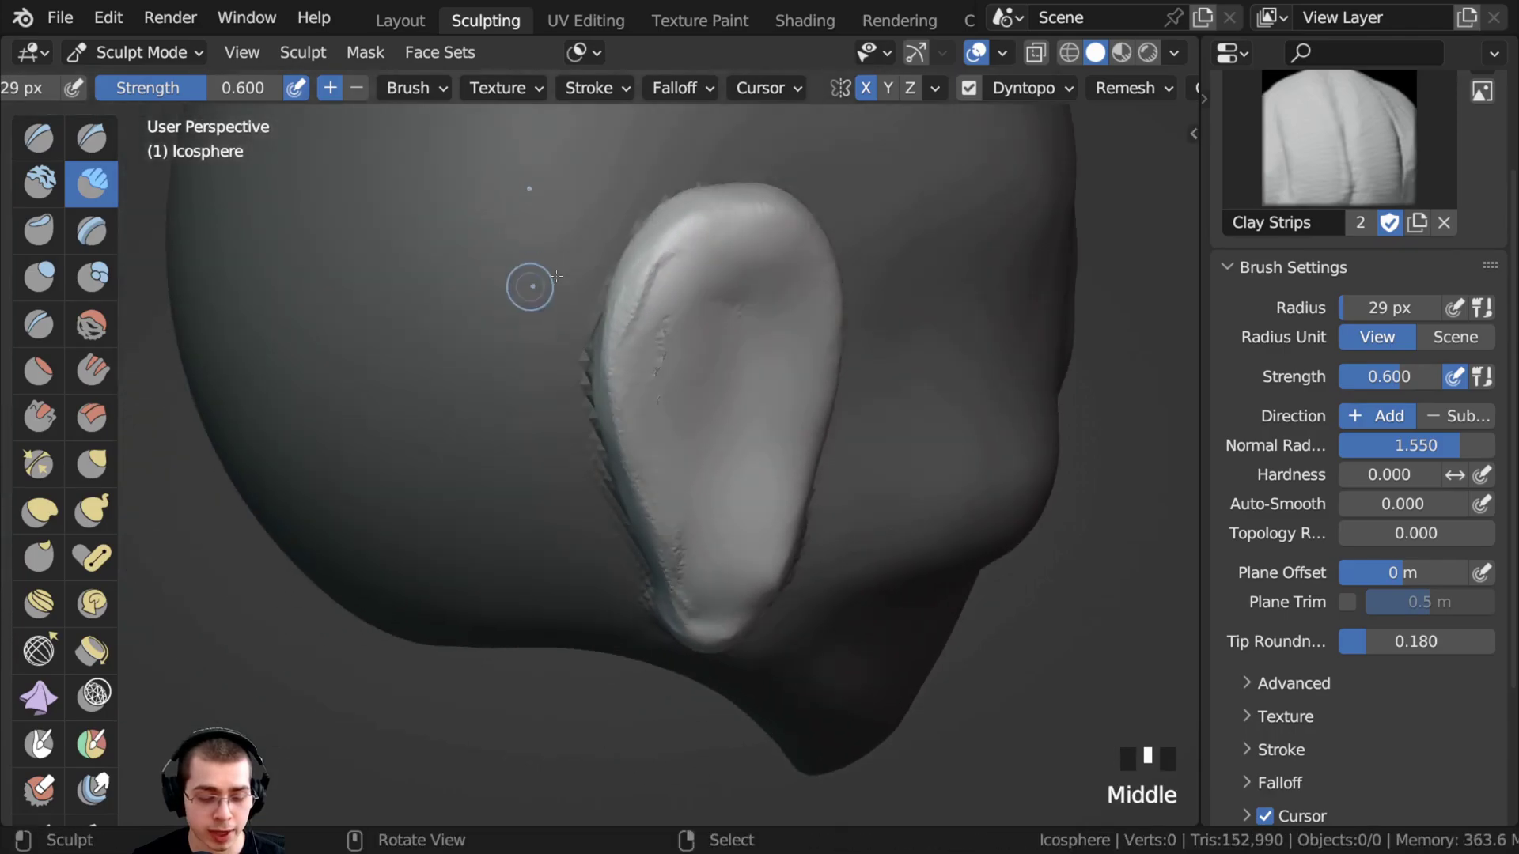
left_click_drag(671, 254, 657, 348)
middle_click_drag(615, 425, 848, 389)
left_click_drag(637, 225, 610, 451)
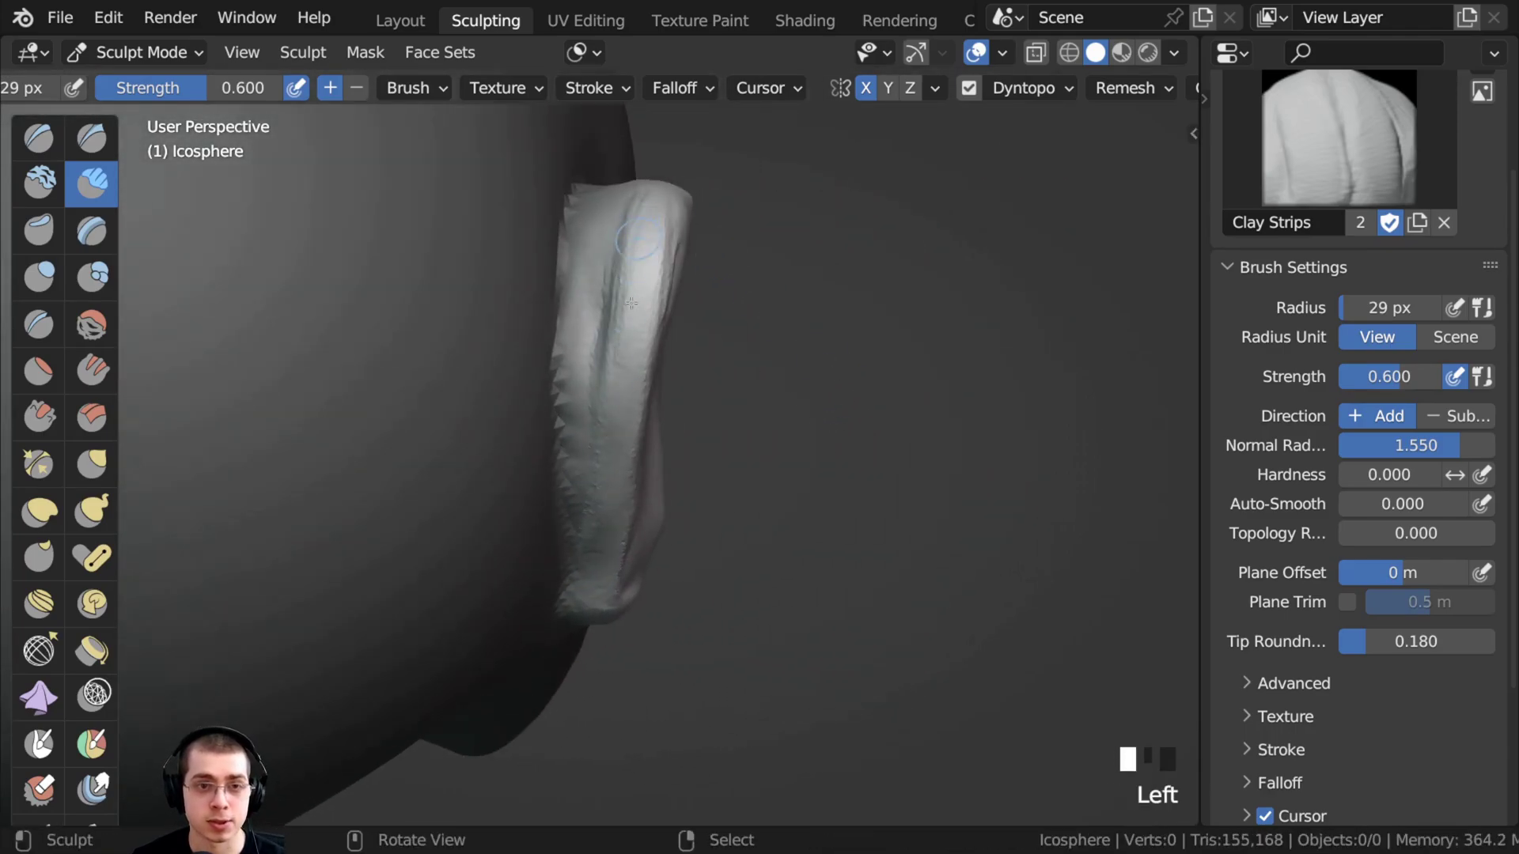
middle_click_drag(554, 265, 471, 270)
mouse_move(471, 269)
left_mouse_down()
mouse_move(565, 259)
mouse_move(558, 172)
left_mouse_up()
left_click_drag(606, 247, 600, 265, "shift")
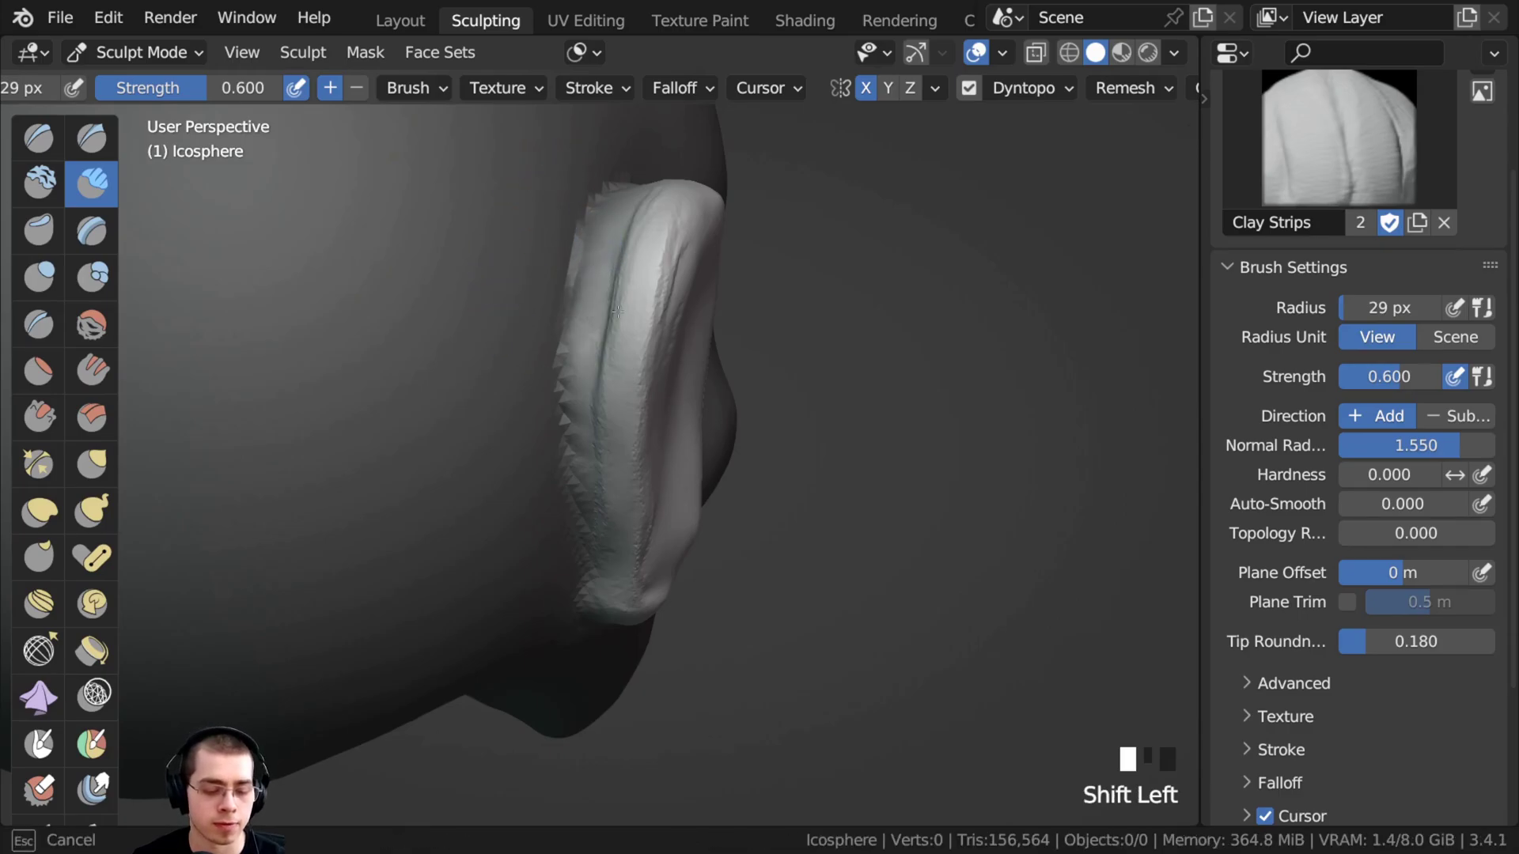
- Narrow the ear's lower rear edge and form the lobe with the 148 px Grab brush
middle_click_drag(617, 312, 573, 292)
left_click_drag(574, 340, 611, 361)
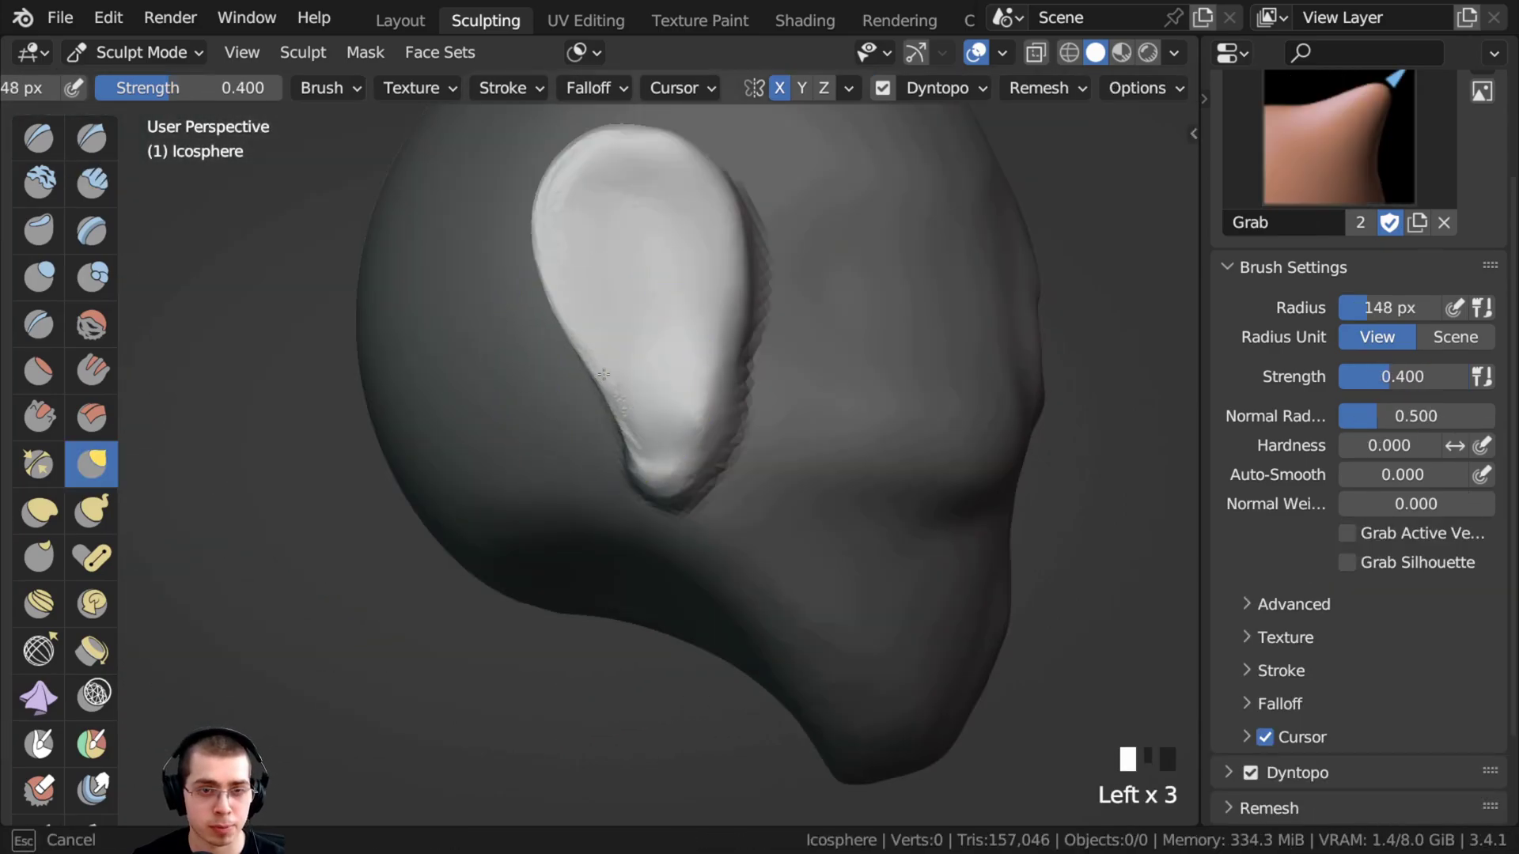
middle_click_drag(613, 392, 604, 369, "ctrl")
left_click_drag(604, 370, 621, 360)
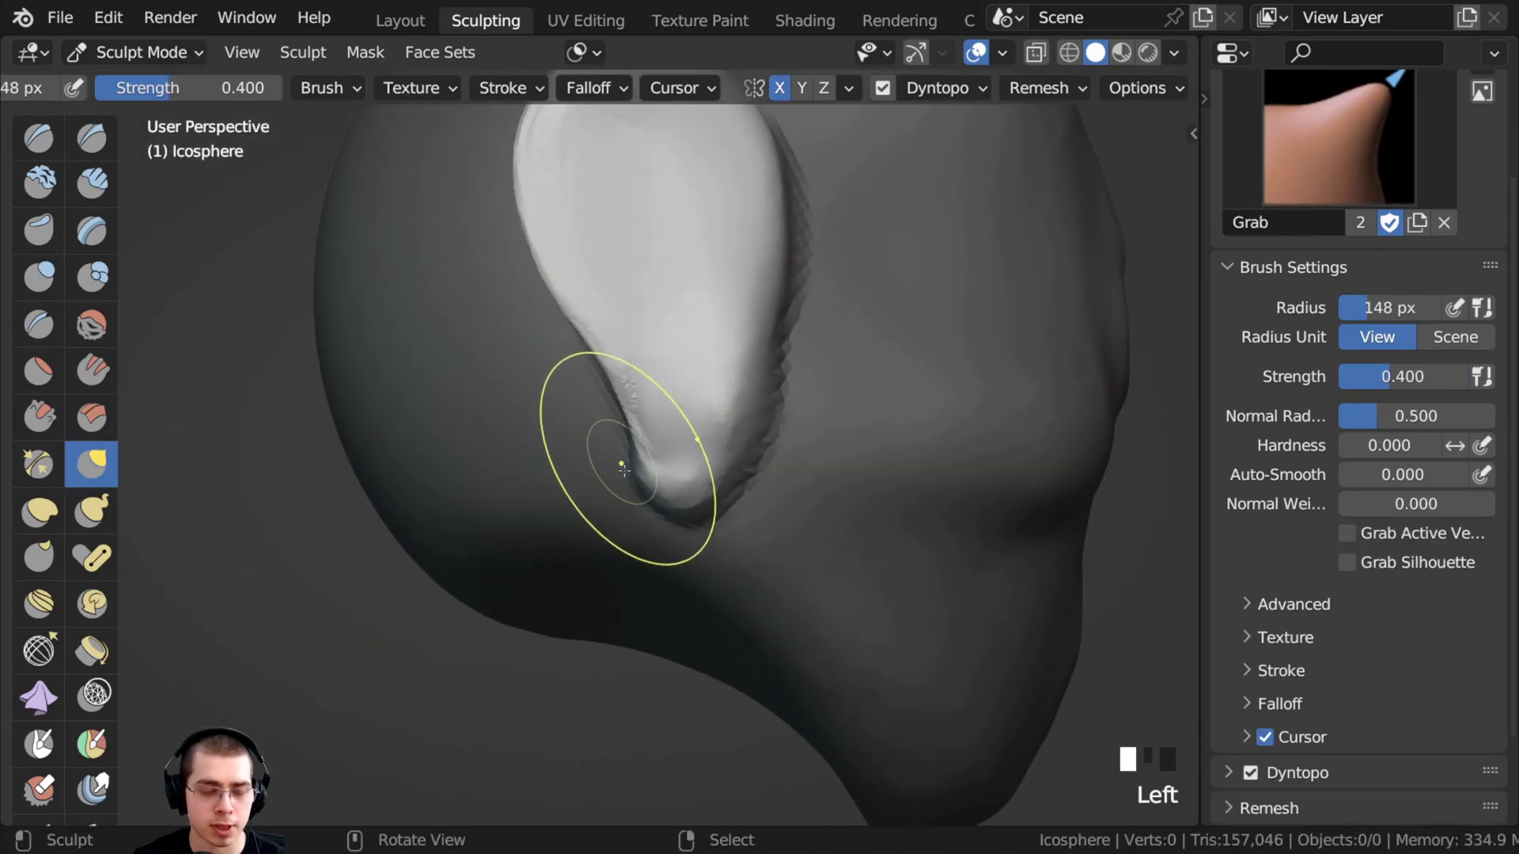
left_click_drag(625, 471, 639, 460)
left_click_drag(633, 459, 649, 479)
left_click_drag(637, 491, 652, 495)
left_click_drag(657, 506, 679, 487)
left_click_drag(684, 482, 693, 471)
- Refine the ear's upper rear outline by nudging it inward with the Grab brush
middle_click_drag(538, 443, 648, 408)
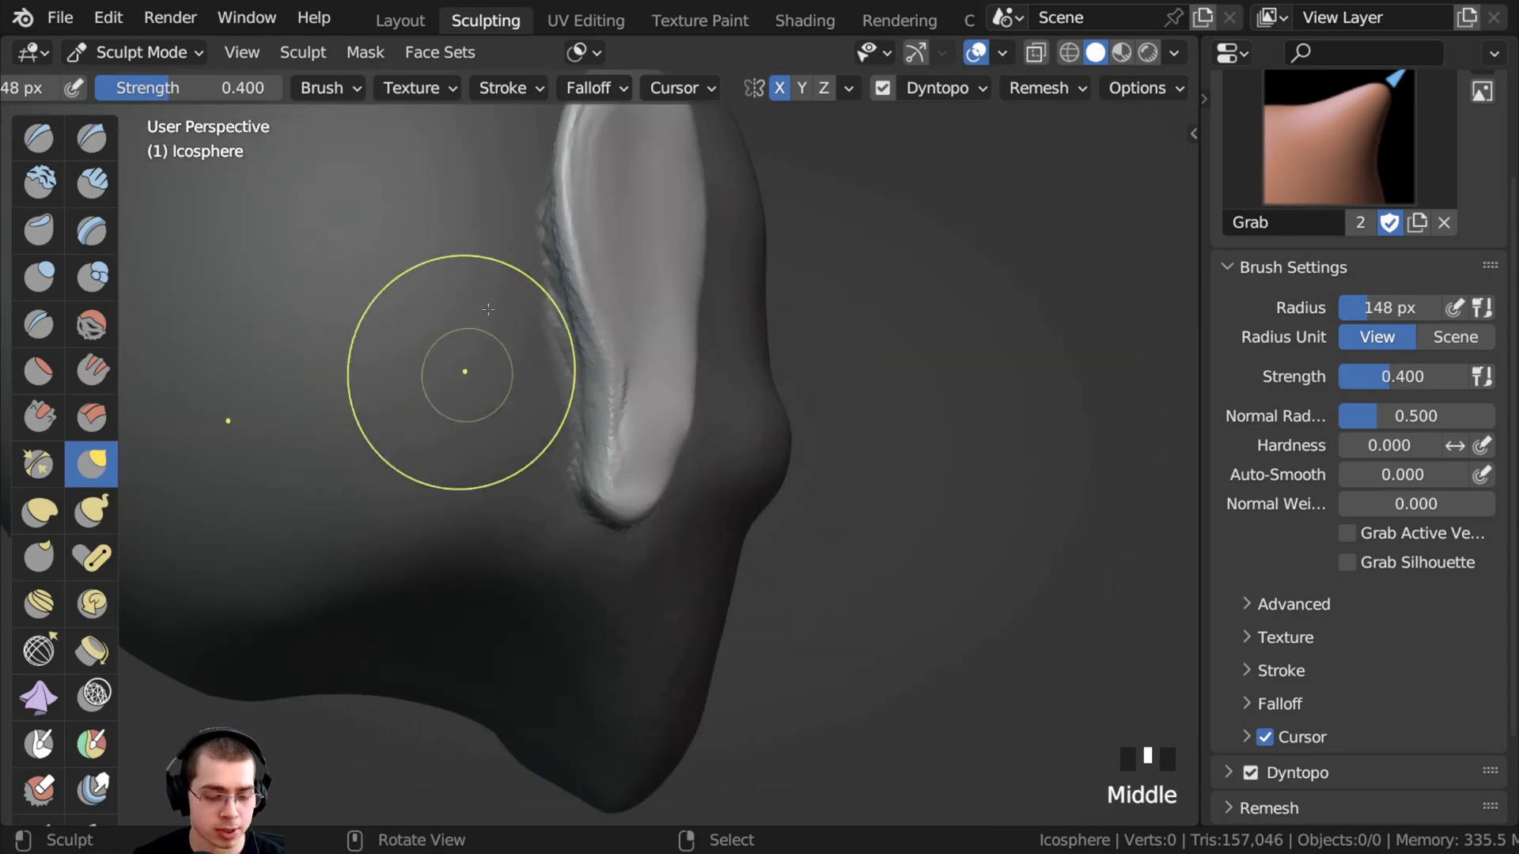
middle_click_drag(522, 428, 396, 395)
middle_click_drag(431, 277, 482, 366, "shift")
left_click_drag(491, 364, 503, 360)
left_click_drag(494, 341, 506, 336)
left_click_drag(499, 317, 510, 315)
left_click_drag(506, 305, 518, 302)
left_click_drag(518, 301, 529, 299)
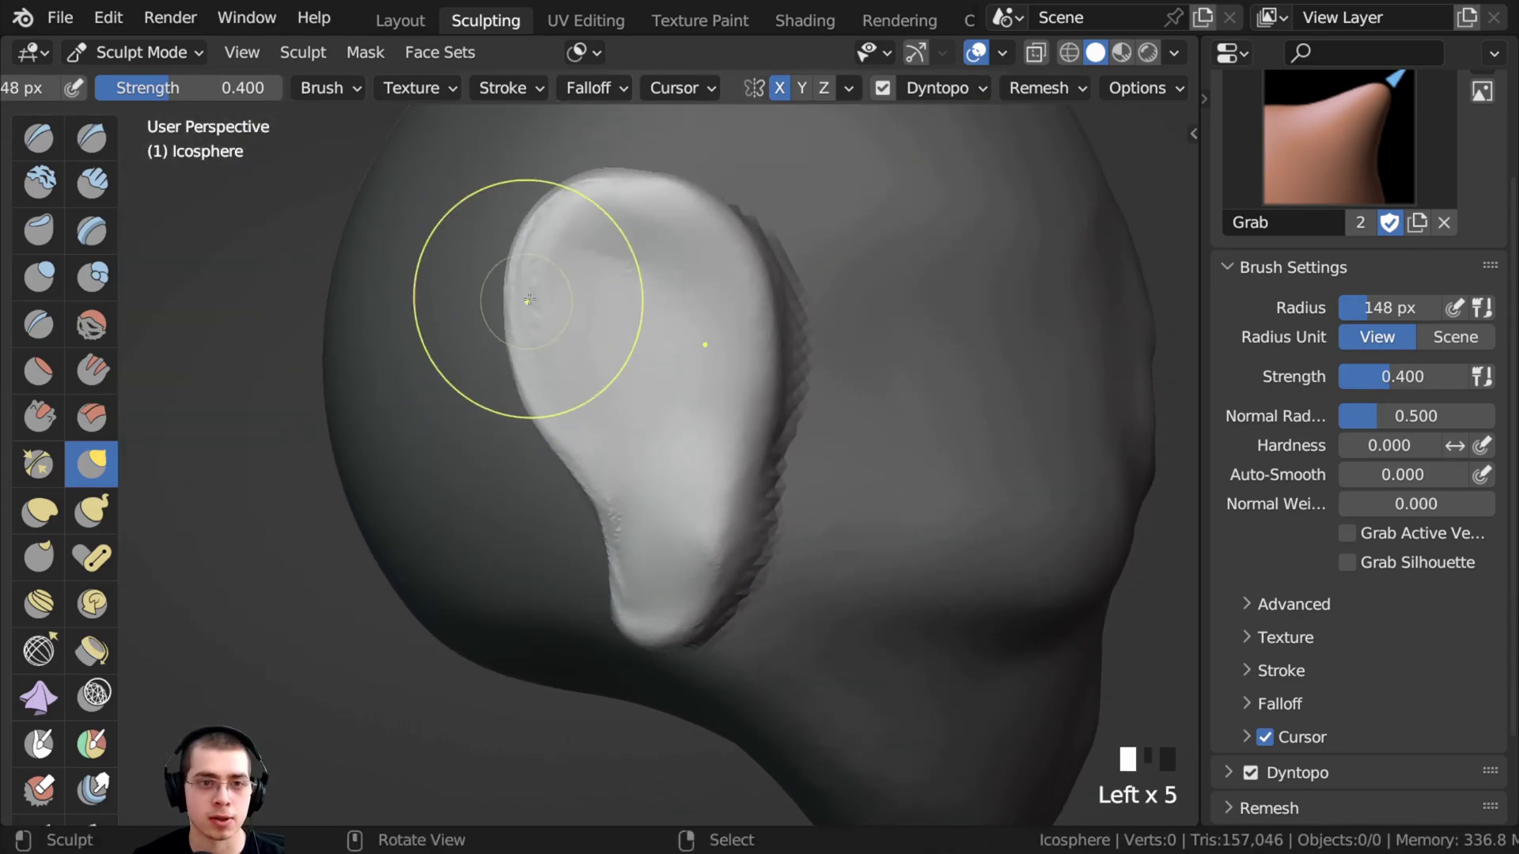
middle_click_drag(529, 300, 613, 291)
left_click(613, 291)
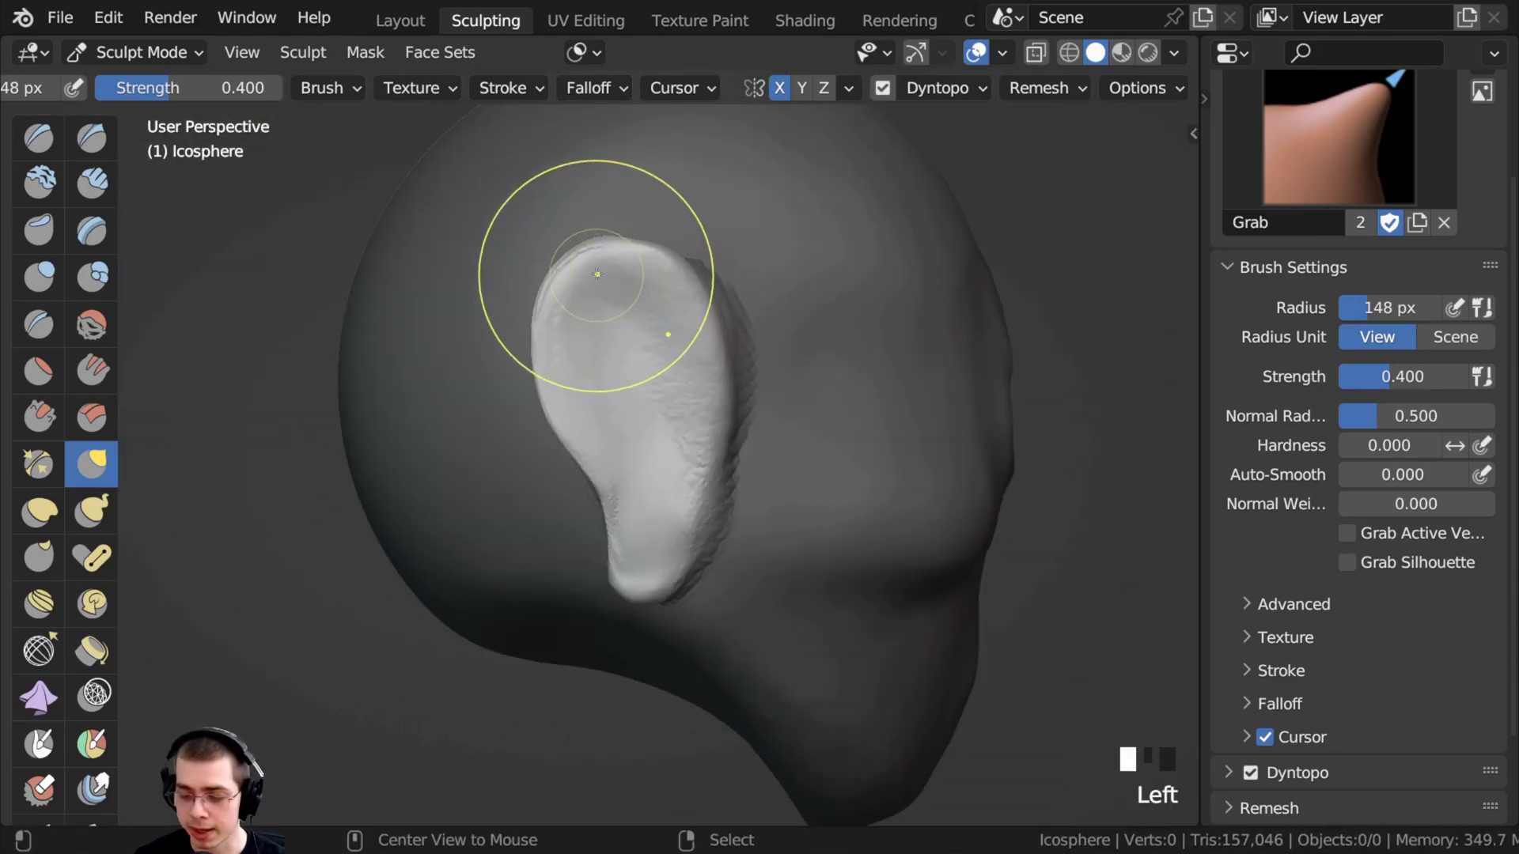
- Clear the mask and blend the ear's front edge into the head with the 29 px Clay Strips brush and smoothing strokes
middle_click(594, 268, "alt")
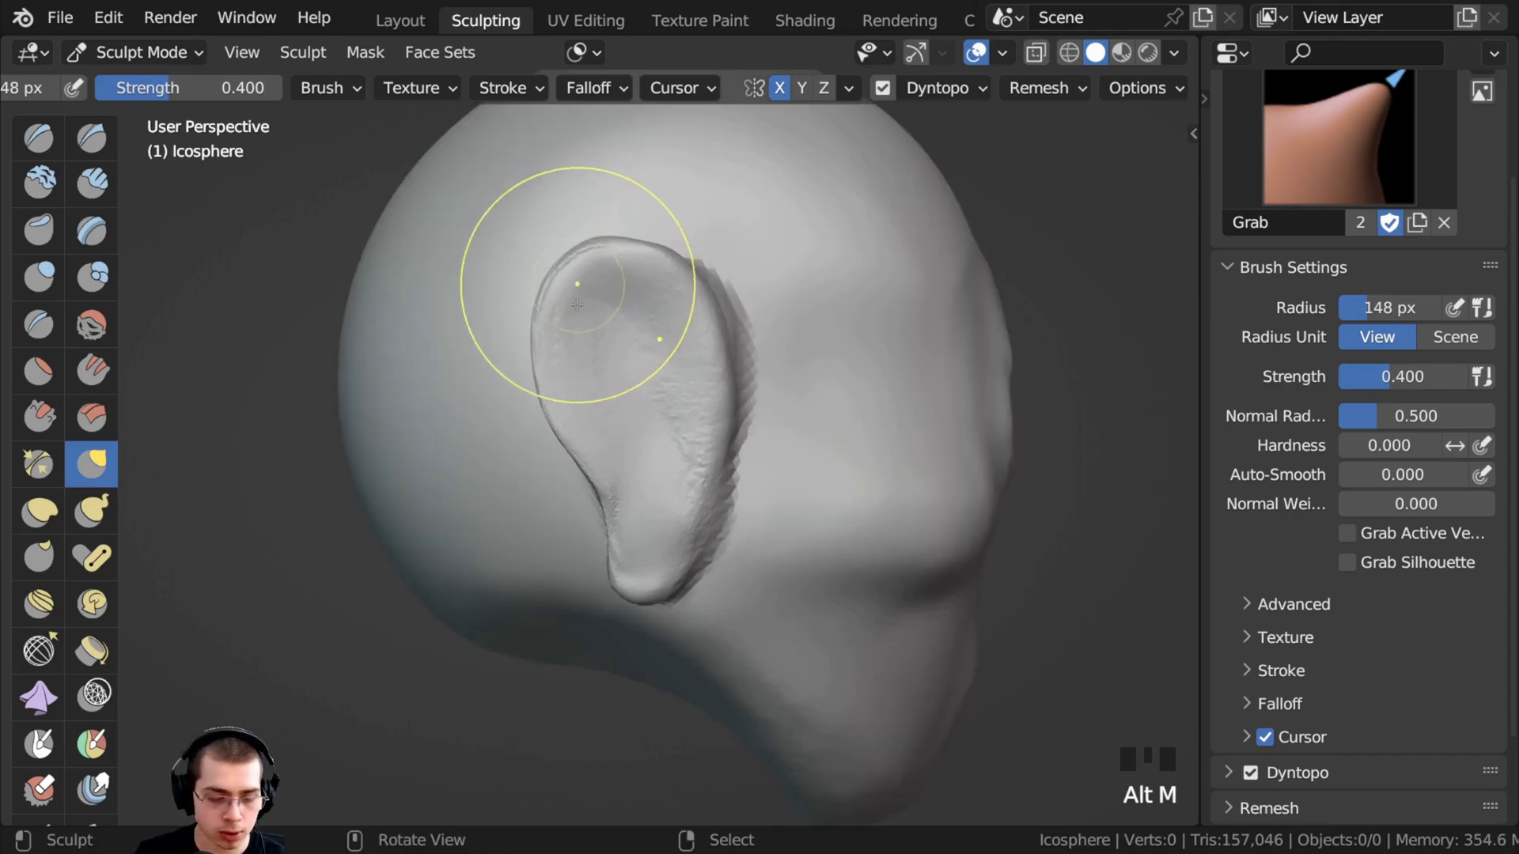
middle_click_drag(739, 288, 144, 161)
left_click(91, 184)
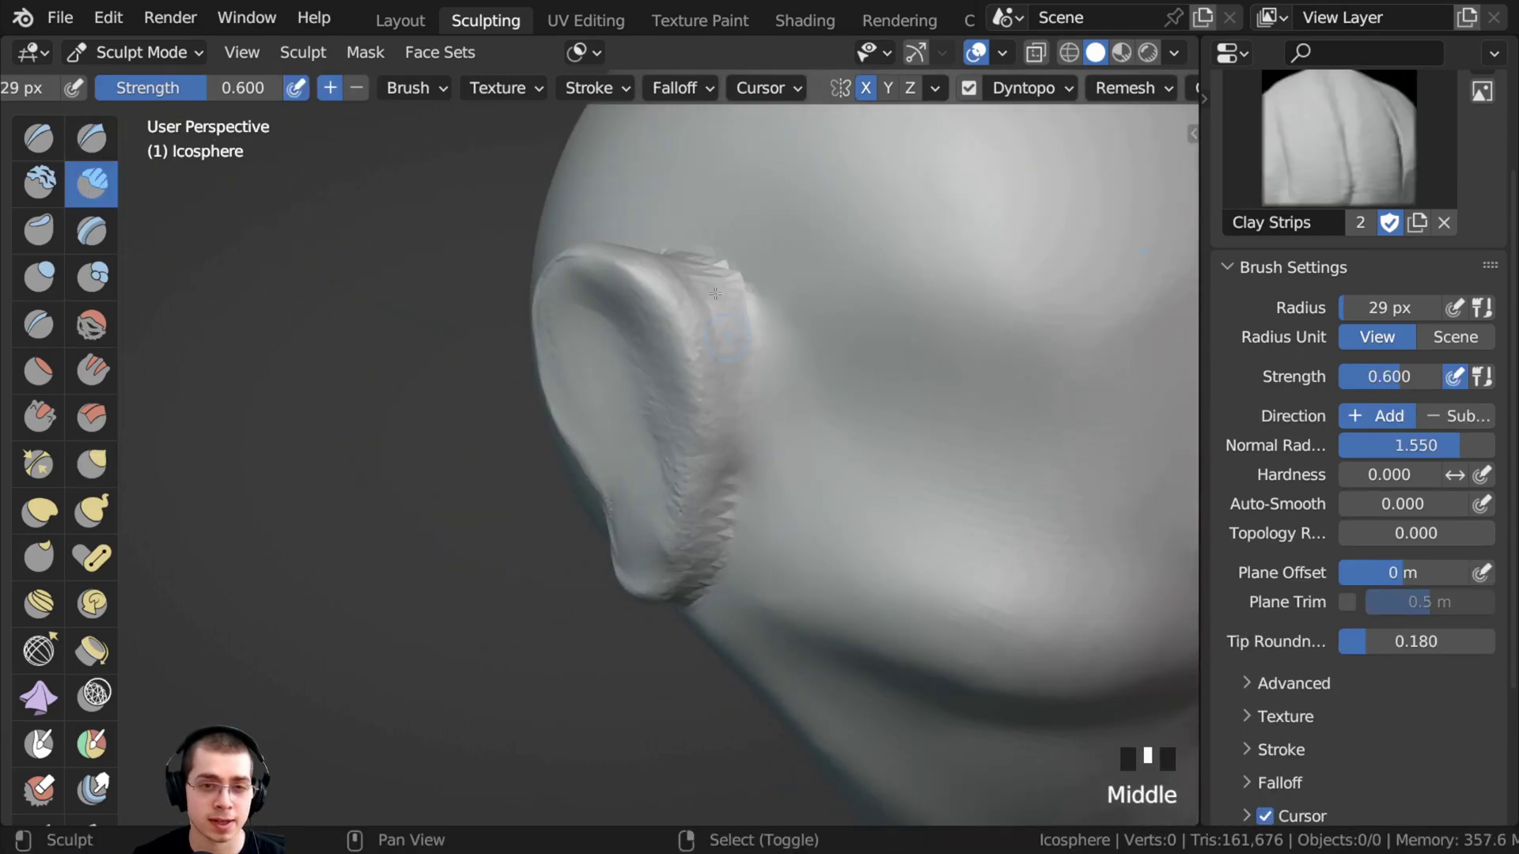
left_click_drag(728, 333, 717, 300, "shift")
left_click_drag(731, 325, 712, 285, "shift")
mouse_move(740, 317)
left_mouse_down("shift")
mouse_move(698, 265)
mouse_move(732, 499)
left_mouse_up("shift")
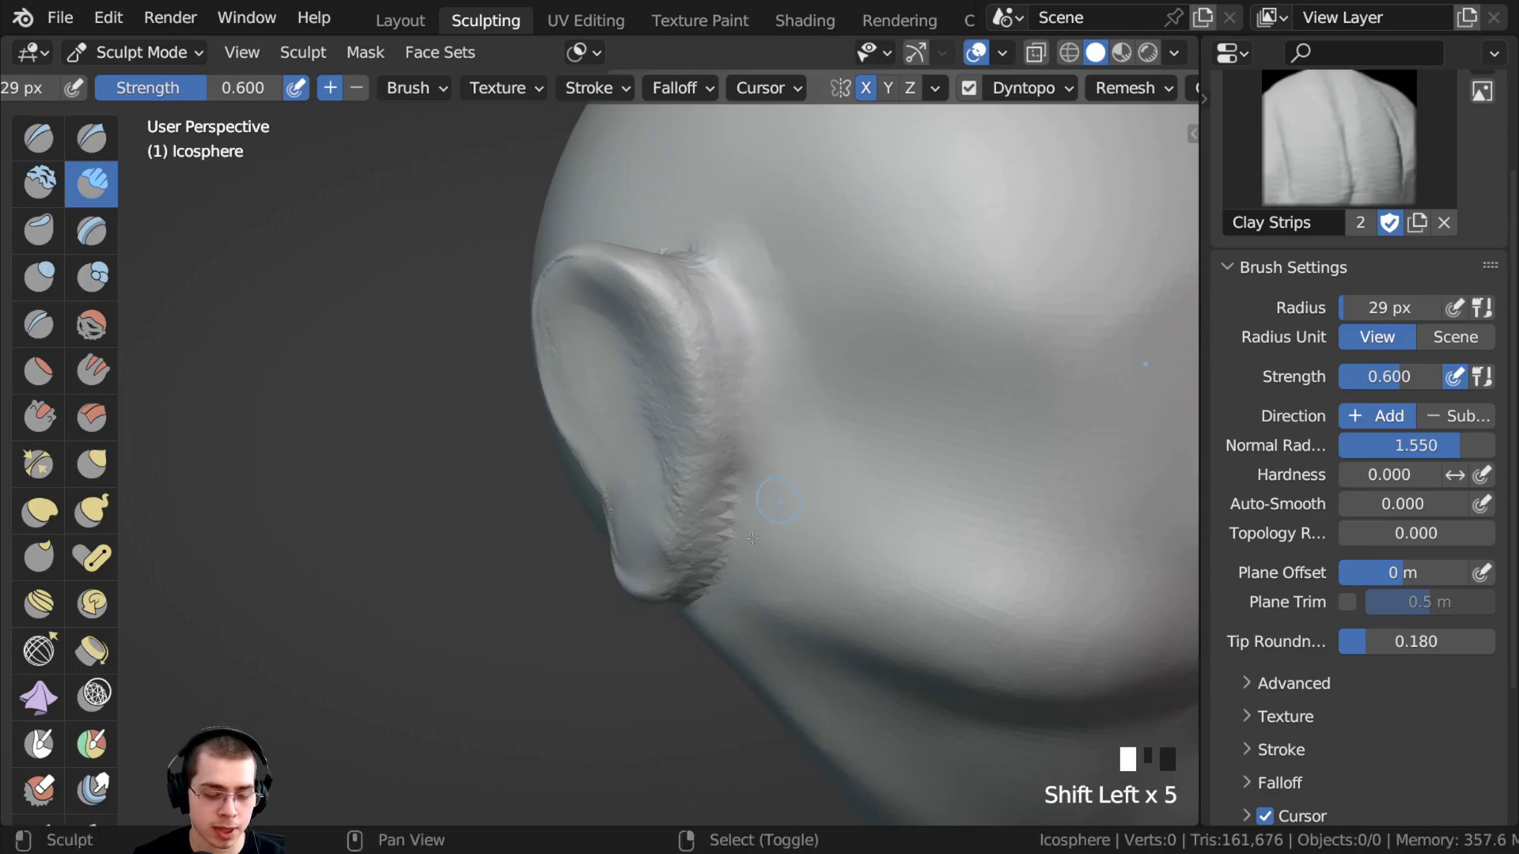
middle_click_drag(664, 475, 720, 475)
mouse_move(720, 506)
left_mouse_down("shift")
mouse_move(718, 580)
mouse_move(722, 554)
left_mouse_up("shift")
mouse_move(722, 554)
middle_mouse_down("shift")
mouse_move(705, 385)
mouse_move(738, 254)
middle_mouse_up("shift")
- Paint a neck-shaped mask on the underside of the head with the 41 px Mask brush and invert it
left_click(40, 453)
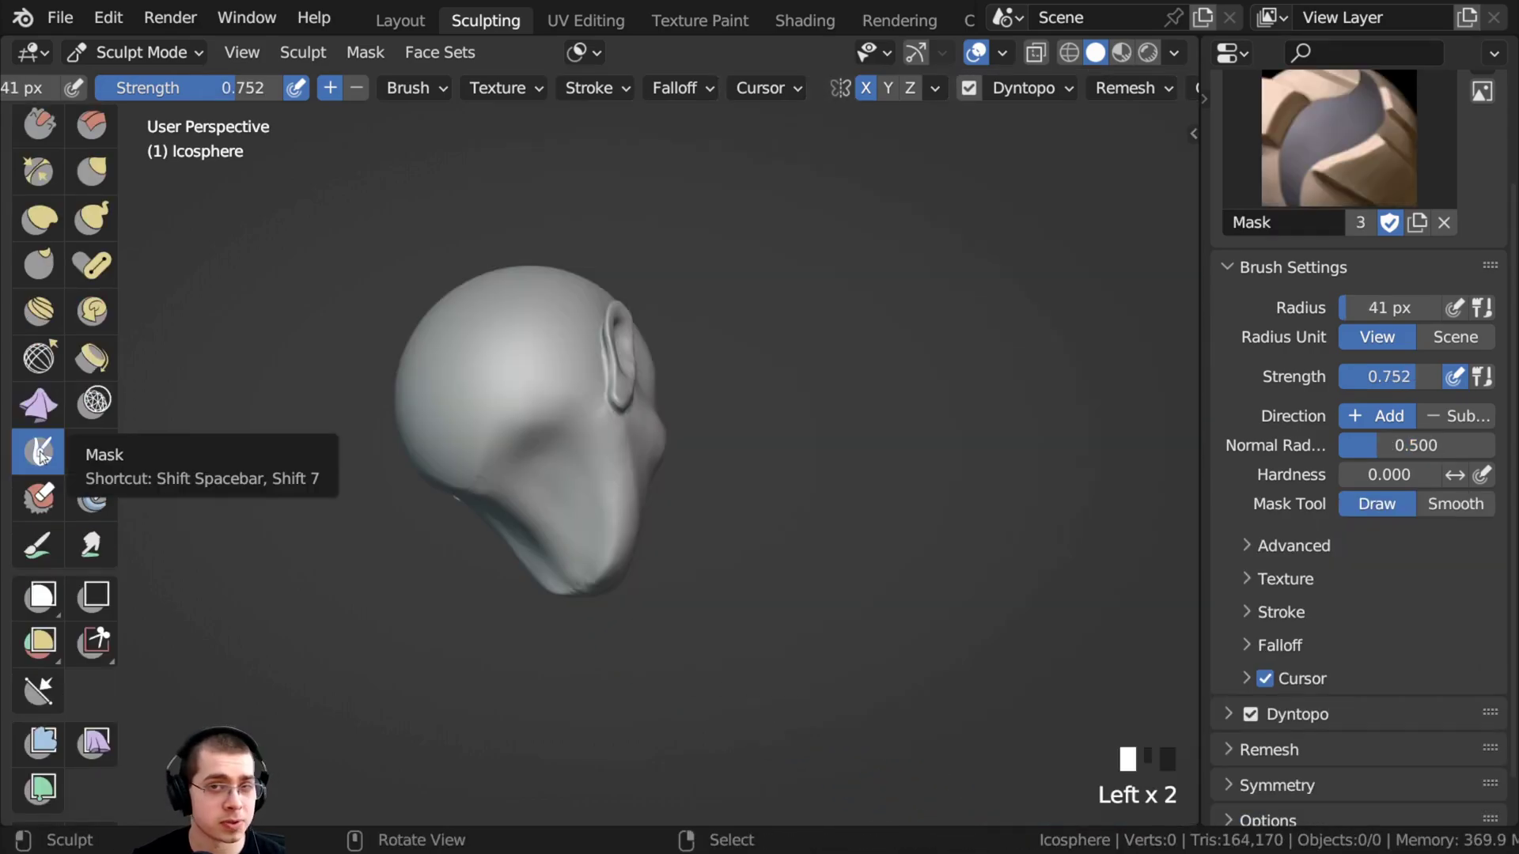
left_click(40, 455)
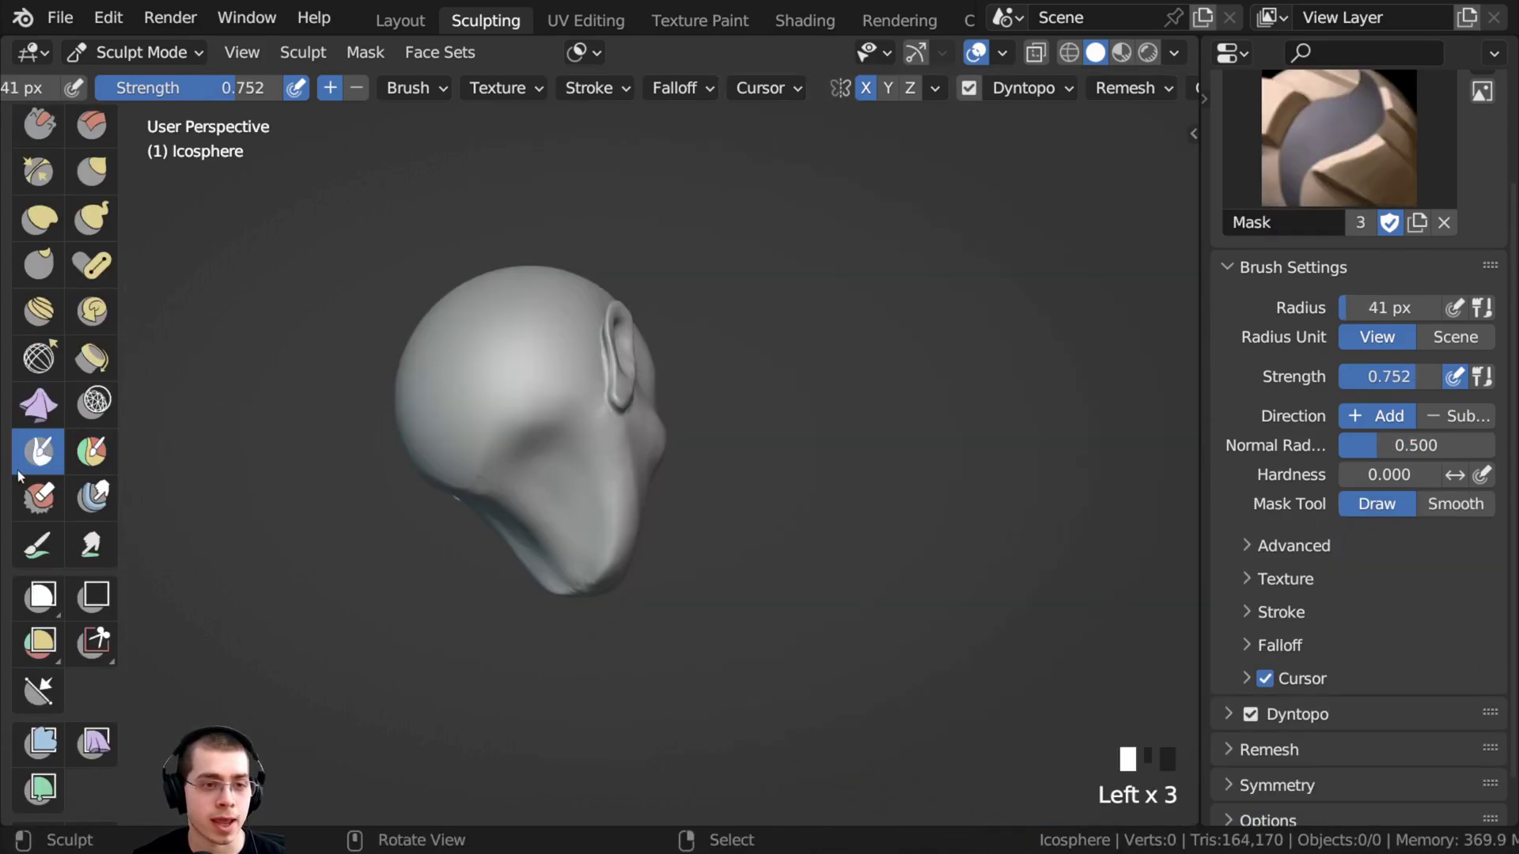
mouse_move(443, 380)
middle_mouse_down()
mouse_move(717, 467)
mouse_move(710, 437)
middle_mouse_up()
left_click(477, 382)
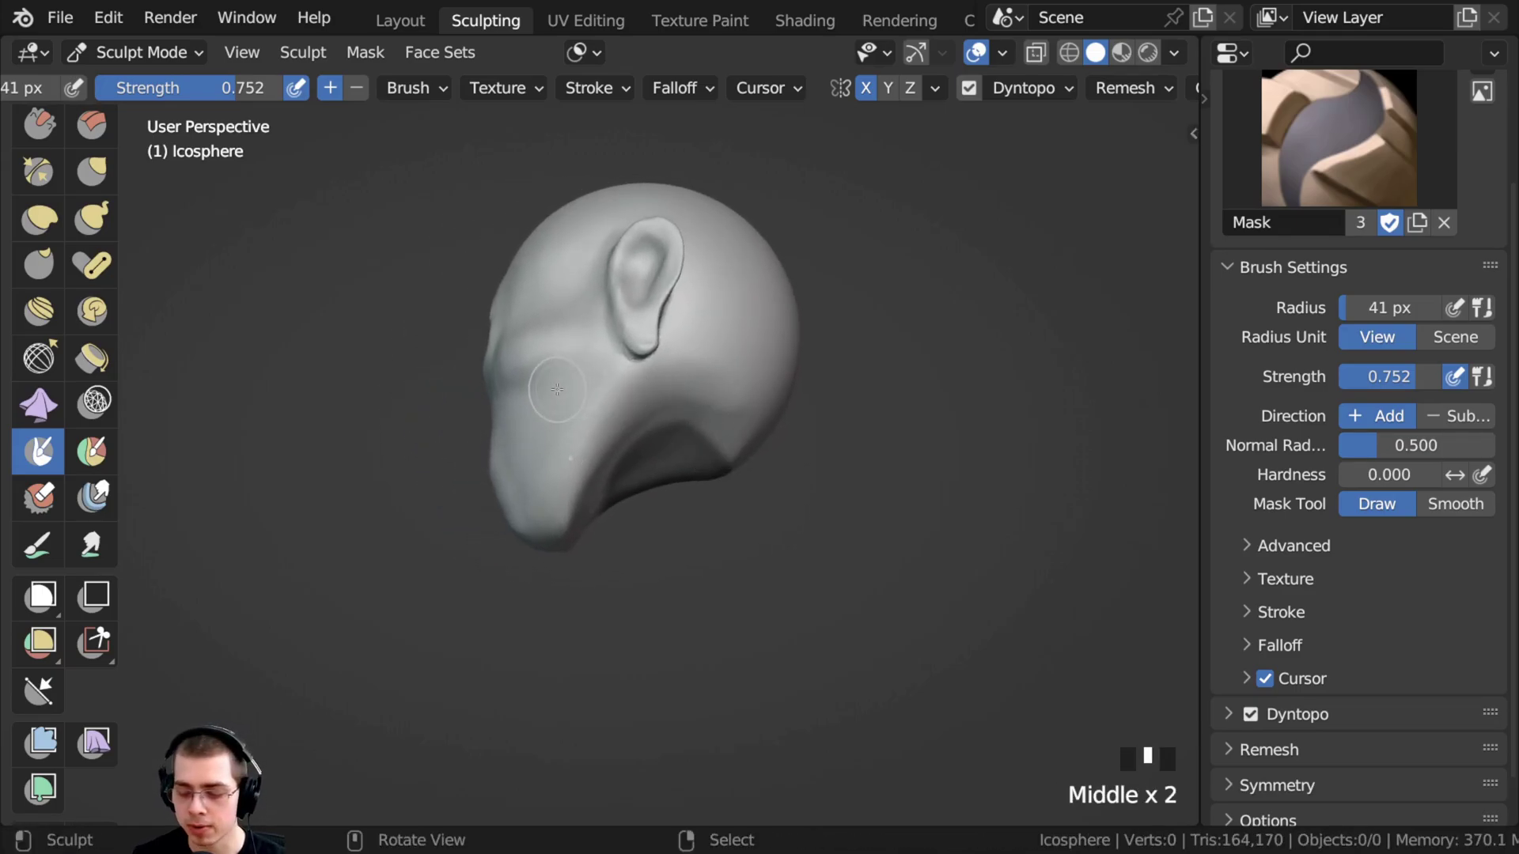
key("ctrl+i")
middle_click_drag(353, 306, 440, 383)
- Pull the unmasked underside of the head down into a neck with the Snake Hook brush at a 209 px radius
key("g")
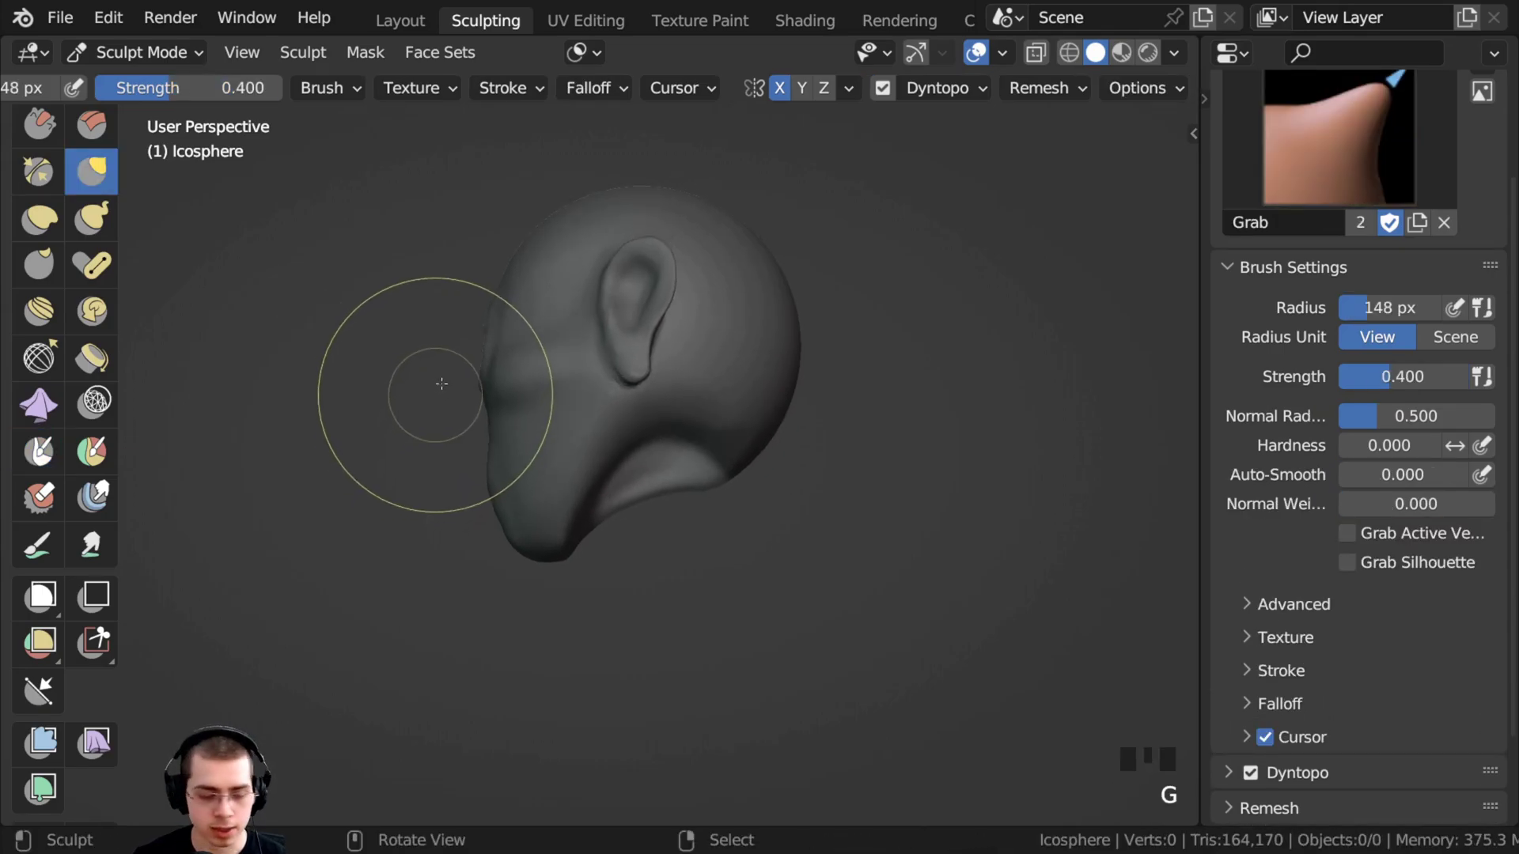
left_click(95, 222)
mouse_move(499, 349)
middle_mouse_down("ctrl")
mouse_move(644, 461)
mouse_move(626, 484)
middle_mouse_up("ctrl")
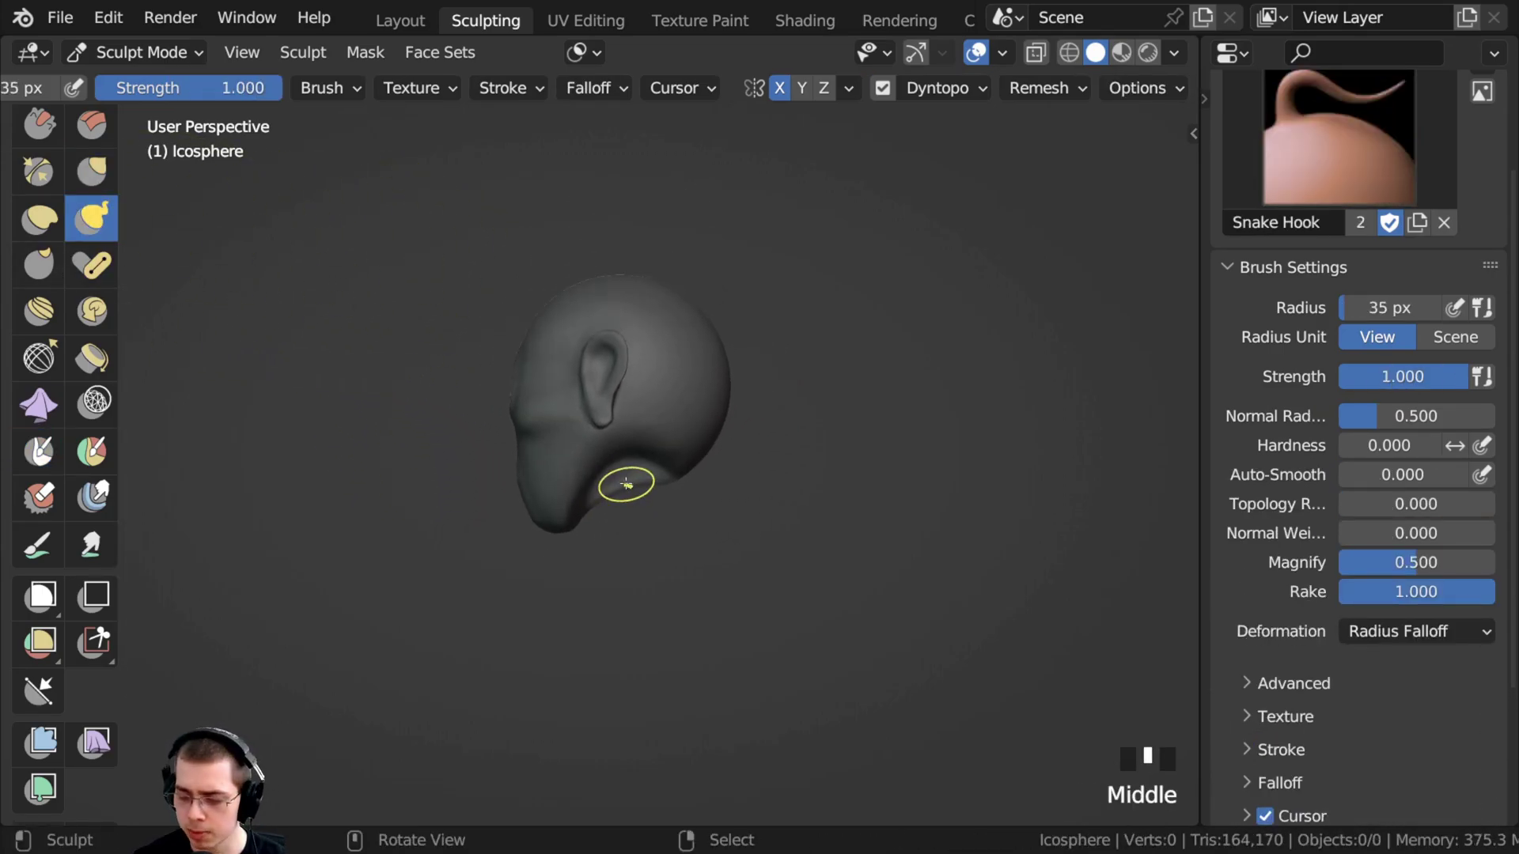
key("f")
left_click(587, 492)
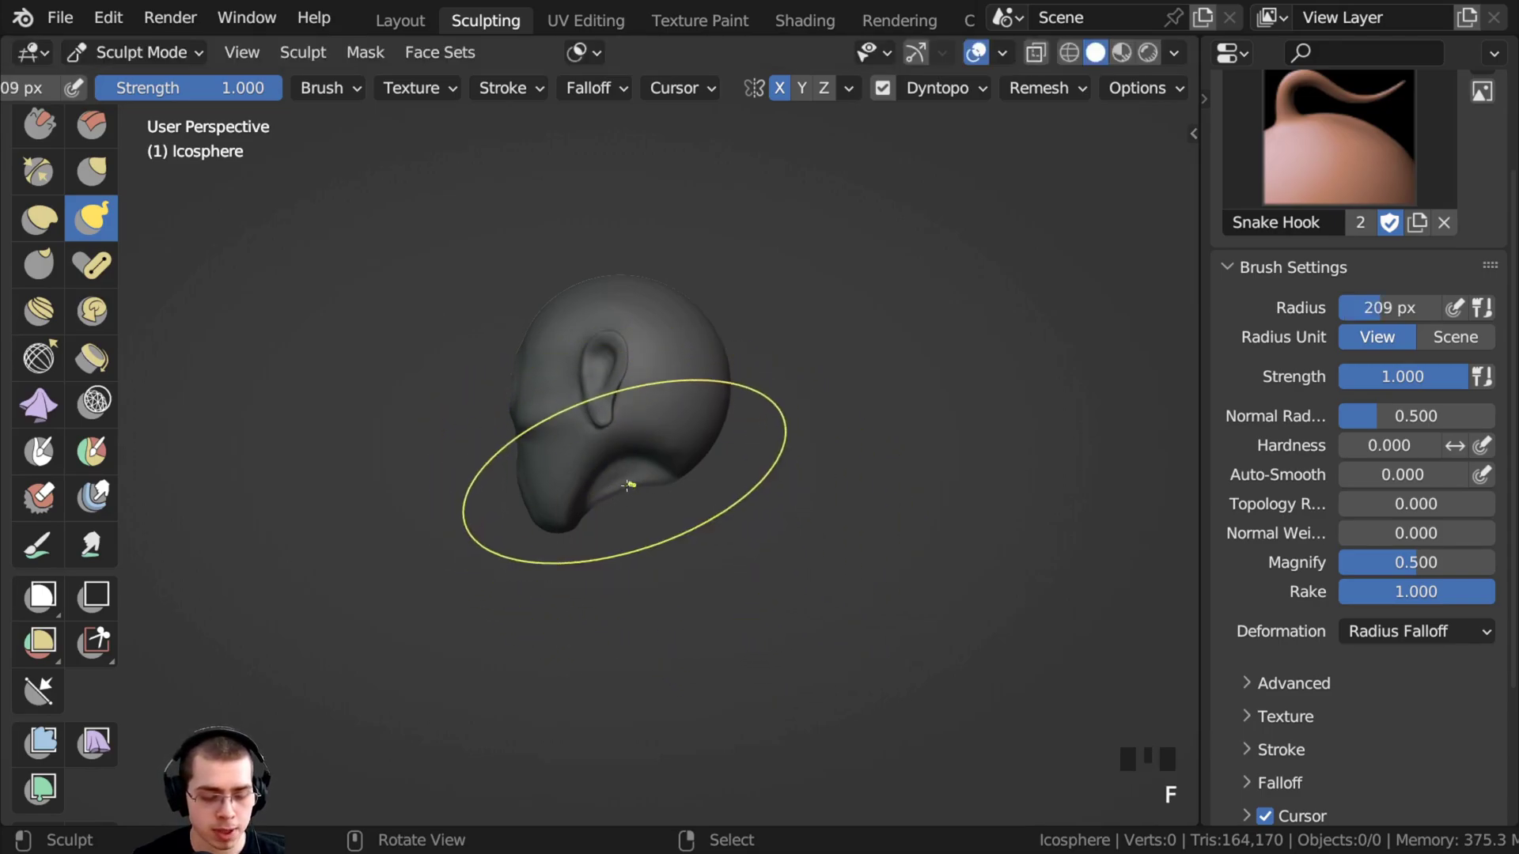
left_click_drag(634, 482, 627, 573)
left_click_drag(629, 510, 634, 537)
middle_click_drag(633, 529, 630, 554)
mouse_move(627, 483)
middle_mouse_down()
mouse_move(621, 506)
mouse_move(630, 450)
middle_mouse_up()
left_click_drag(663, 505, 638, 536)
middle_click_drag(639, 535, 661, 500, "ctrl")
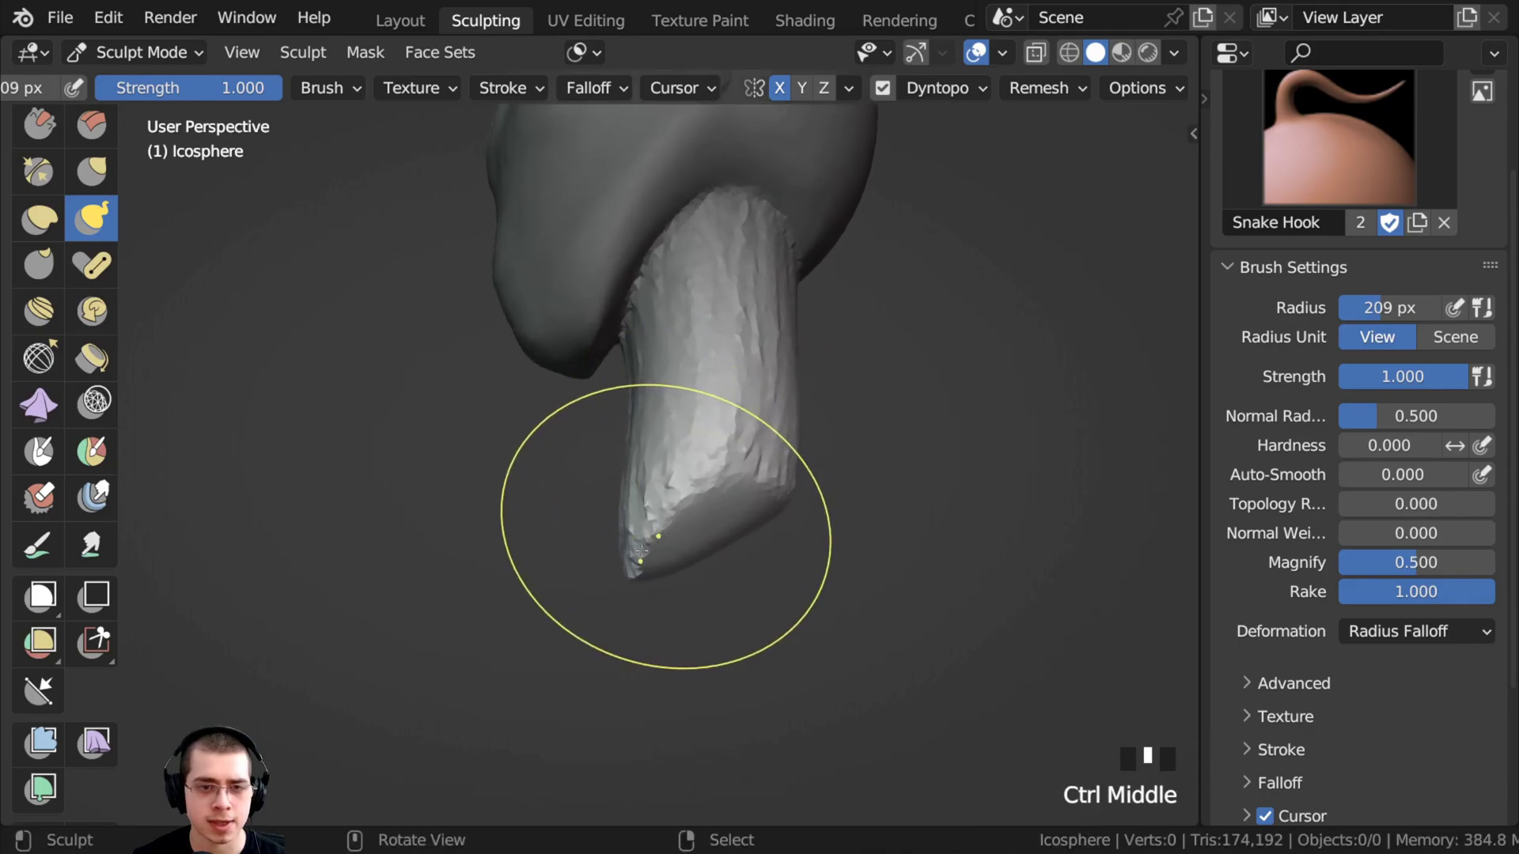
- Extend and flare the neck's lower end with further Snake Hook strokes
mouse_move(764, 497)
left_mouse_down()
mouse_move(871, 487)
mouse_move(823, 479)
mouse_move(744, 530)
left_mouse_up()
middle_click_drag(744, 530, 479, 480)
left_click_drag(479, 480, 475, 502)
mouse_move(475, 503)
middle_mouse_down()
mouse_move(522, 348)
mouse_move(543, 330)
middle_mouse_up()
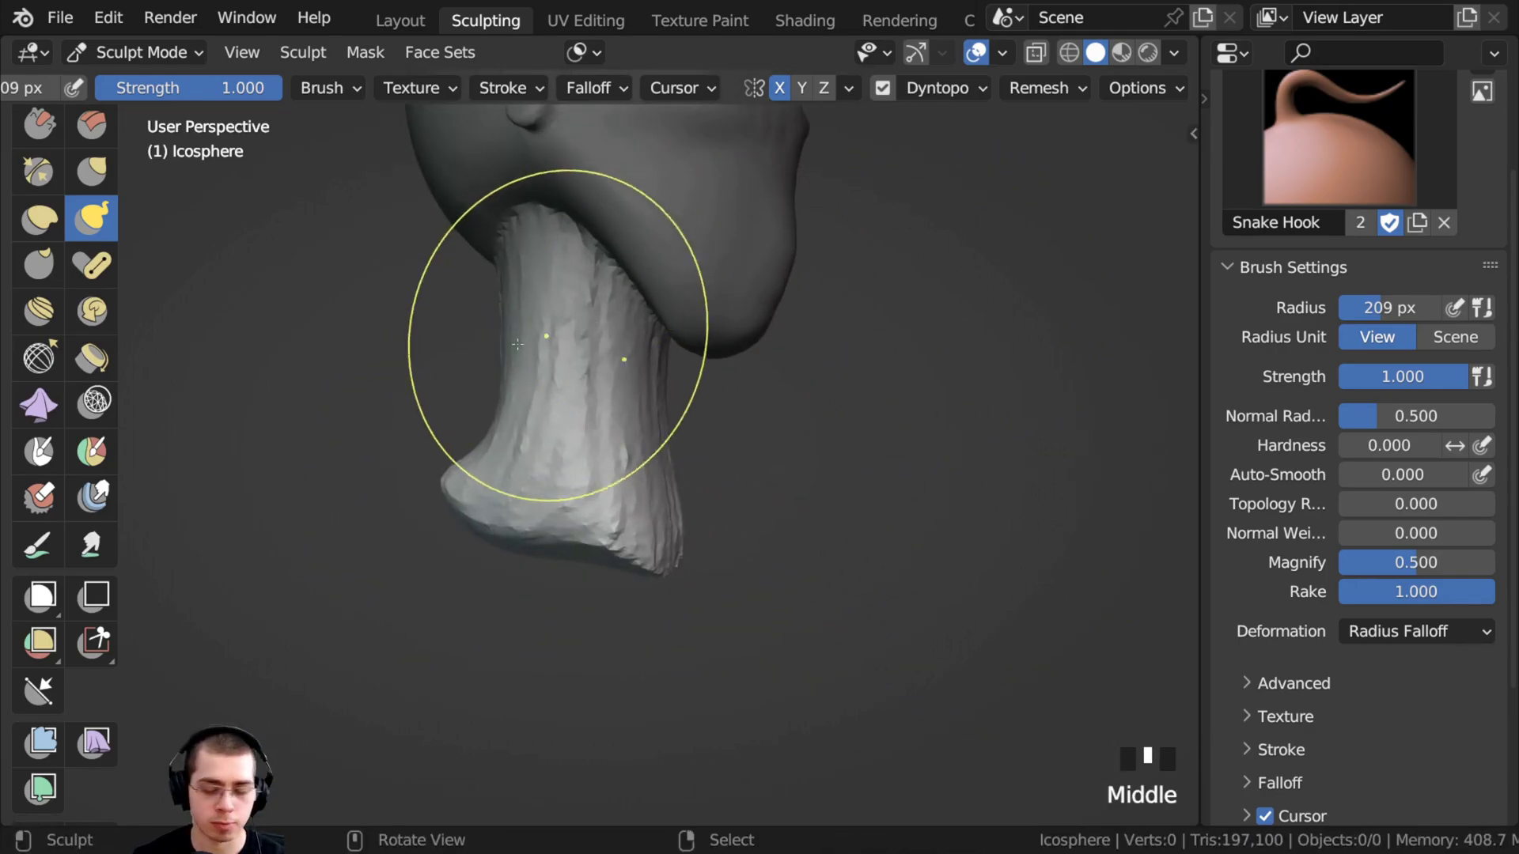
- Clear the mask and sculpt the neck and cheek forms with the 29 px Clay Strips brush
key("alt+m")
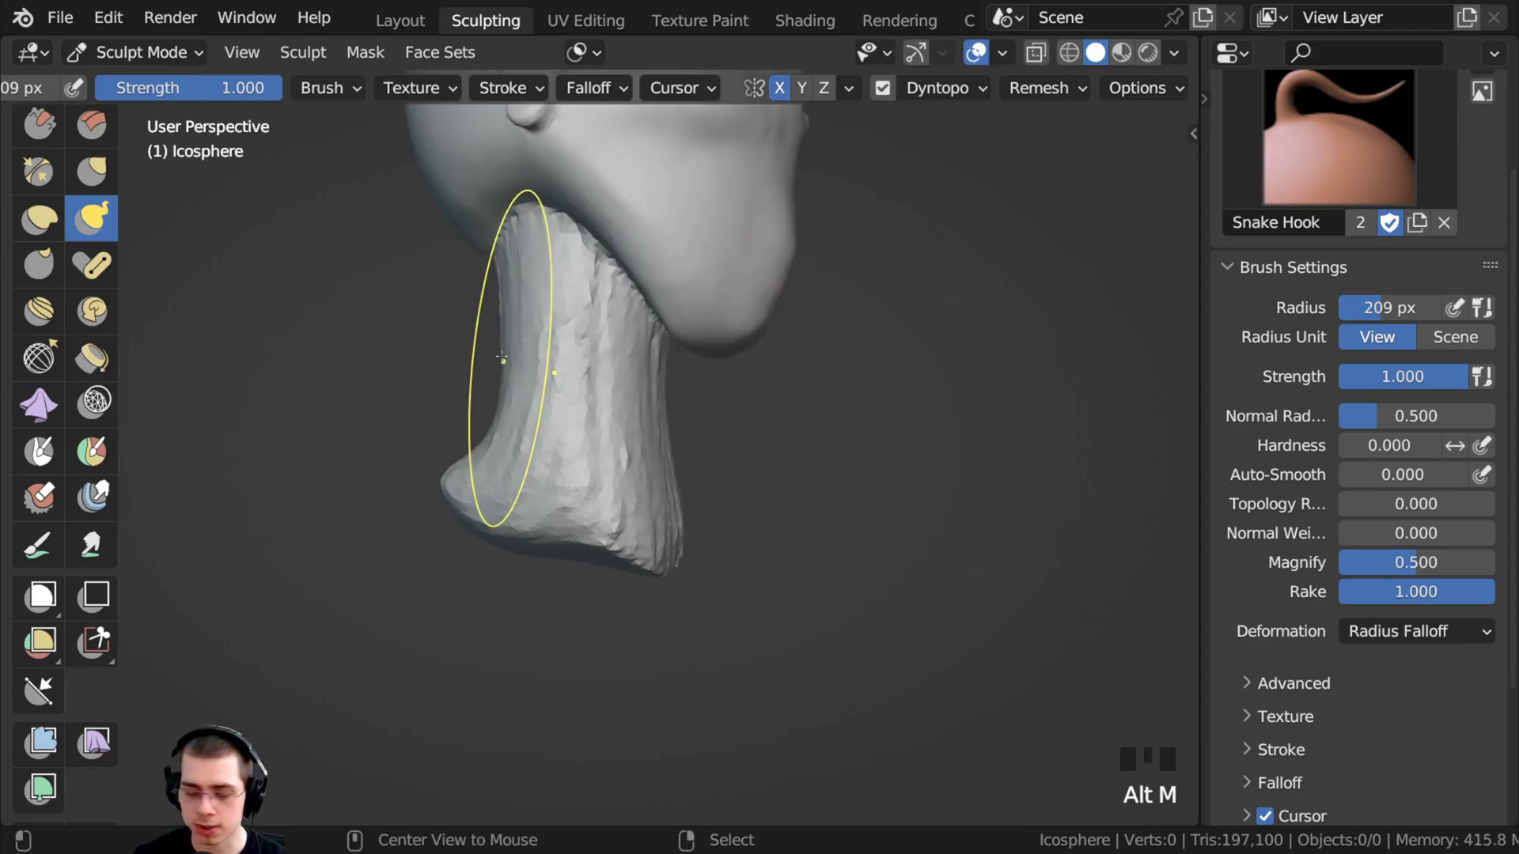
scroll(75, 448, "up", 5)
left_click(92, 181)
mouse_move(506, 253)
middle_mouse_down()
mouse_move(558, 223)
mouse_move(576, 342)
middle_mouse_up()
mouse_move(576, 342)
middle_mouse_down("ctrl")
mouse_move(578, 269)
mouse_move(602, 226)
middle_mouse_up("ctrl")
left_click(531, 246)
left_click(531, 246)
left_click(531, 246)
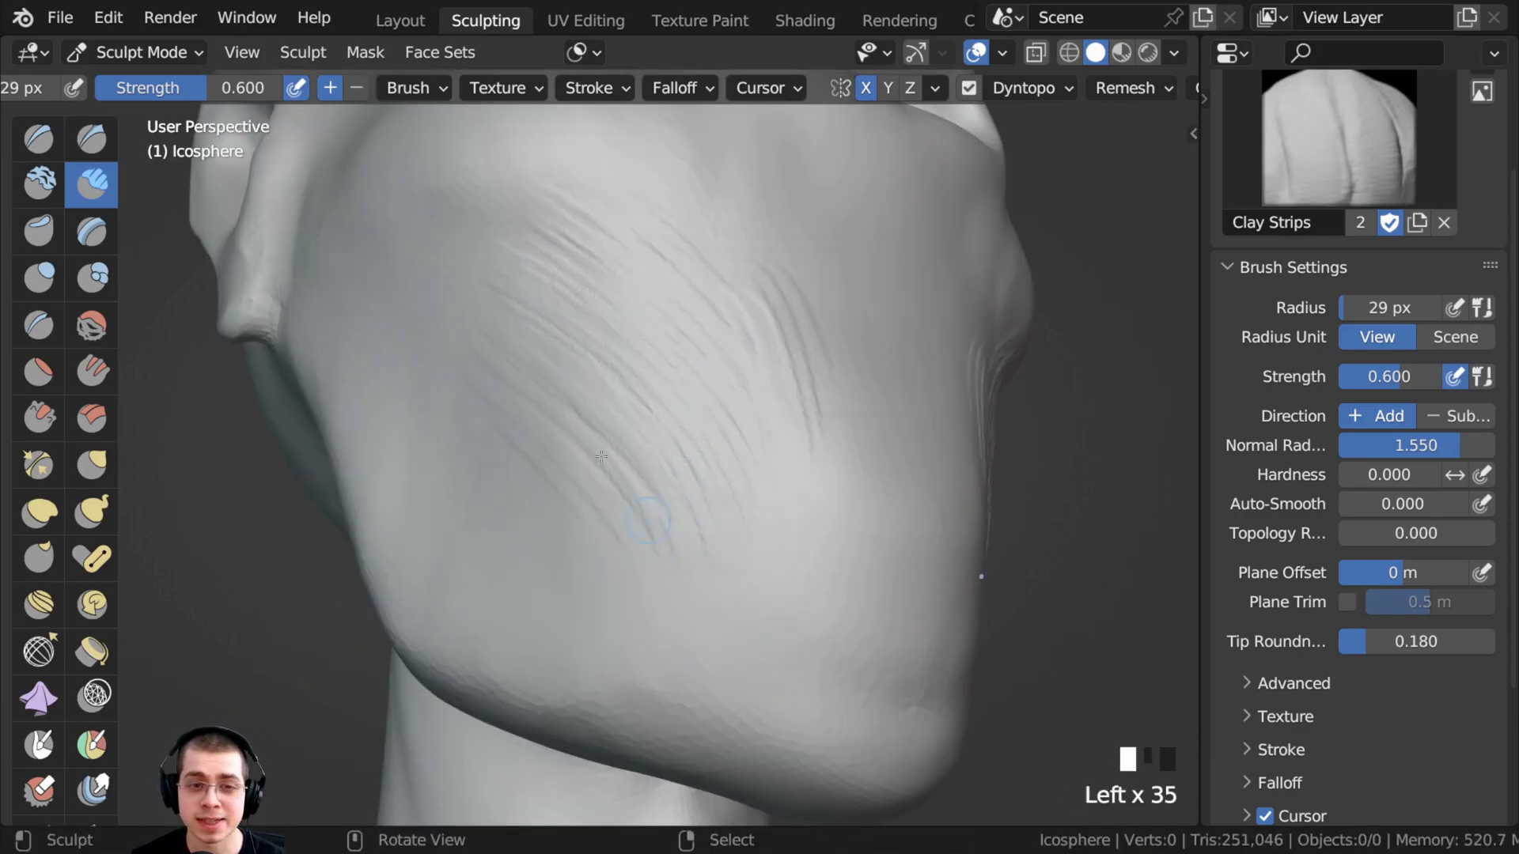
middle_click_drag(763, 389, 663, 372, "ctrl")
left_click(717, 346)
left_click(717, 346)
left_click(717, 347)
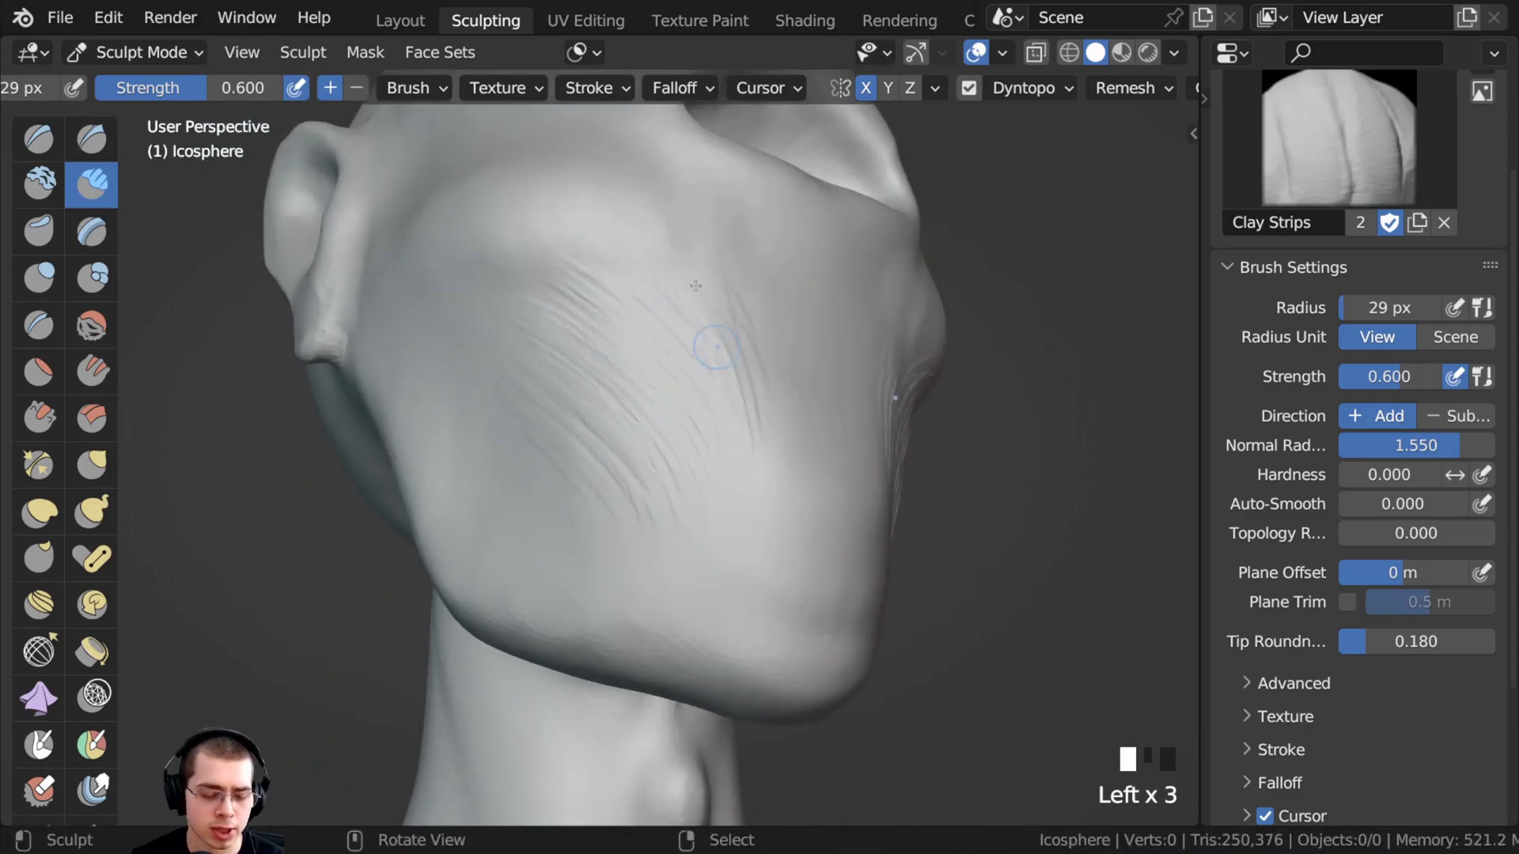
- Build up muscle-like strands across the cheek with the 29 px Clay Strips brush
mouse_move(591, 234)
middle_mouse_down("ctrl")
mouse_move(646, 265)
mouse_move(559, 212)
middle_mouse_up("ctrl")
left_click_drag(563, 204, 593, 255)
left_click_drag(546, 207, 576, 258)
mouse_move(526, 202)
left_mouse_down()
mouse_move(557, 255)
mouse_move(543, 258)
left_mouse_up()
left_click_drag(493, 222, 529, 270)
mouse_move(480, 237)
left_mouse_down()
mouse_move(514, 281)
mouse_move(498, 290)
mouse_move(491, 391)
left_mouse_up()
mouse_move(440, 353)
left_mouse_down()
mouse_move(479, 464)
mouse_move(558, 506)
left_mouse_up()
left_click_drag(518, 424, 593, 518)
left_click_drag(530, 459, 583, 530)
mouse_move(590, 372)
middle_mouse_down("ctrl")
mouse_move(633, 448)
mouse_move(601, 475)
middle_mouse_up("ctrl")
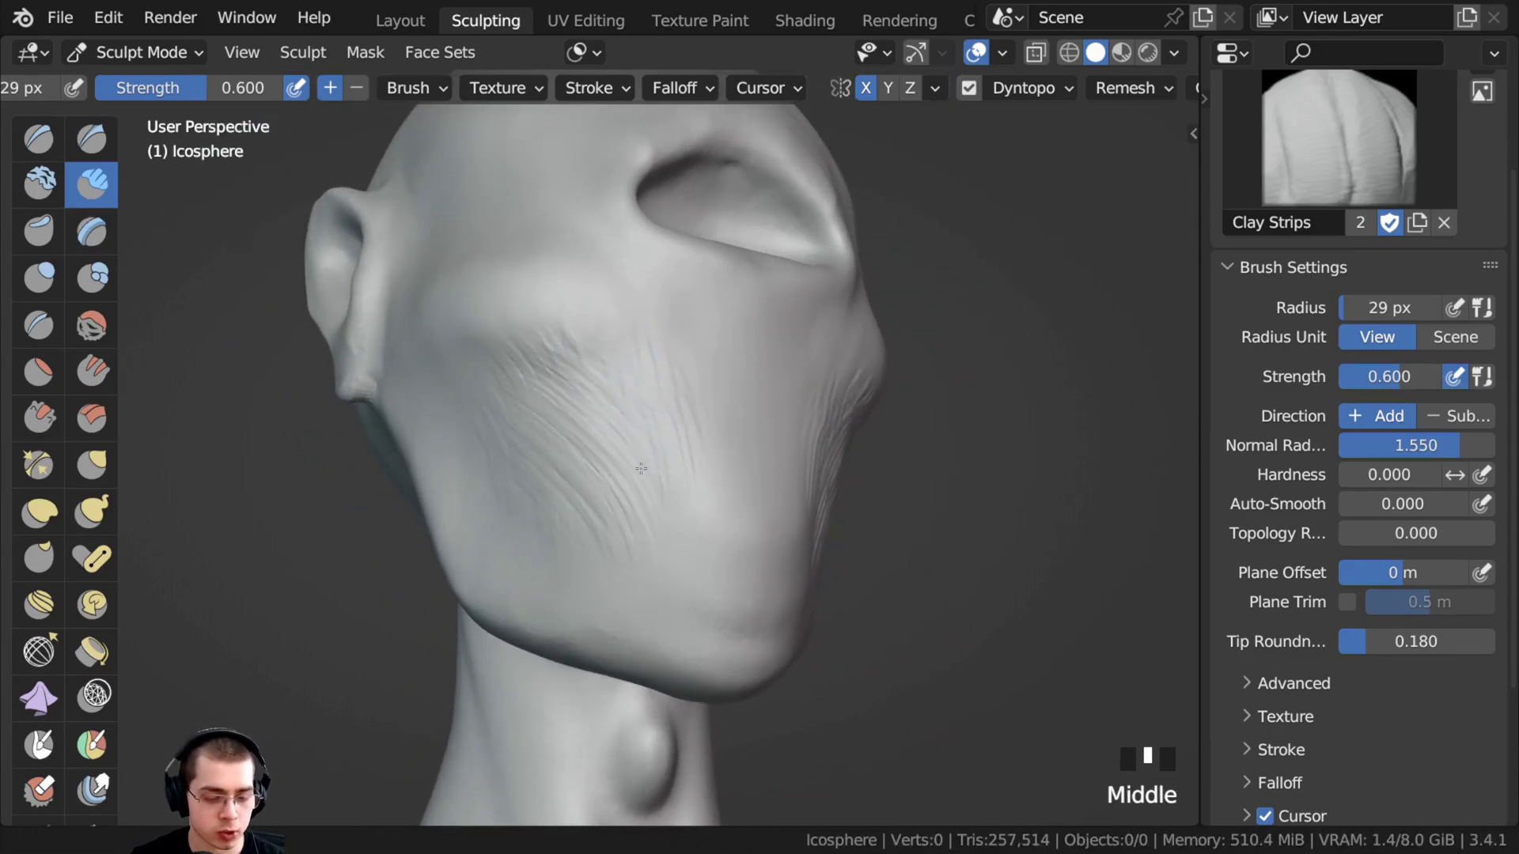
- Smooth the clay strokes across the cheek until their ridges blend into the surface
scroll(639, 463, "down", 1)
mouse_move(641, 463)
left_mouse_down("shift")
mouse_move(631, 340)
mouse_move(678, 507)
left_mouse_up("shift")
left_click_drag(677, 506, 625, 349, "shift")
left_click_drag(625, 348, 638, 420, "shift")
left_click_drag(579, 330, 660, 535, "shift")
mouse_move(631, 450)
left_mouse_down("shift")
mouse_move(546, 348)
mouse_move(617, 522)
left_mouse_up("shift")
left_click_drag(602, 498, 551, 393, "shift")
left_click_drag(550, 392, 595, 543, "shift")
left_click(518, 443, "shift")
left_click(497, 434, "shift")
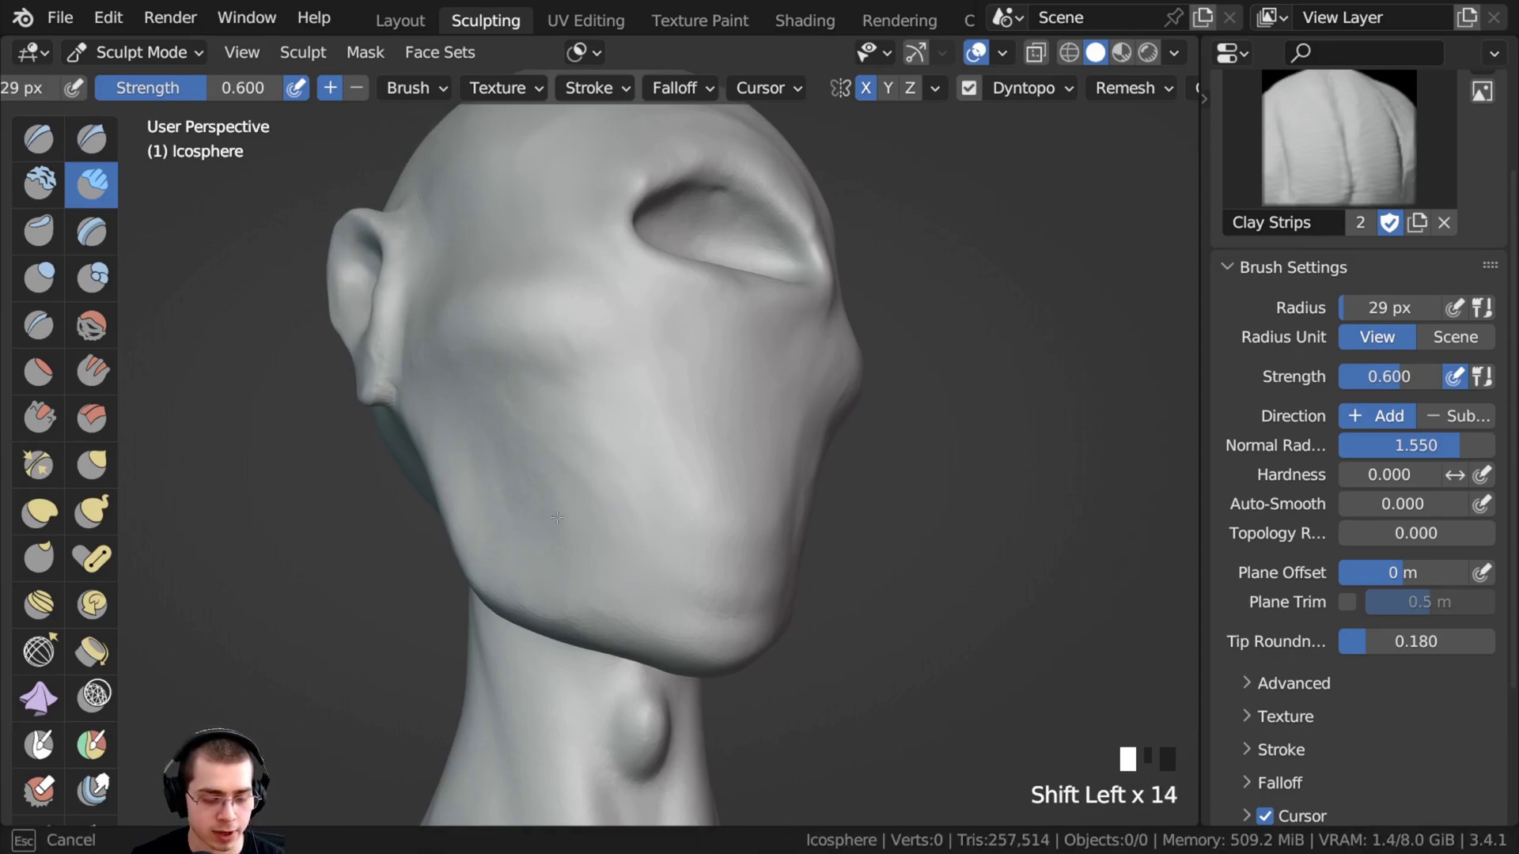
- Paint five thin curved mask stripes on the cheek with the Mask brush at a 9 px radius and invert the mask
scroll(56, 698, "down", 5)
left_click(38, 421)
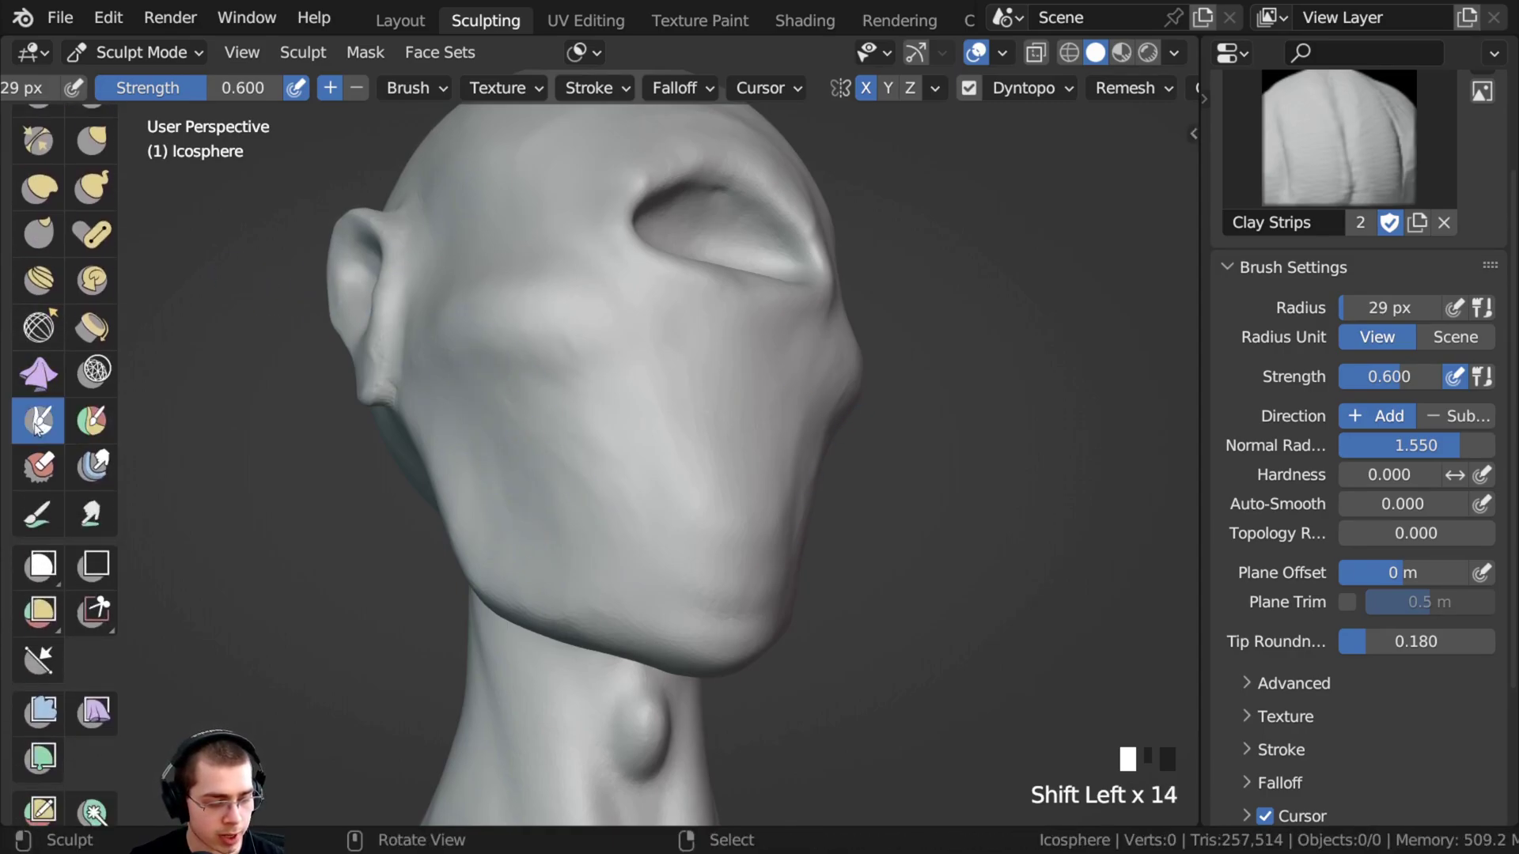
middle_click_drag(554, 399, 609, 412)
mouse_move(620, 474)
middle_mouse_down("ctrl")
mouse_move(620, 404)
mouse_move(537, 400)
middle_mouse_up("ctrl")
key("f")
left_click(616, 408)
middle_click_drag(546, 396, 550, 368, "ctrl")
left_click_drag(563, 310, 595, 361)
left_click_drag(571, 336, 647, 421)
left_click_drag(605, 372, 643, 443)
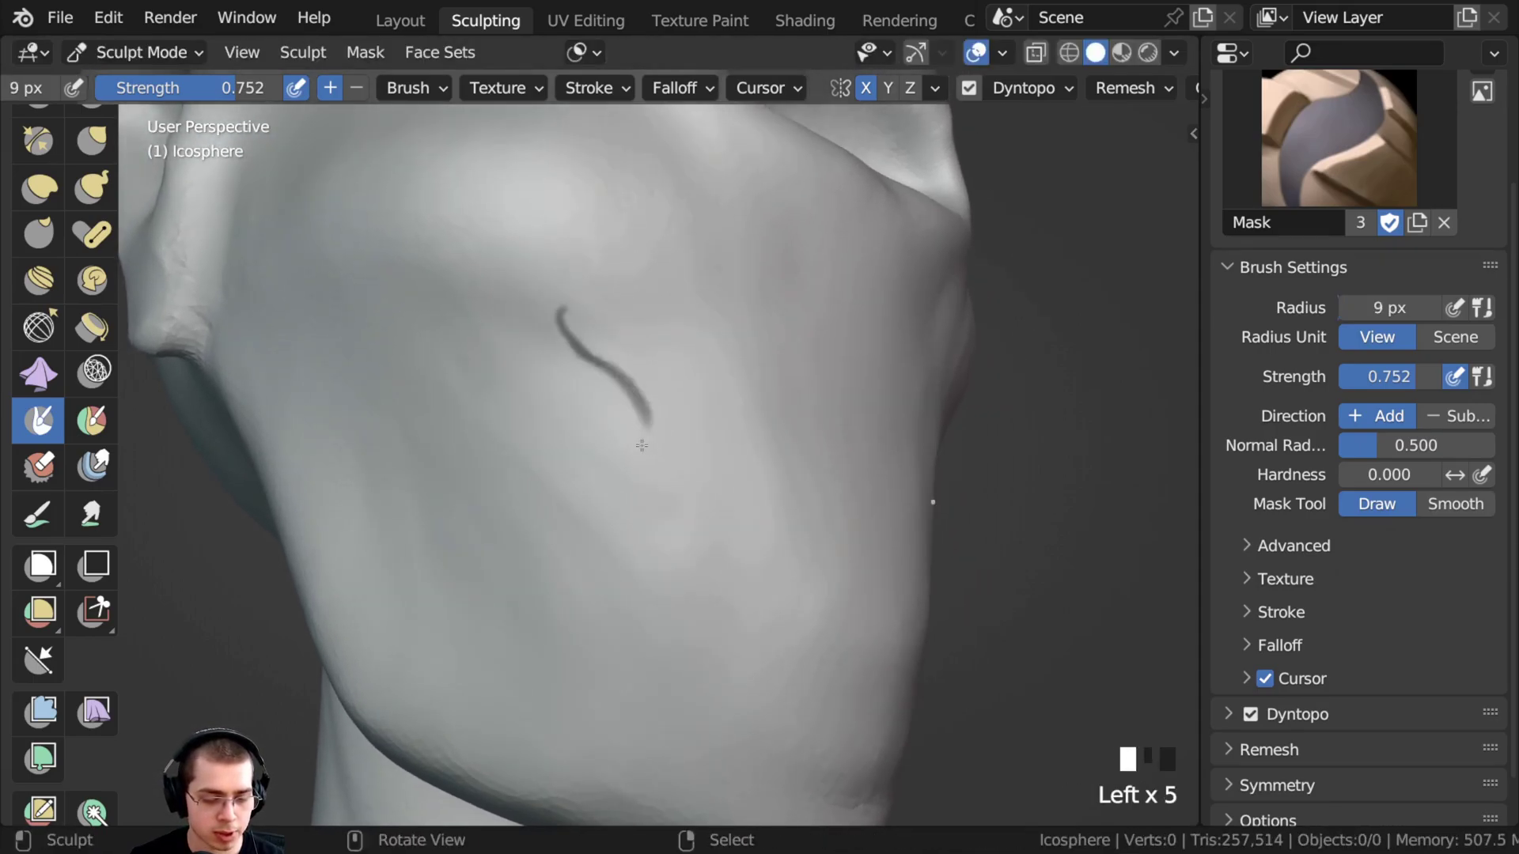
middle_click_drag(640, 443, 641, 463, "ctrl")
left_click_drag(614, 380, 645, 467)
left_click_drag(622, 386, 646, 452)
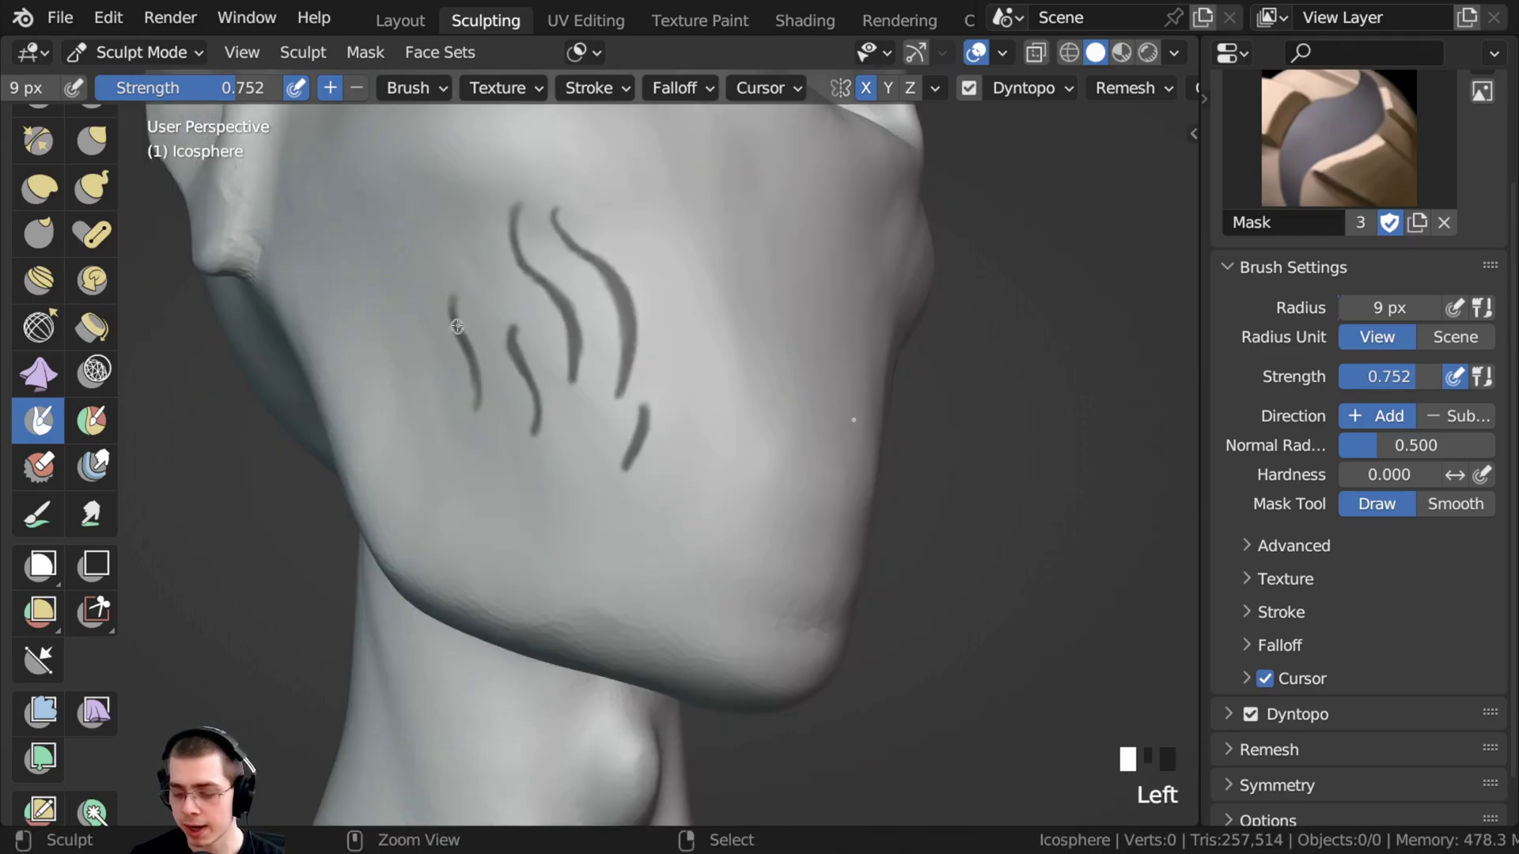
key("ctrl+i")
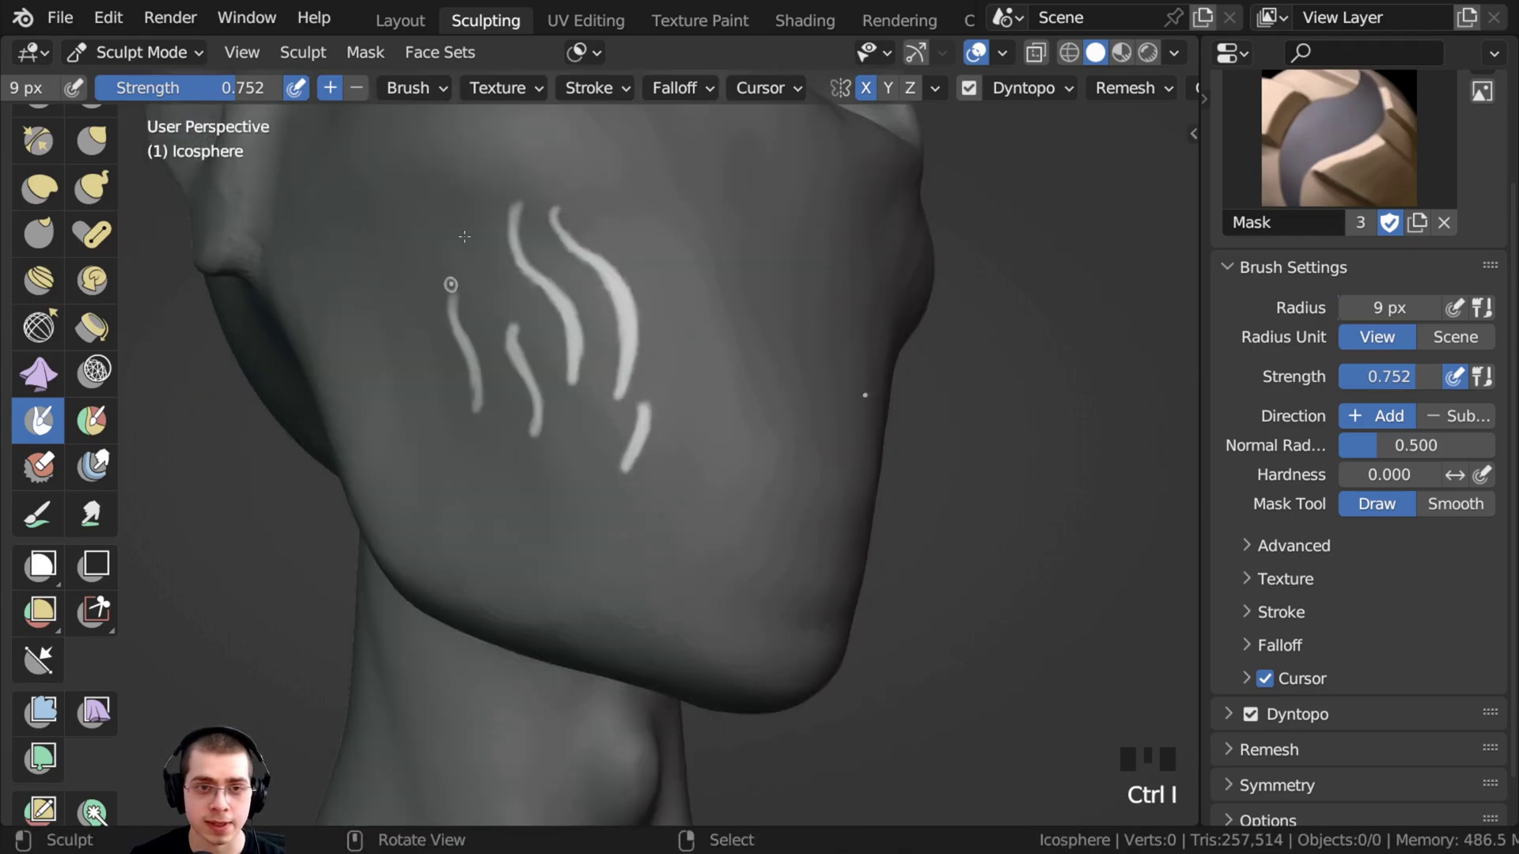
- Try raising the unmasked cheek stripes with the 62 px Inflate brush and undo it
scroll(64, 205, "up", 6)
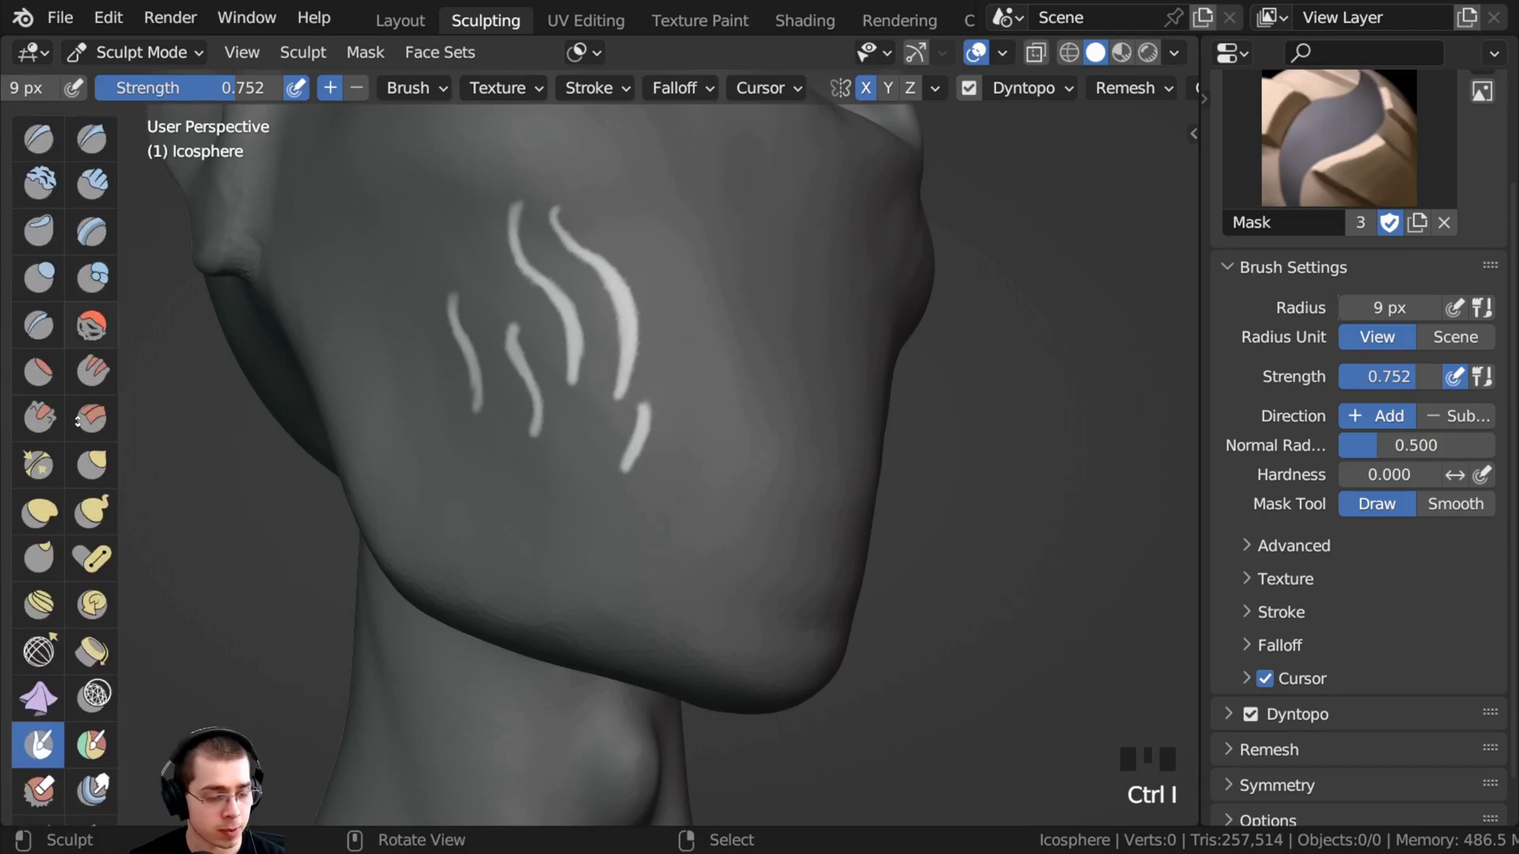
left_click(36, 282)
middle_click_drag(543, 250, 562, 295, "ctrl")
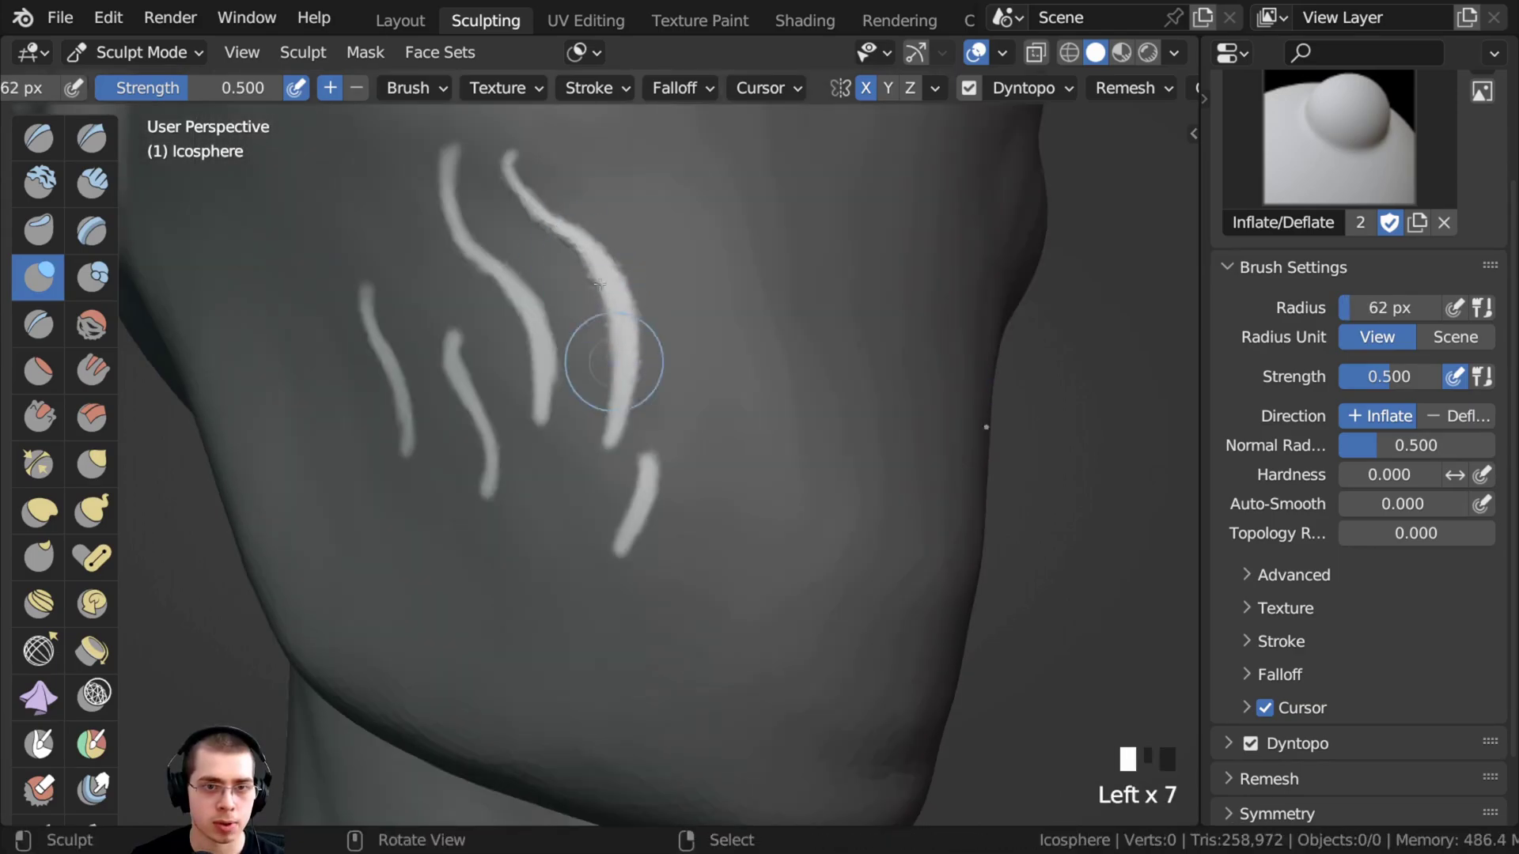
left_click_drag(600, 284, 621, 372)
mouse_move(599, 269)
left_mouse_down()
mouse_move(625, 360)
mouse_move(617, 431)
left_mouse_up()
mouse_move(622, 387)
left_mouse_down()
mouse_move(614, 463)
mouse_move(649, 485)
left_mouse_up()
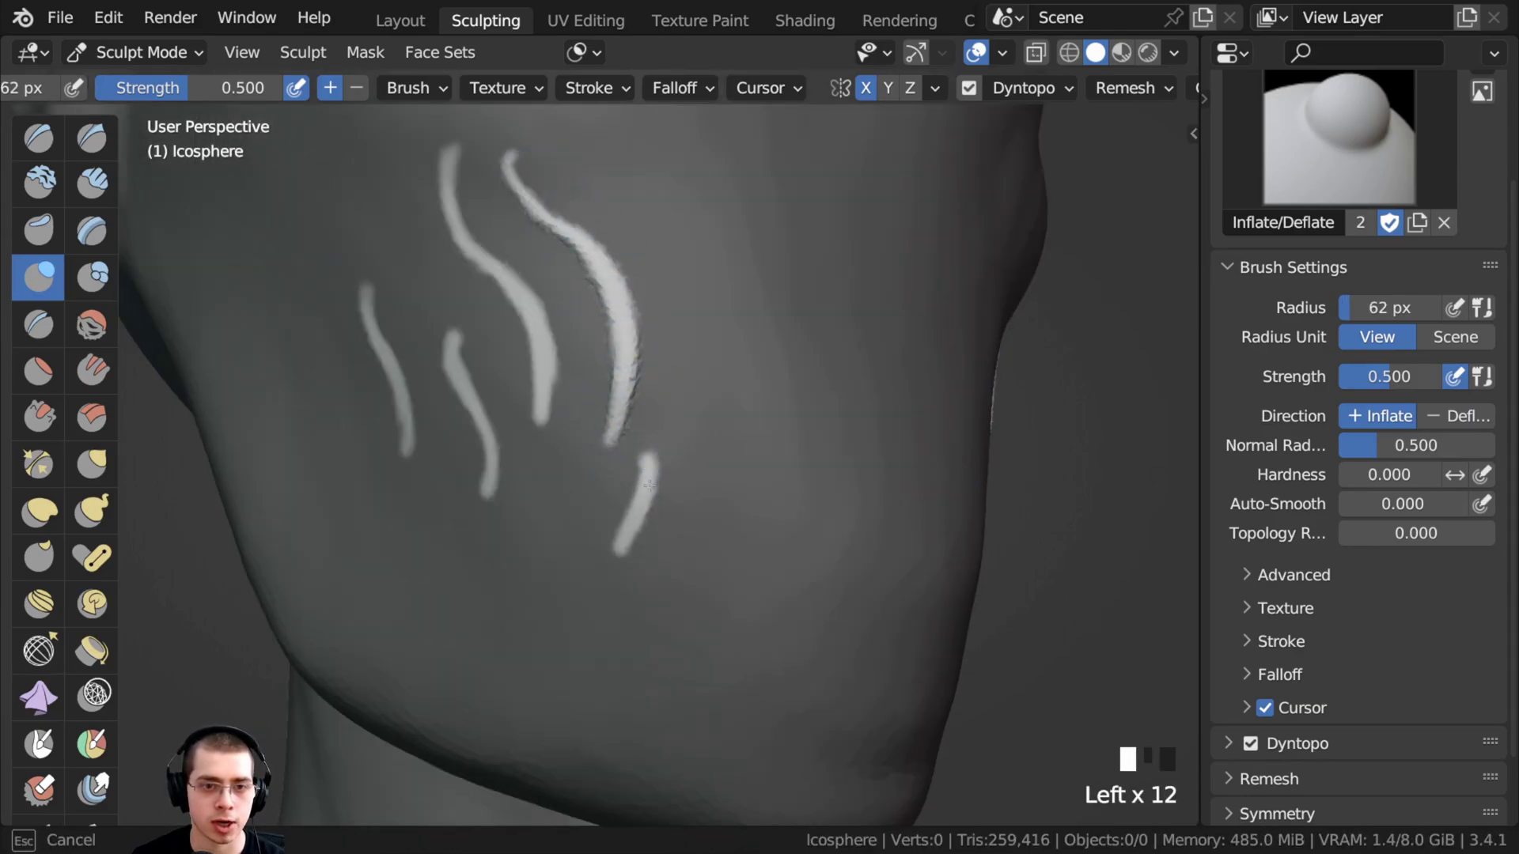
key("ctrl+z")
- Raise the unmasked cheek stripes into ridges with the 29 px Clay Strips brush
left_click(92, 182)
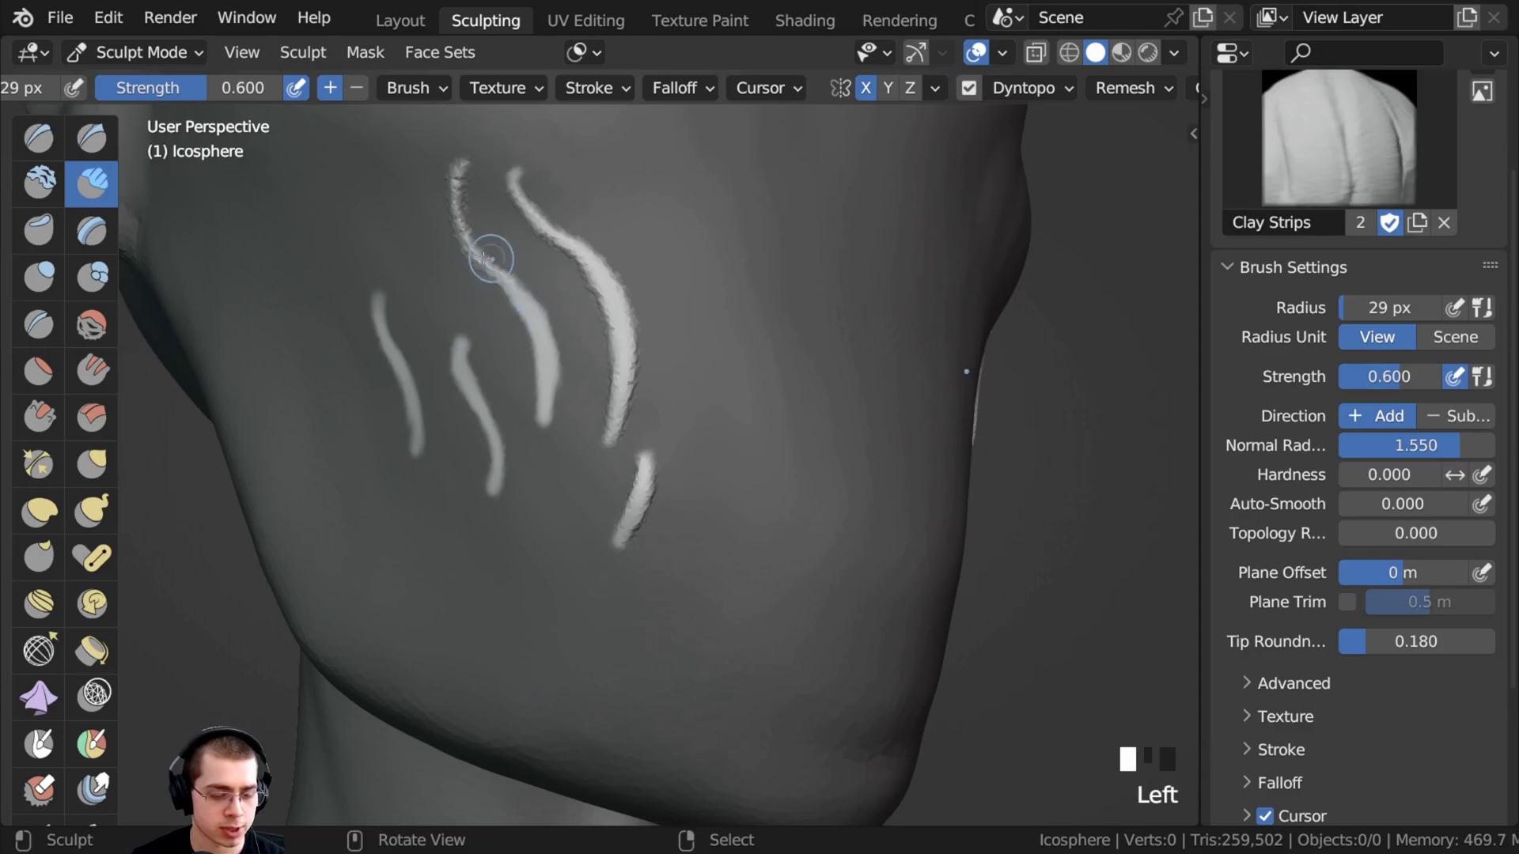
middle_click_drag(519, 292, 500, 276, "ctrl")
left_click_drag(483, 229, 529, 325)
mouse_move(500, 261)
left_mouse_down()
mouse_move(536, 363)
mouse_move(535, 348)
left_mouse_up()
left_click_drag(523, 308, 532, 388)
left_click_drag(532, 340, 526, 417)
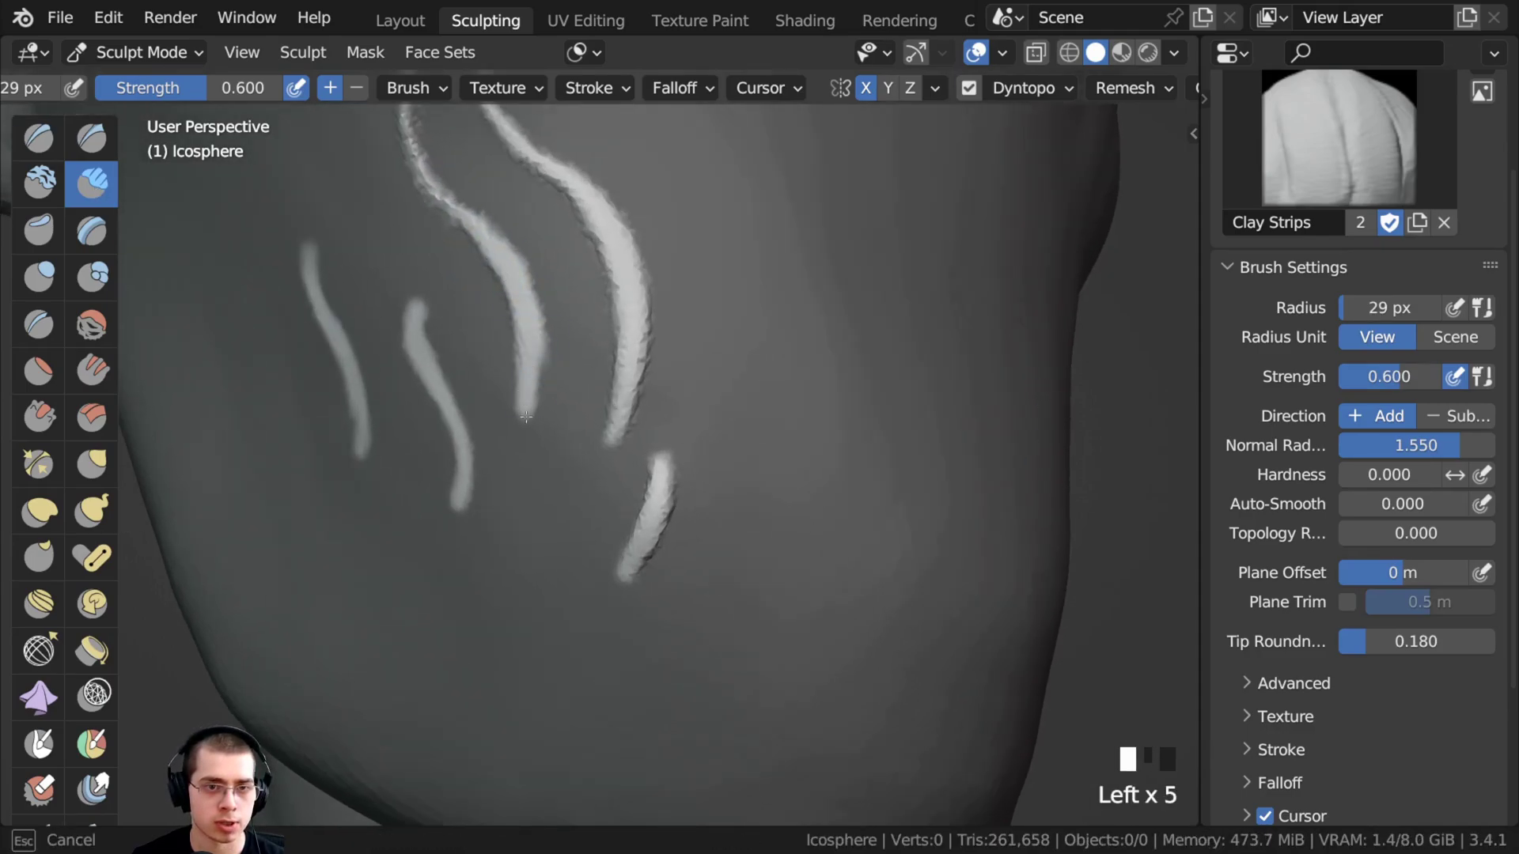
left_click_drag(519, 300, 427, 197)
middle_click_drag(427, 197, 538, 419, "shift")
left_click_drag(498, 310, 546, 411)
middle_click_drag(546, 412, 546, 431, "ctrl")
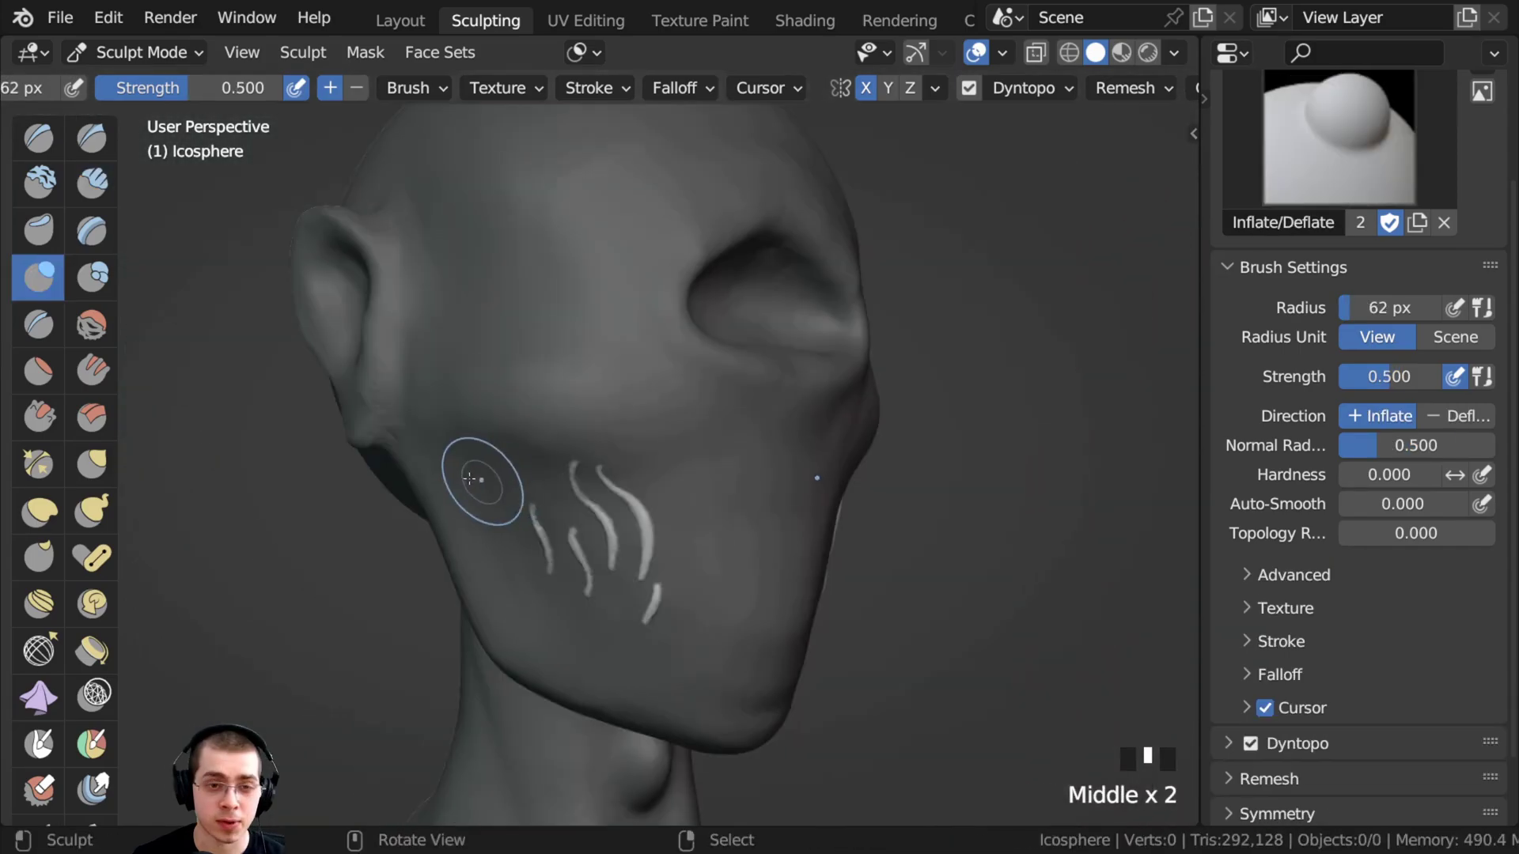
- Clear the mask from the whole head
mouse_move(478, 482)
middle_mouse_down()
mouse_move(424, 464)
mouse_move(474, 484)
mouse_move(518, 474)
mouse_move(407, 487)
middle_mouse_up()
key("alt+m")
middle_click_drag(601, 477, 624, 389)
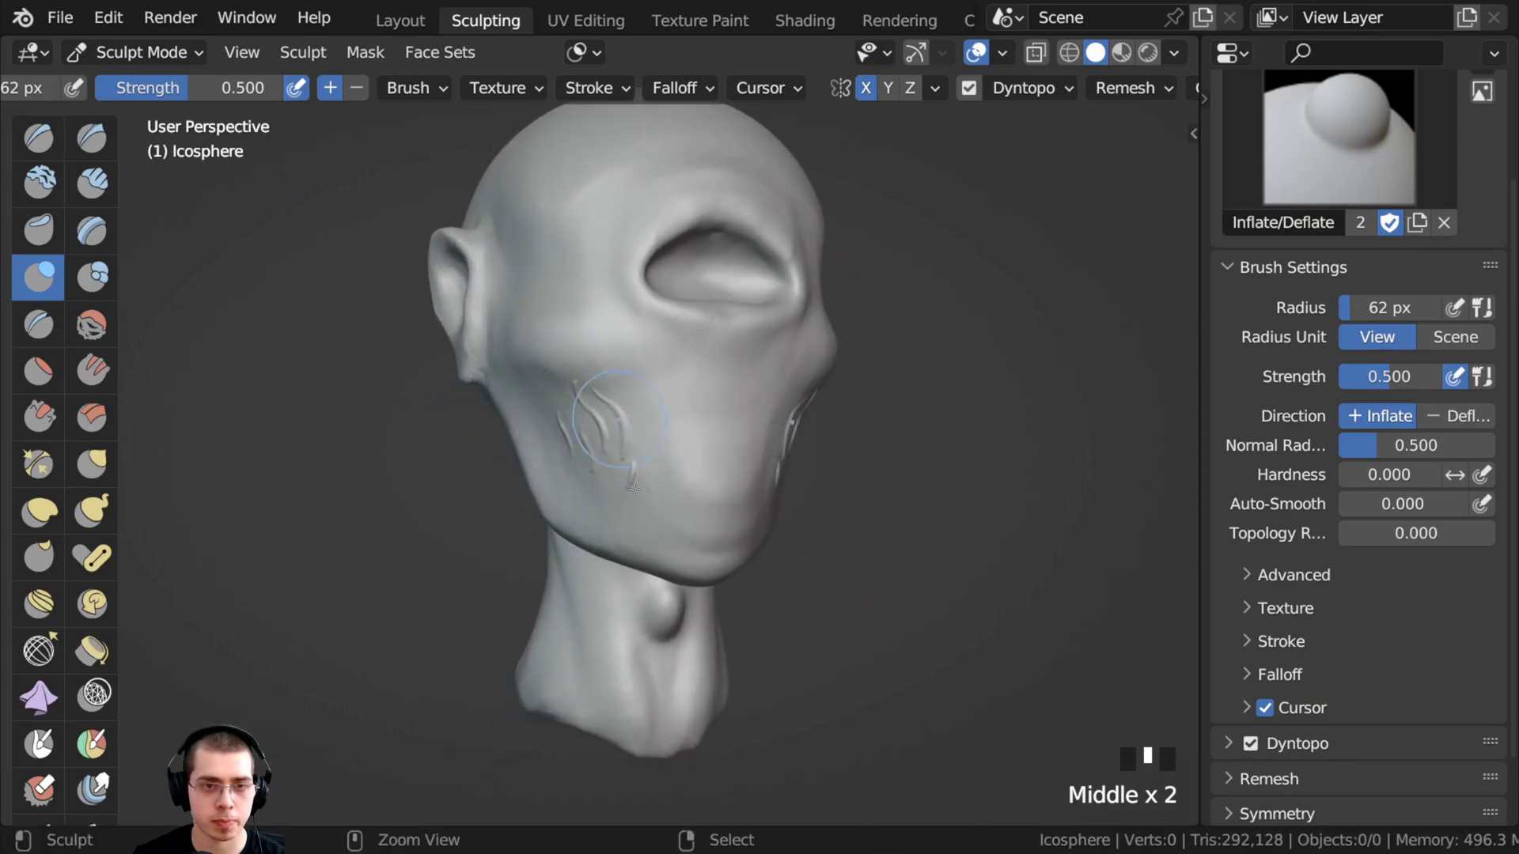
- Expand a mask from the base of the neck, leaving only the lower neck unmasked
middle_click_drag(634, 490, 634, 538, "ctrl")
middle_click_drag(634, 538, 589, 507)
middle_click_drag(590, 507, 506, 474)
middle_click_drag(607, 626, 595, 474, "ctrl")
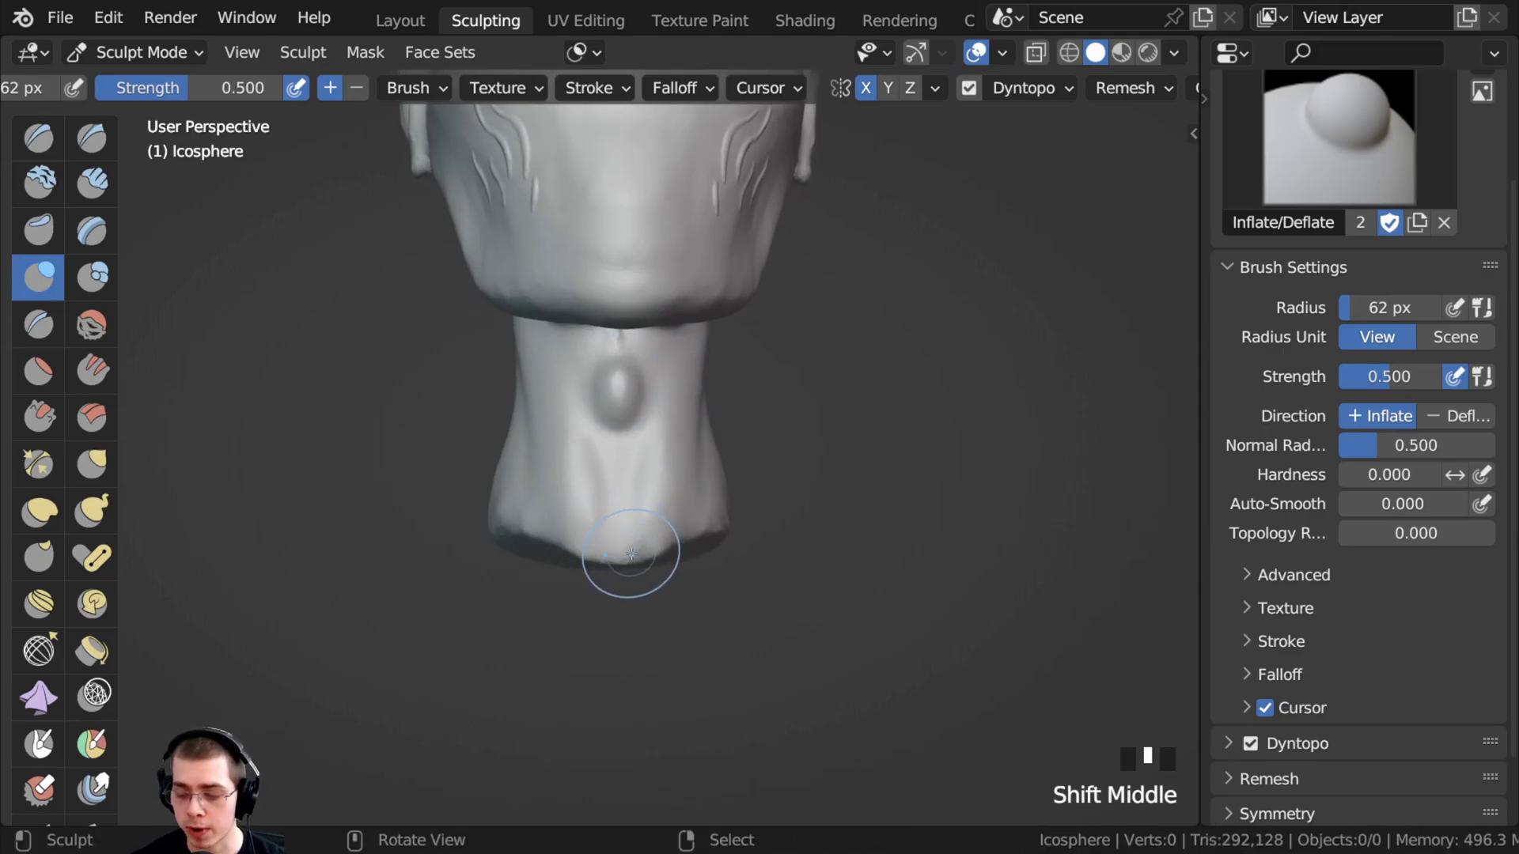
middle_click_drag(633, 559, 553, 534)
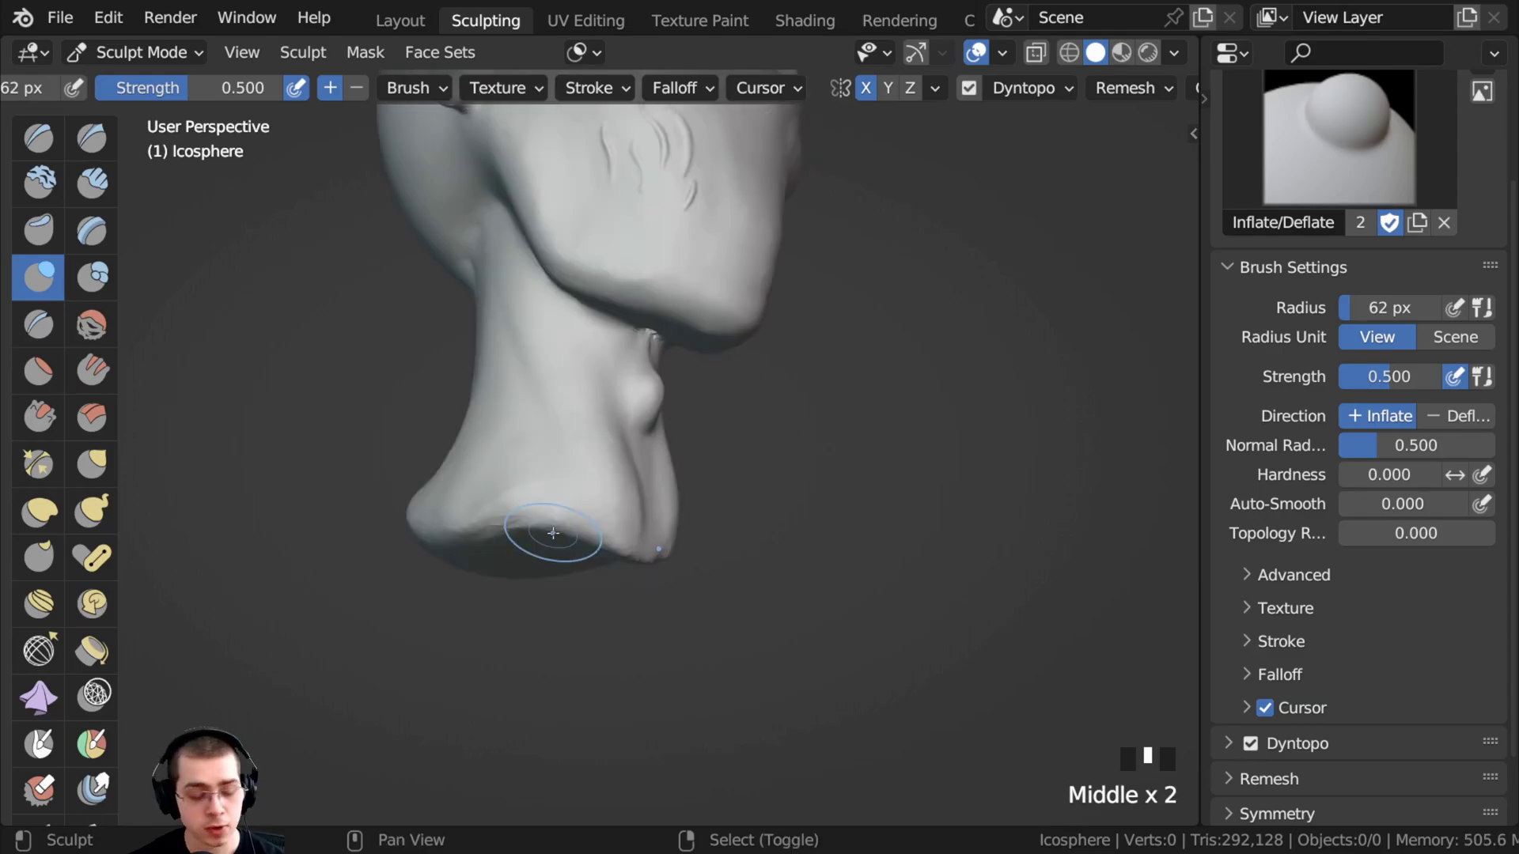
key("shift+a")
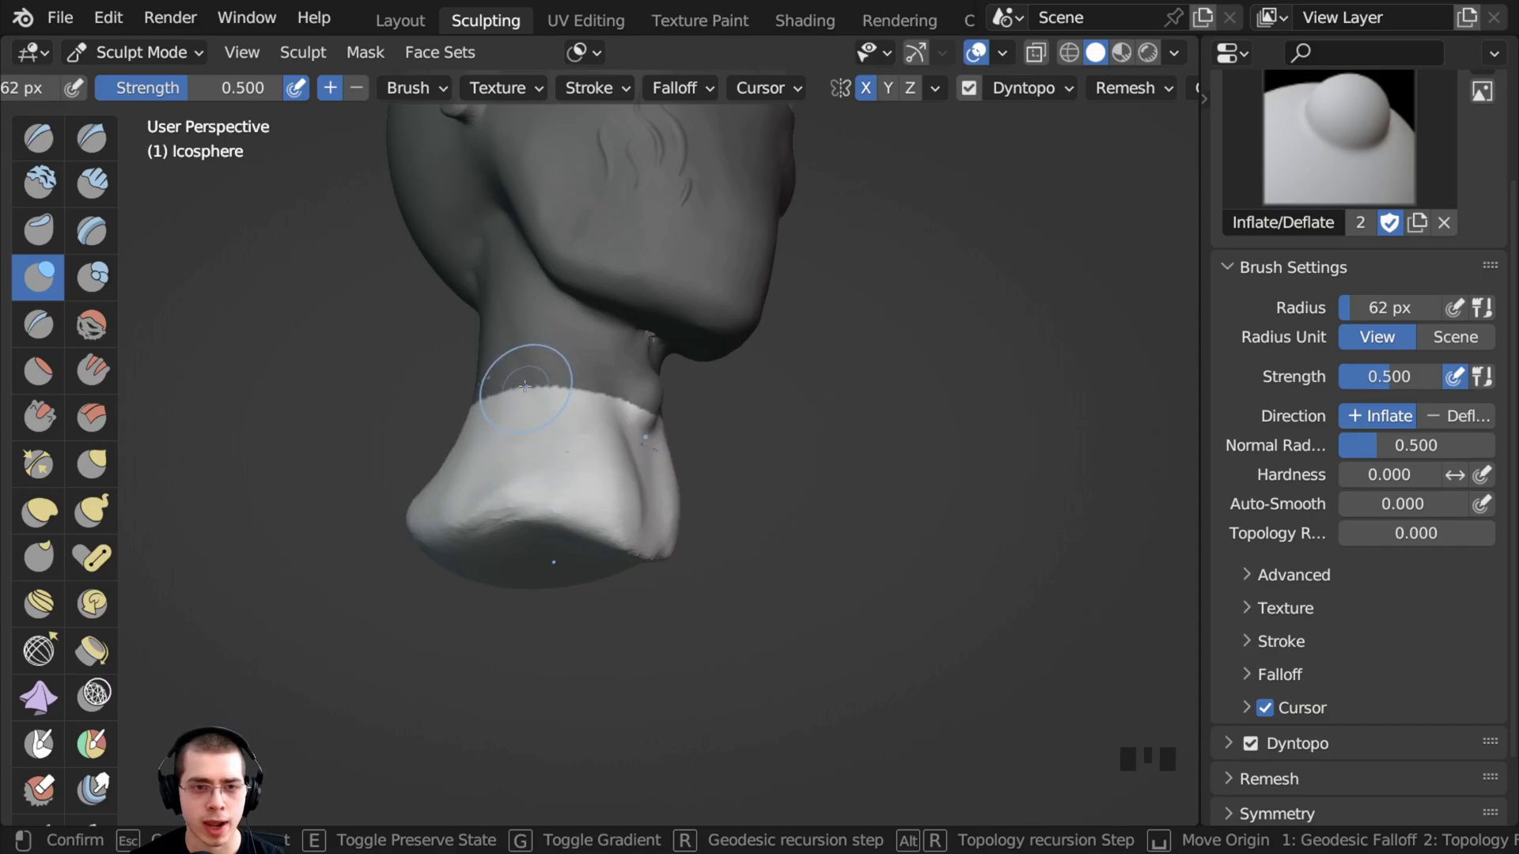
left_click(527, 426)
- Even out the jagged mask edge around the lower neck with the 9 px Mask brush
middle_click_drag(773, 722, 752, 712)
scroll(46, 396, "down", 5)
left_click(41, 450)
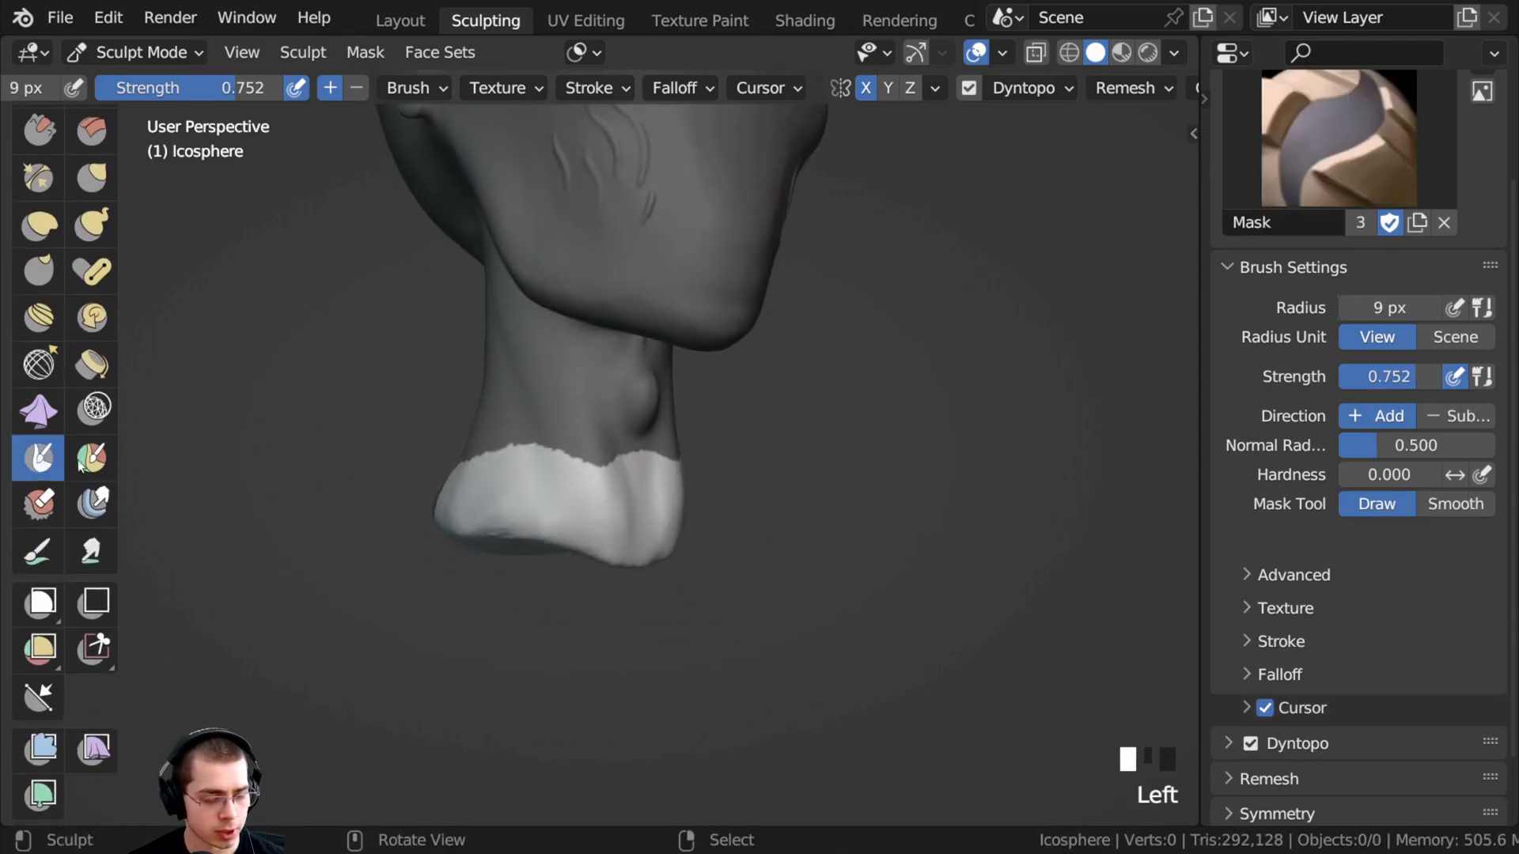
middle_click_drag(501, 474, 499, 412, "ctrl")
left_click_drag(506, 447, 546, 459)
left_click_drag(554, 463, 613, 484)
left_click_drag(602, 480, 613, 485)
left_click_drag(609, 479, 621, 483)
left_click_drag(617, 480, 629, 479)
left_click_drag(622, 481, 632, 476)
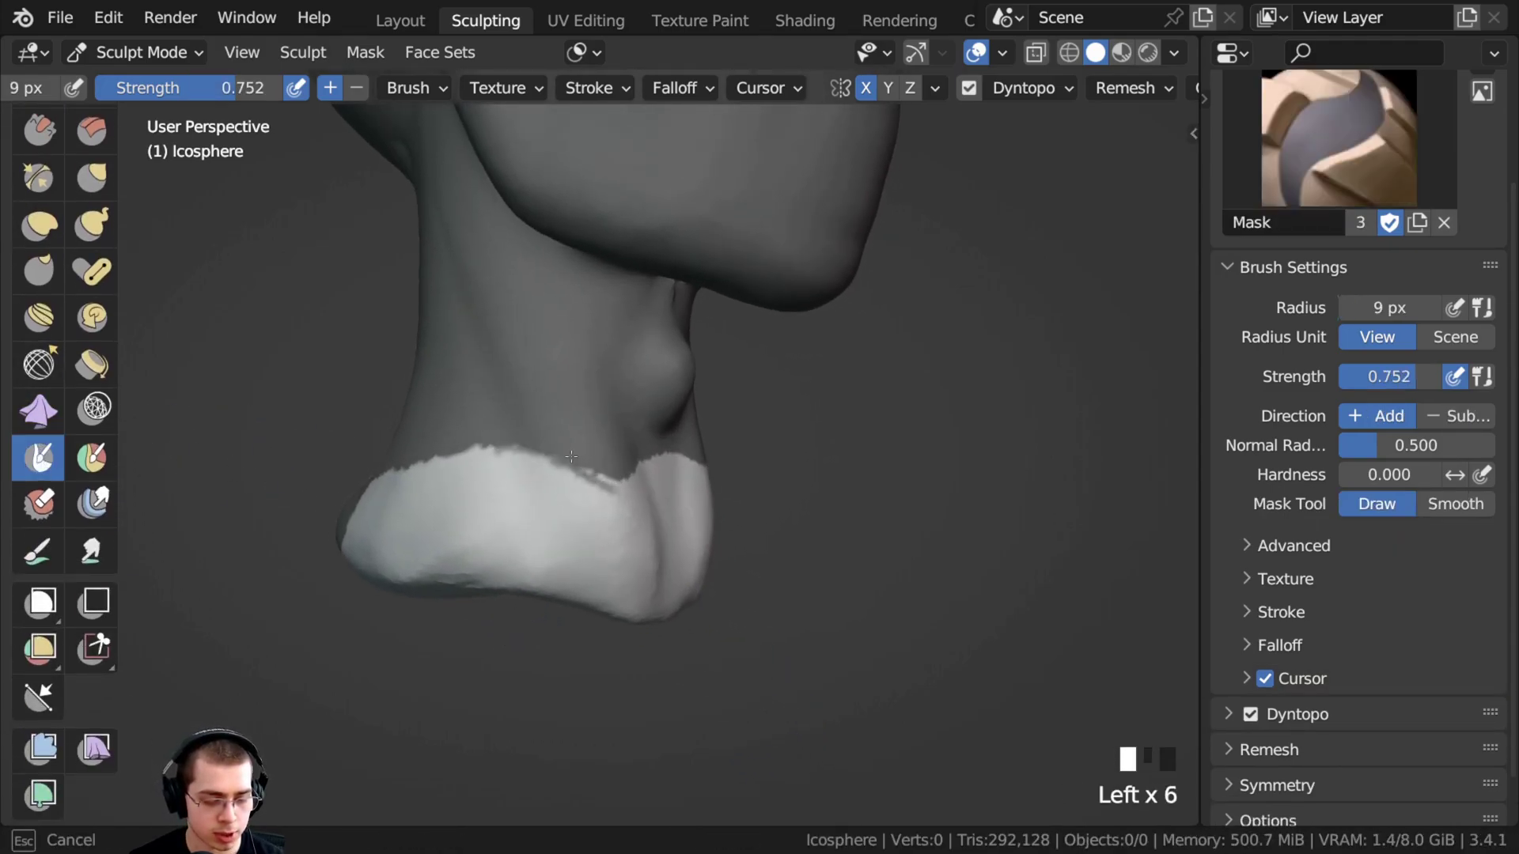
middle_click_drag(633, 478, 530, 471)
left_click_drag(578, 469, 591, 461)
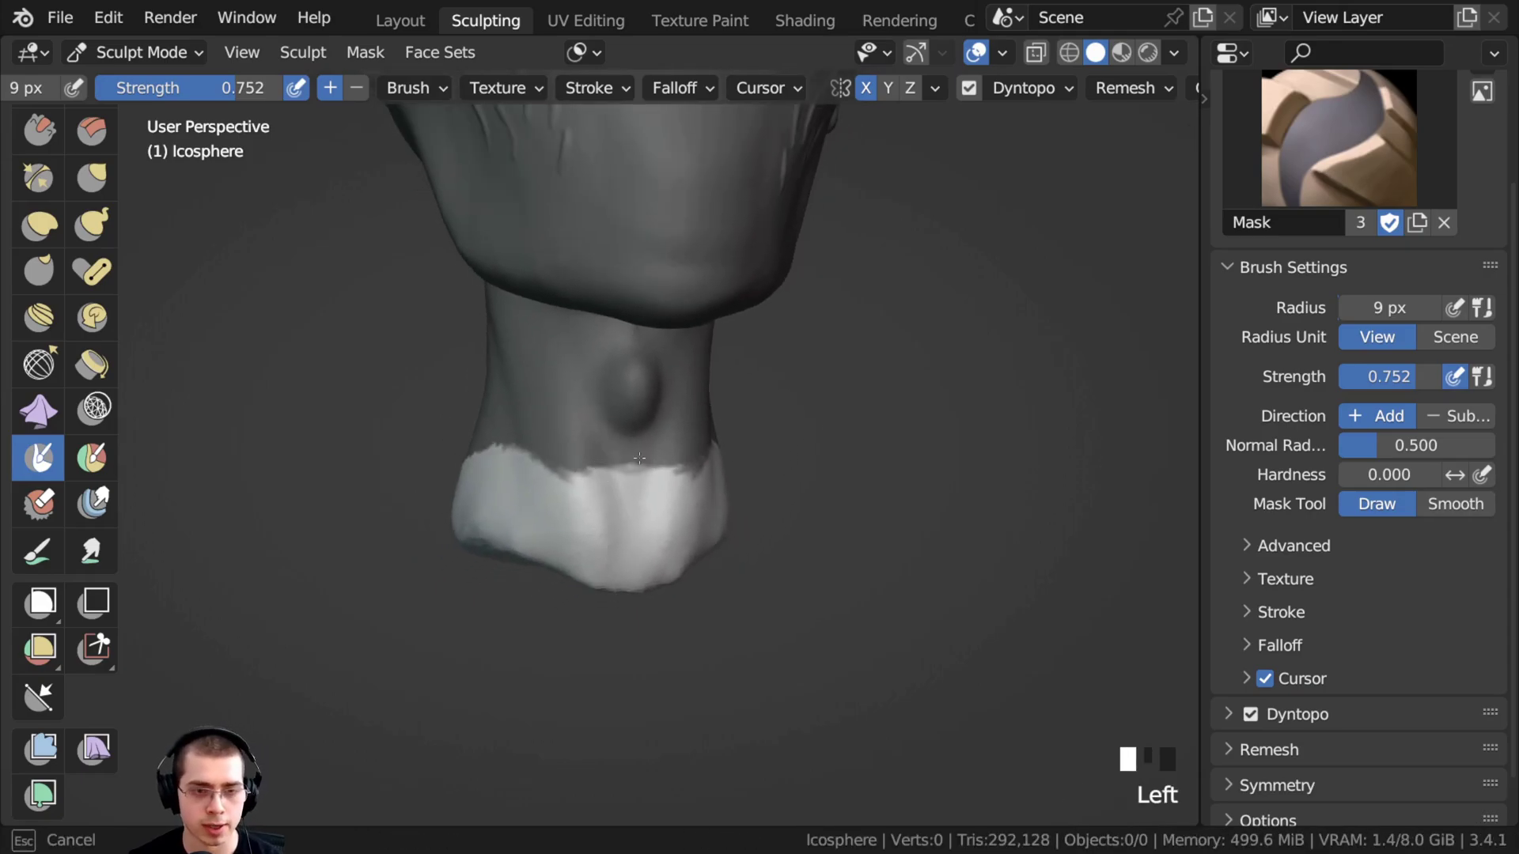
- Invert the neck mask and invert it back again
middle_click_drag(639, 458, 584, 404)
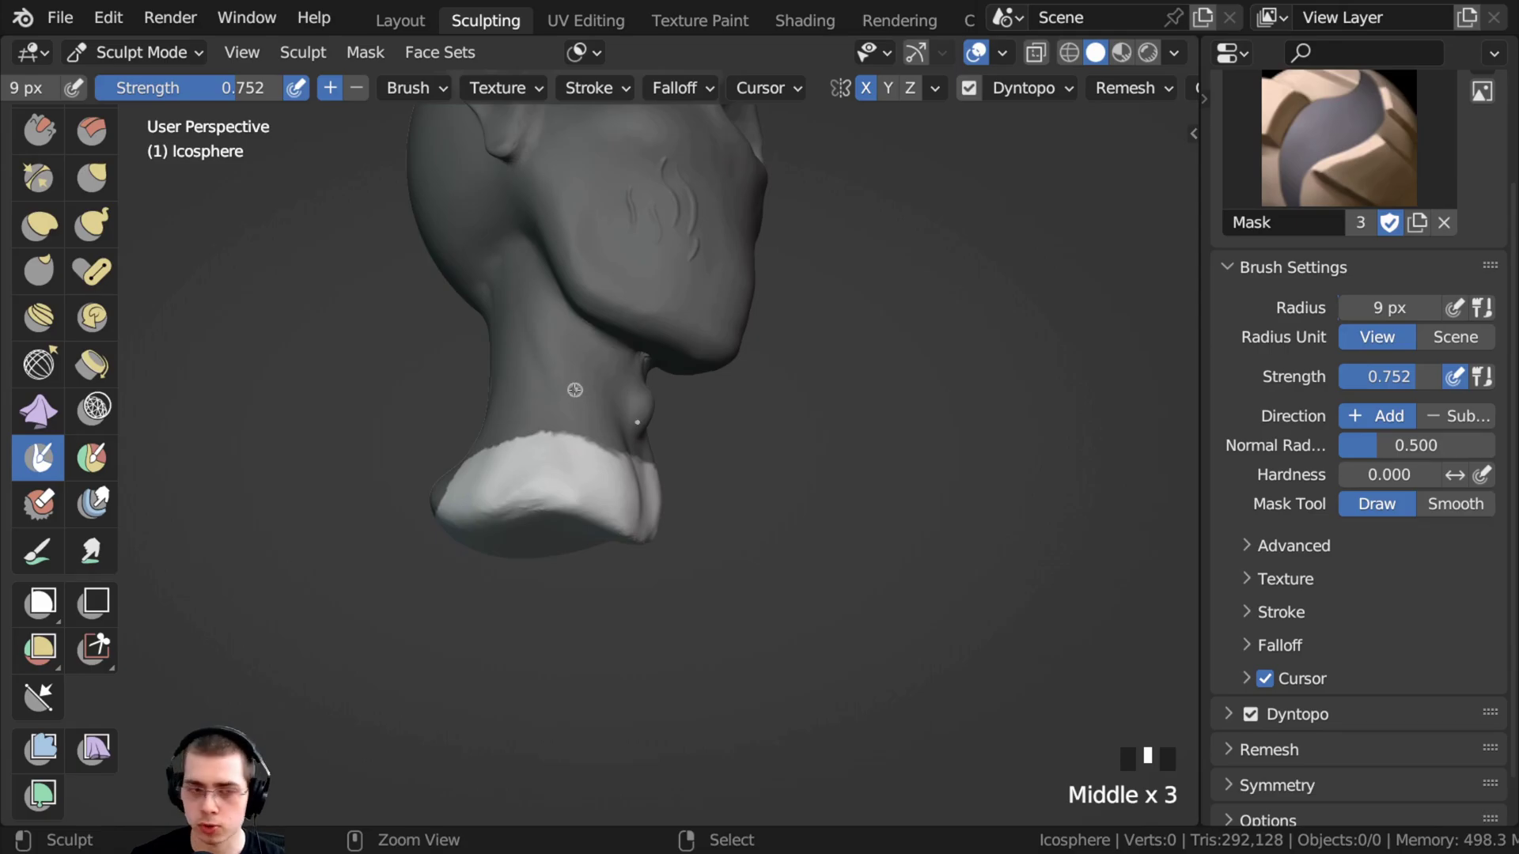
key("ctrl+i")
key("ctrl+i")
- Pull the sides of the unmasked neck base outward into shoulders with the 209 px Snake Hook brush
middle_click_drag(576, 390, 540, 549)
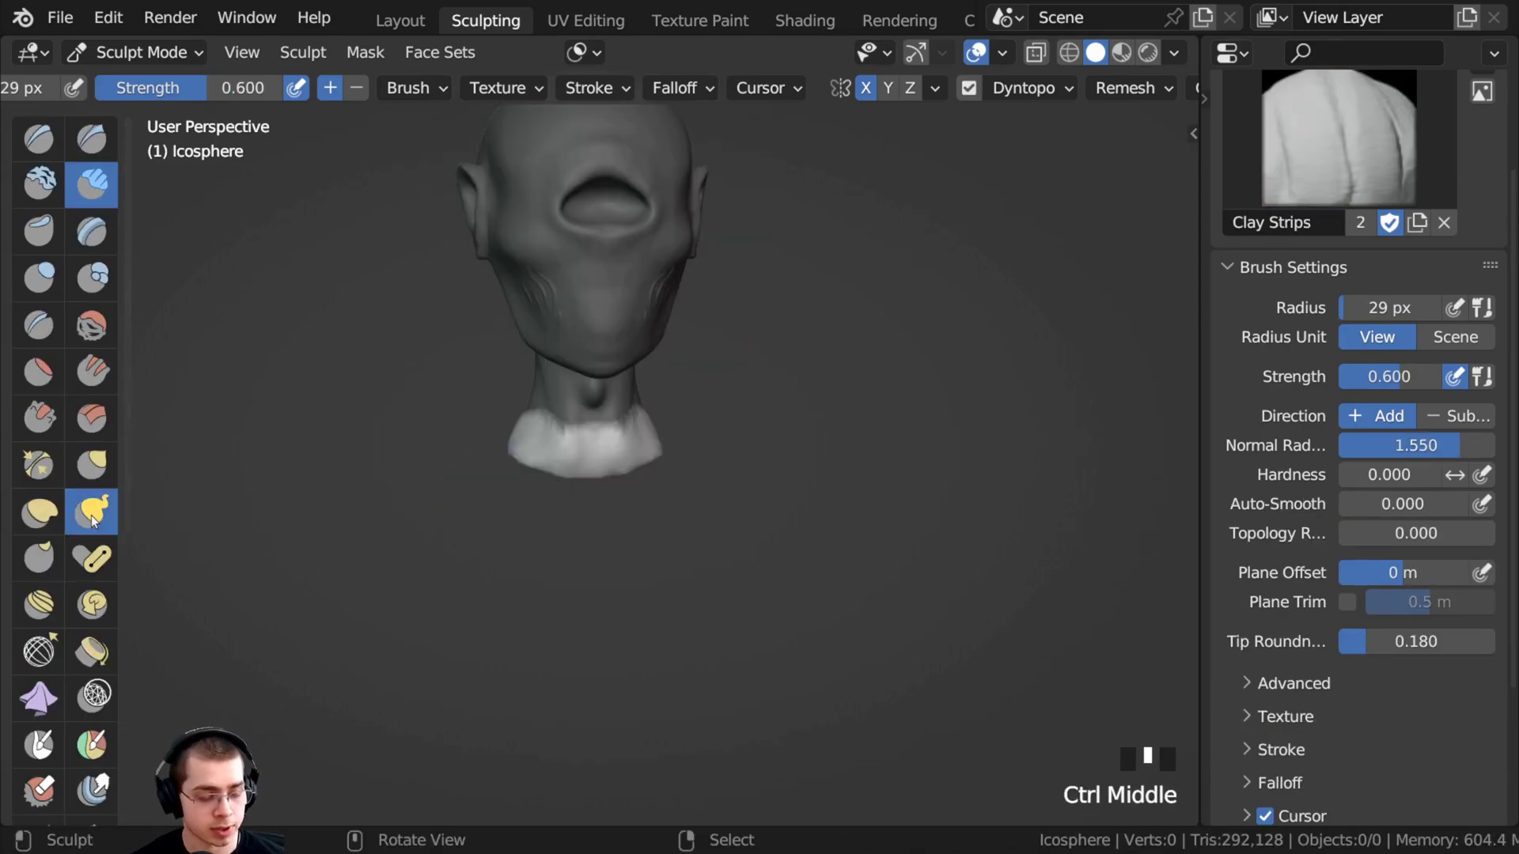
left_click(93, 519)
middle_click_drag(516, 434, 535, 452, "ctrl")
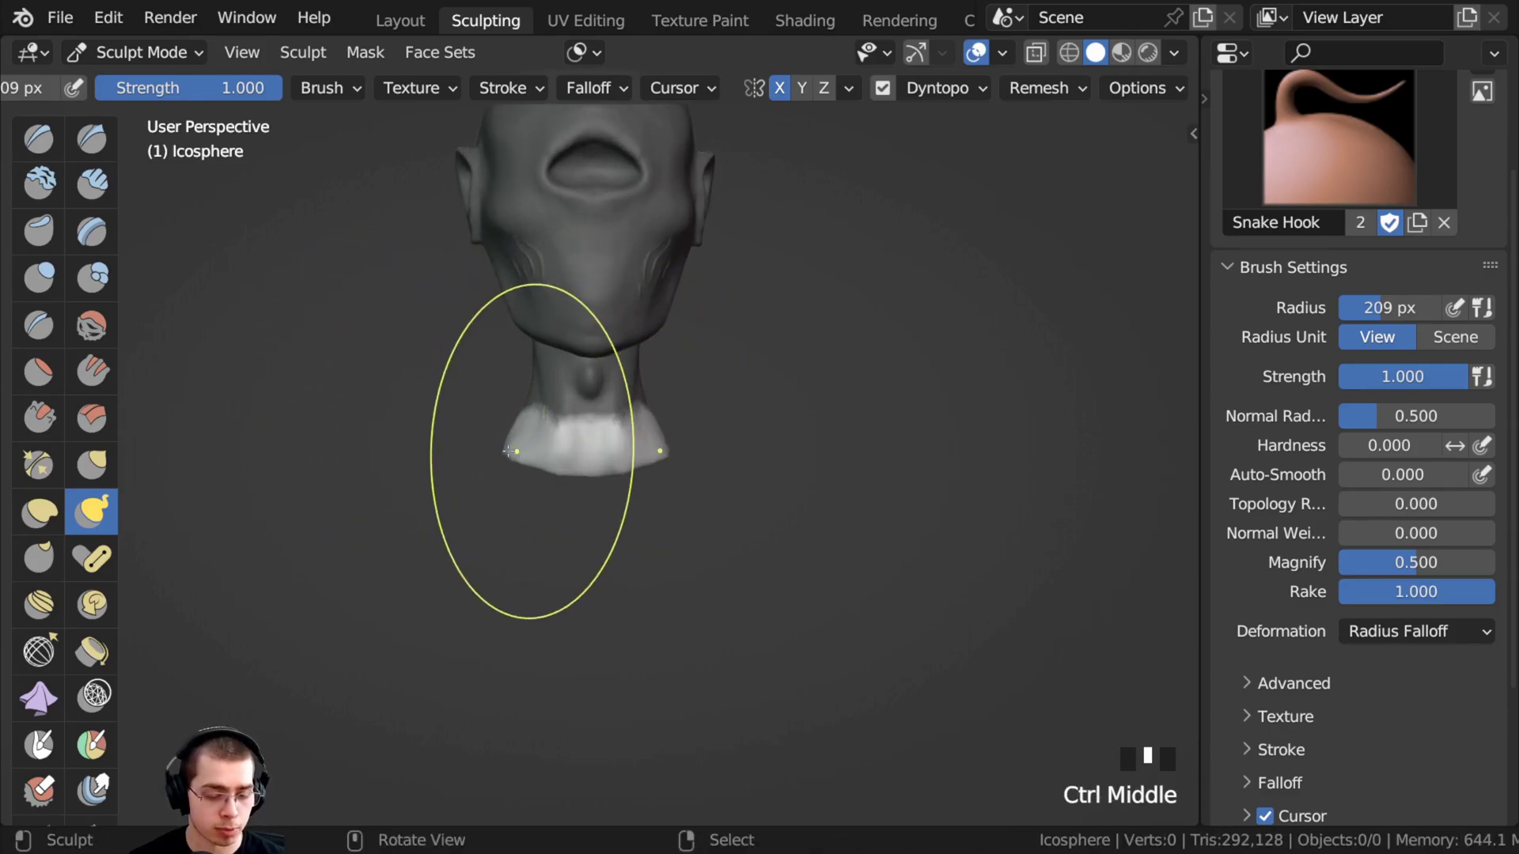
left_click_drag(508, 451, 497, 455)
left_click_drag(506, 455, 493, 459)
left_click_drag(503, 459, 491, 462)
middle_click_drag(491, 471, 468, 465, "ctrl")
left_click_drag(470, 464, 396, 467)
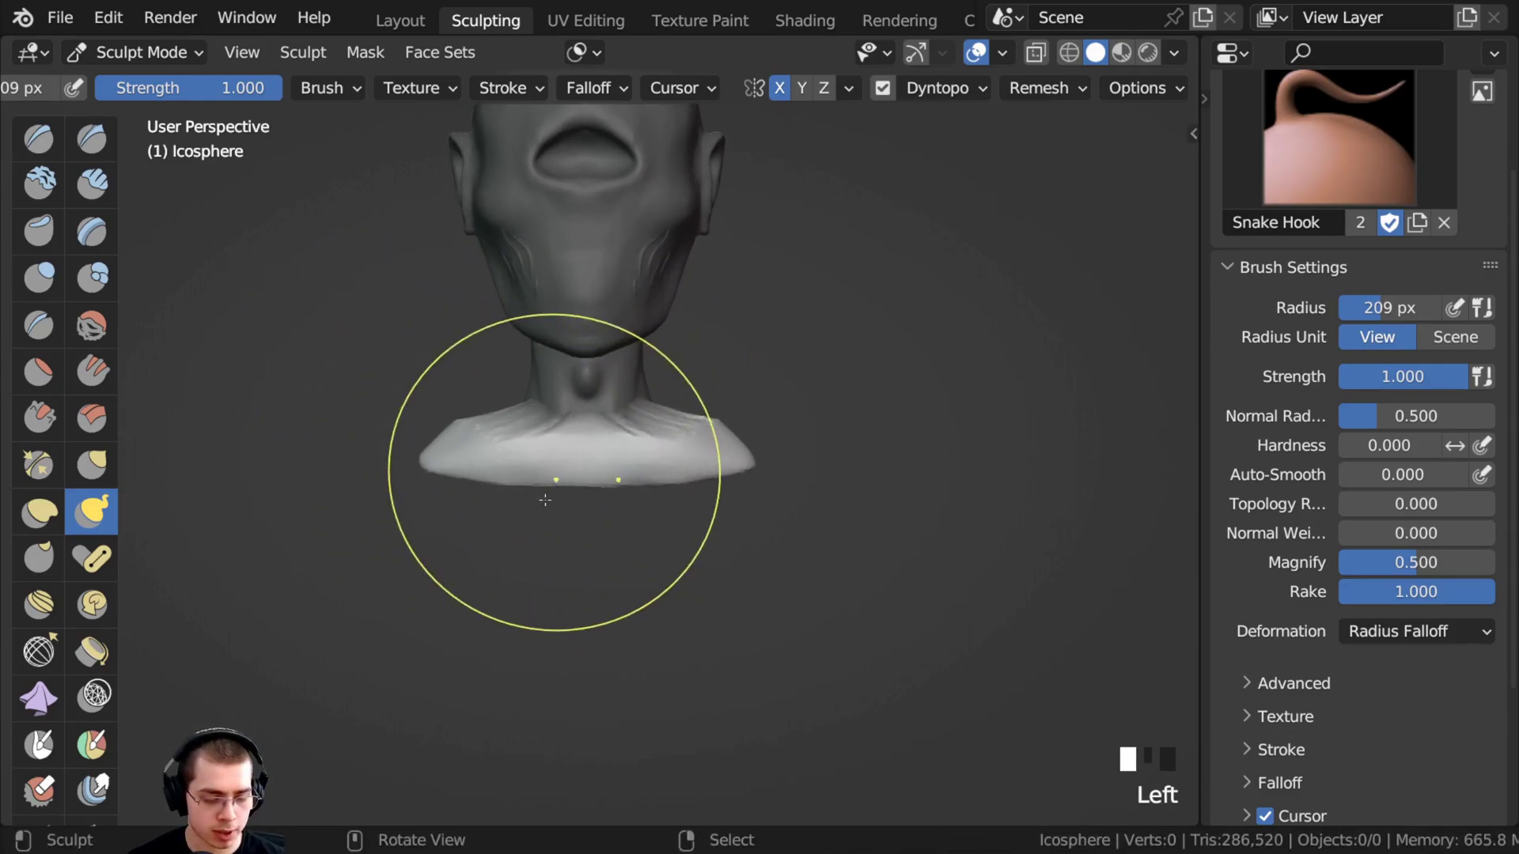
- Pull the front of the neck base downward into a chest with Snake Hook strokes
middle_click_drag(546, 500, 427, 498)
left_click_drag(500, 492, 480, 516)
left_click_drag(500, 507, 486, 528)
left_click_drag(503, 522, 487, 545)
middle_click_drag(522, 530, 732, 498)
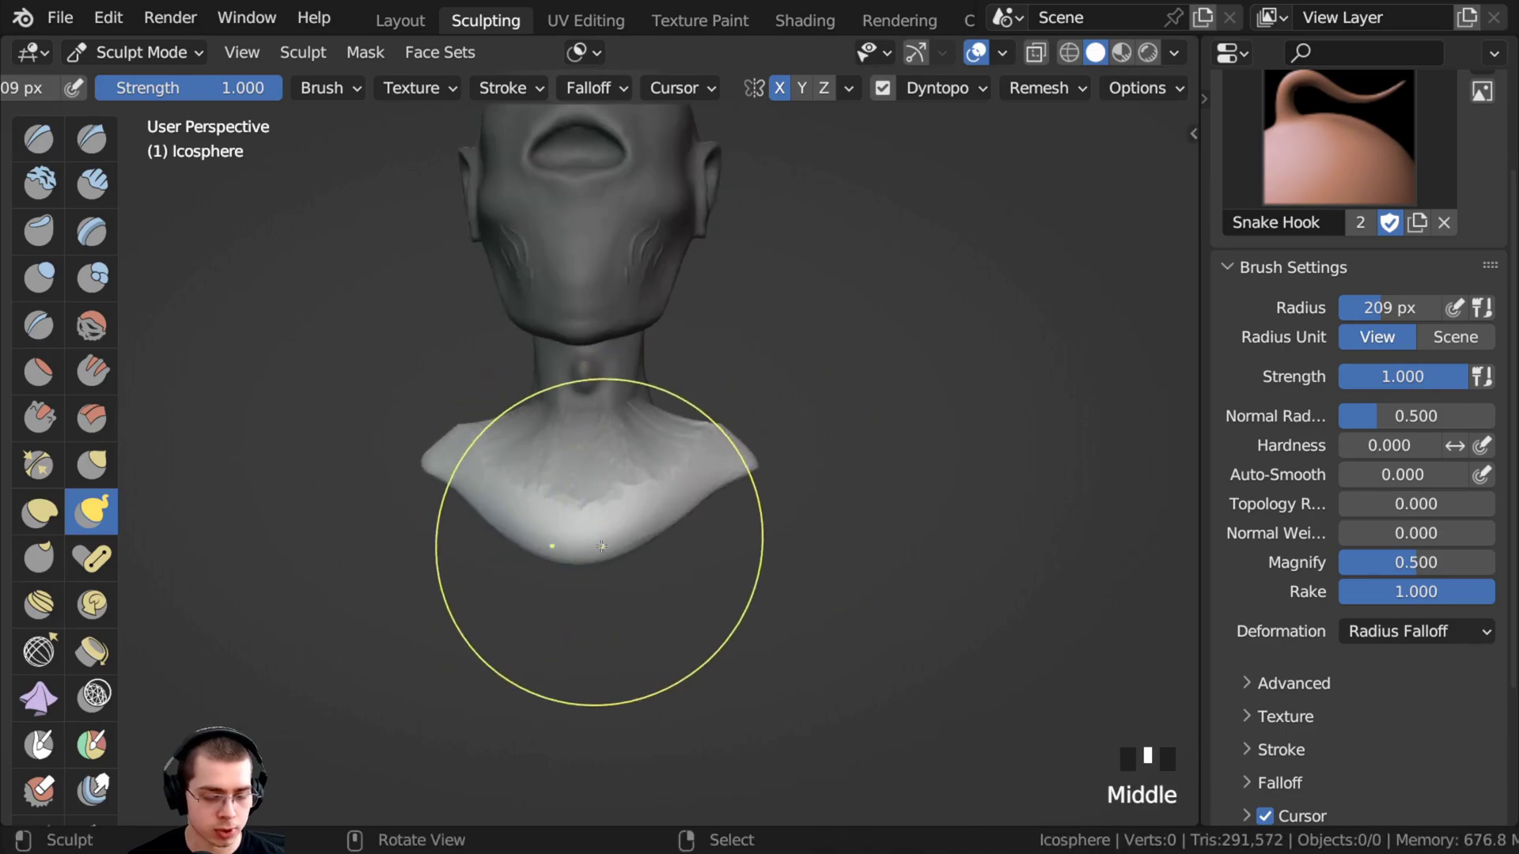
left_click_drag(602, 546, 600, 565)
- Shape the back, chest tip and shoulder of the bust with further Snake Hook strokes
middle_click_drag(599, 565, 815, 571)
middle_click_drag(496, 475, 633, 451)
left_click_drag(511, 463, 489, 448)
left_click_drag(503, 459, 490, 451)
left_click_drag(506, 467, 494, 459)
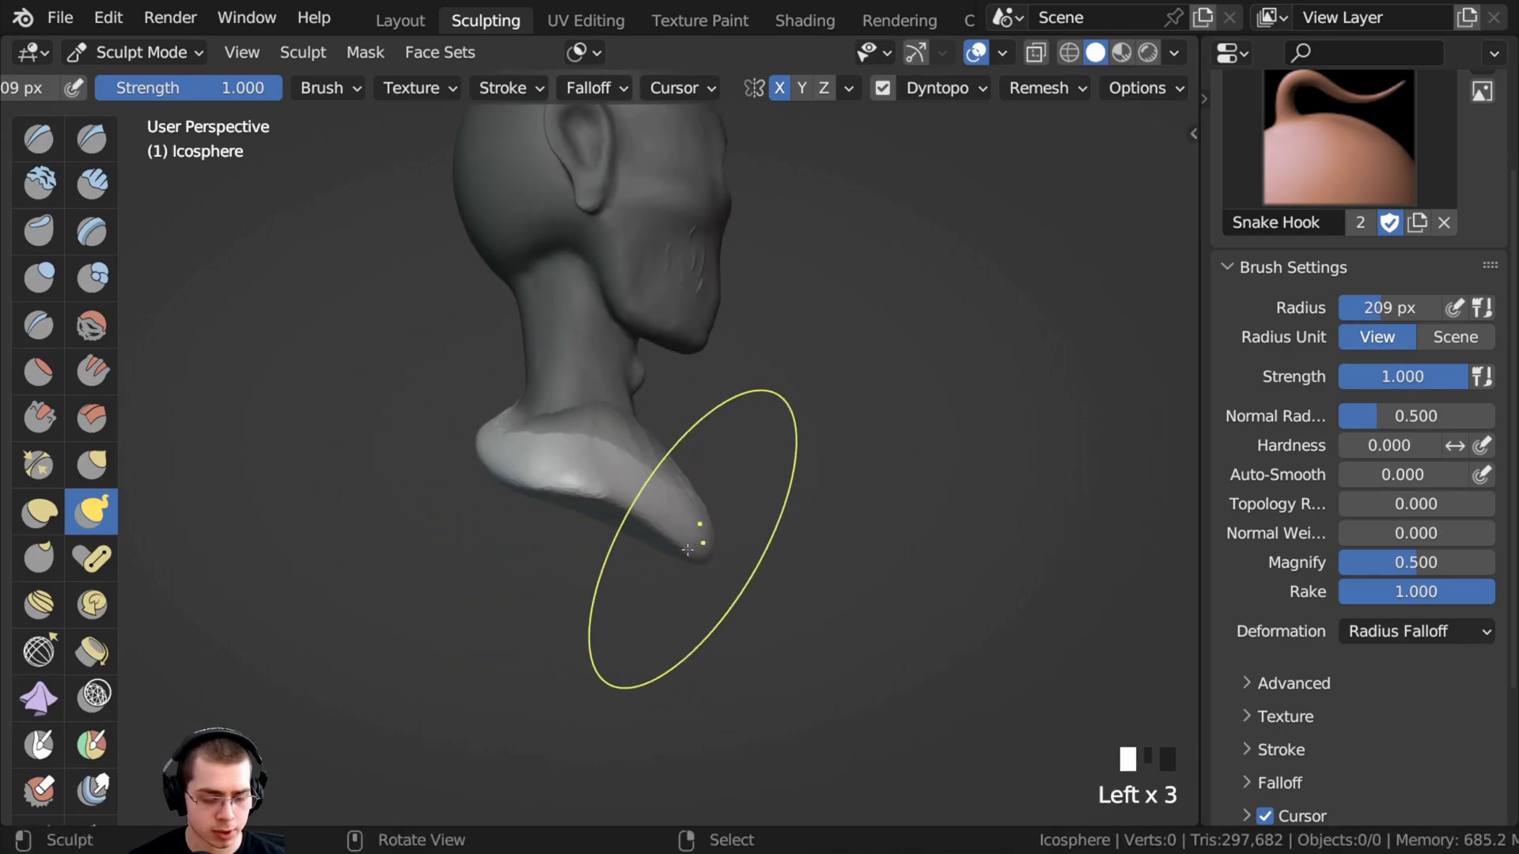
left_click_drag(688, 549, 643, 535)
middle_click_drag(642, 535, 435, 462)
left_click_drag(435, 463, 408, 471)
- Clear the mask from the finished bust shape
middle_click_drag(405, 473, 366, 516)
middle_click_drag(473, 419, 477, 450, "ctrl")
key("alt+m")
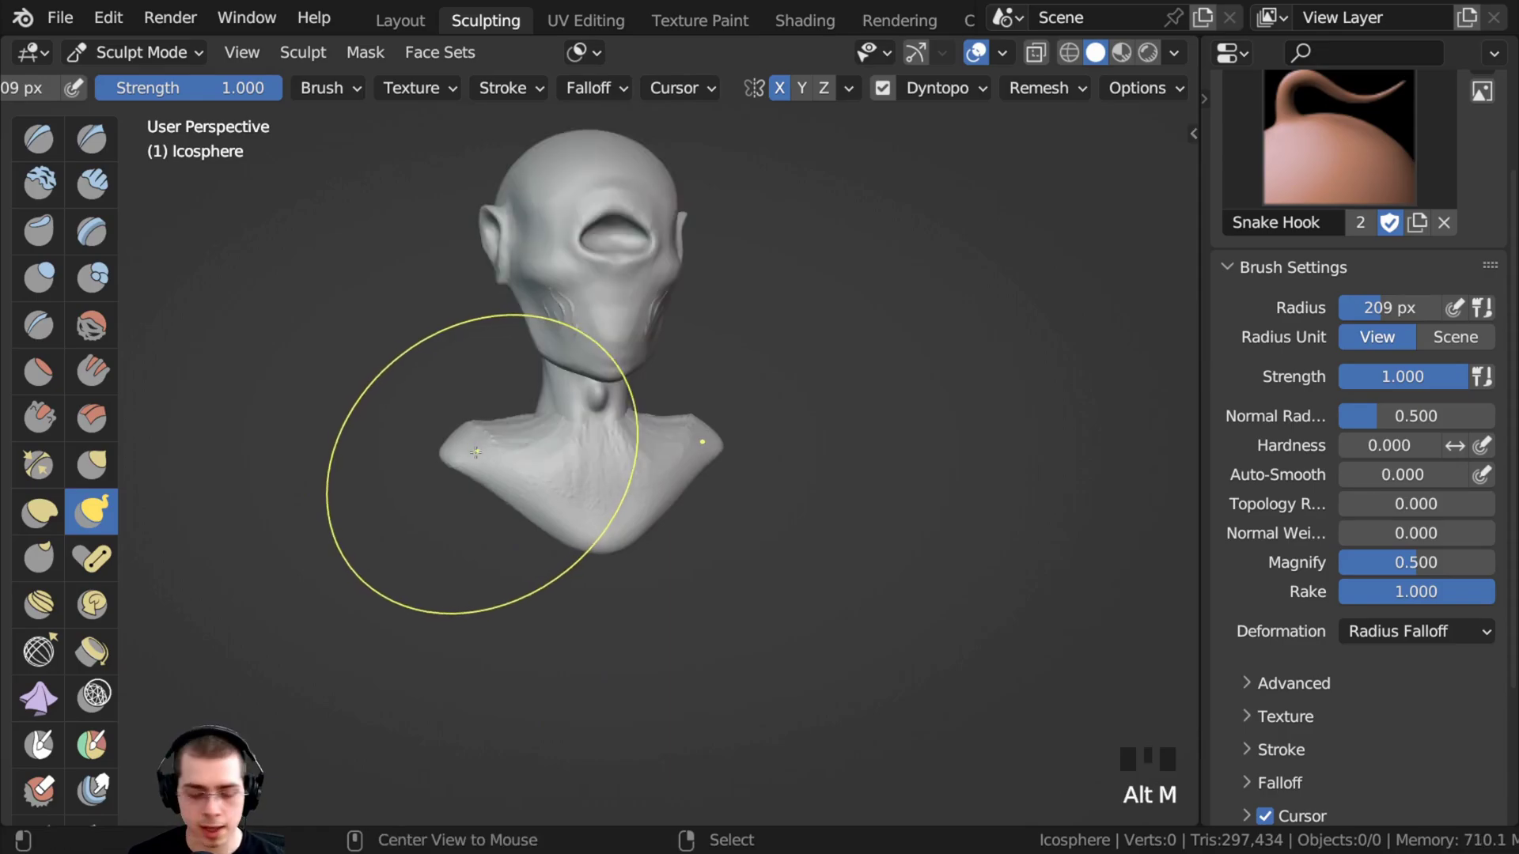
- Build up and carve the front of the neck down to the chest with the Clay Strips brush
left_click(93, 186)
middle_click_drag(554, 458, 565, 407, "ctrl")
left_click_drag(573, 387, 590, 443)
middle_click_drag(590, 443, 590, 400, "ctrl")
left_click_drag(567, 380, 597, 475)
left_click_drag(566, 368, 599, 434, "ctrl")
mouse_move(587, 402)
middle_mouse_down("shift")
mouse_move(586, 372)
mouse_move(589, 443)
middle_mouse_up("shift")
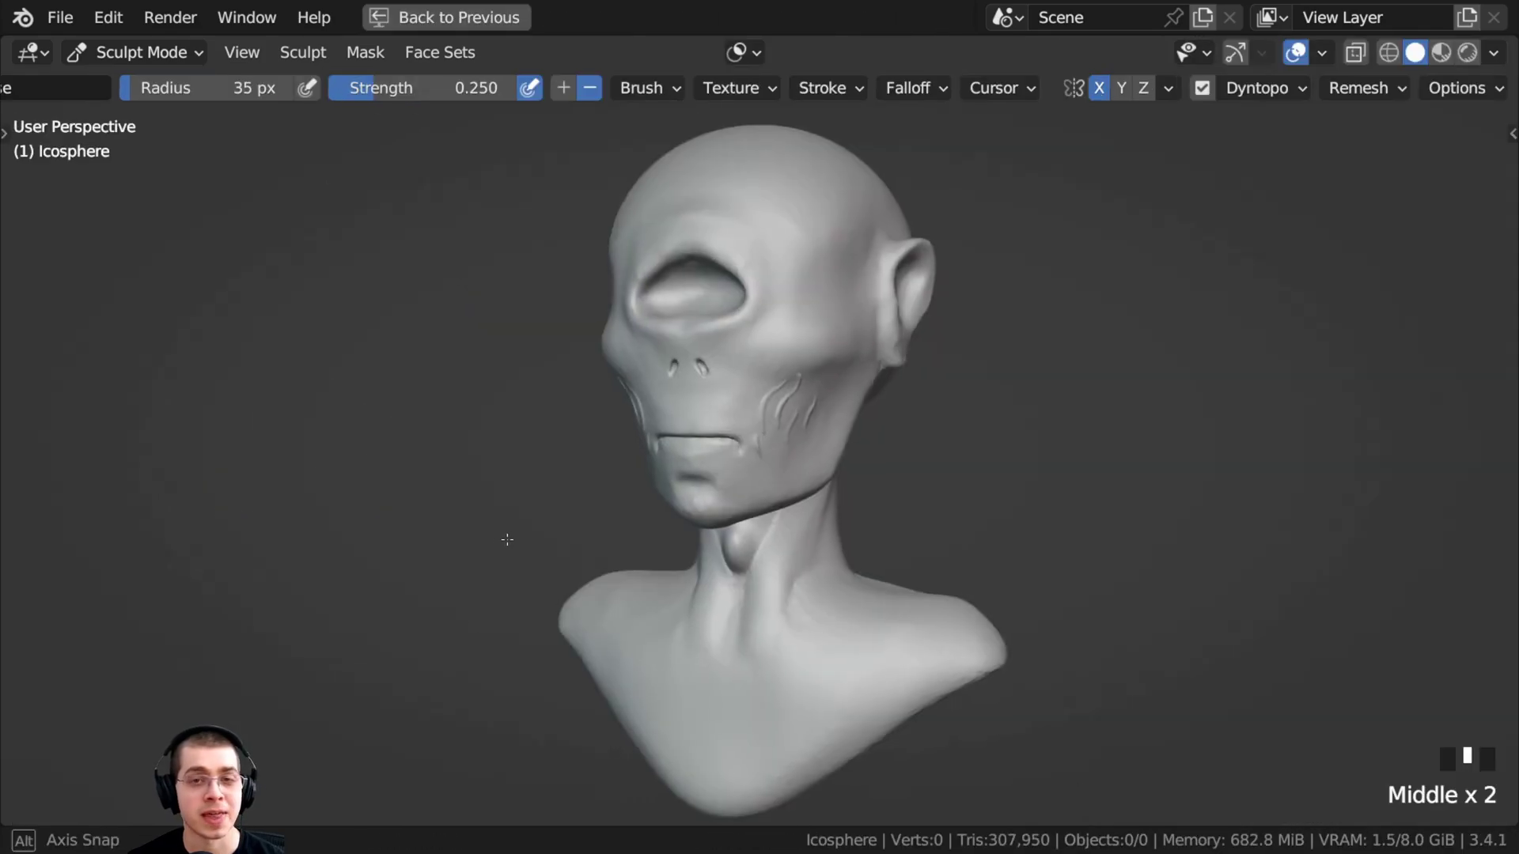
mouse_move(502, 543)
middle_mouse_down()
mouse_move(463, 540)
mouse_move(684, 534)
middle_mouse_up()
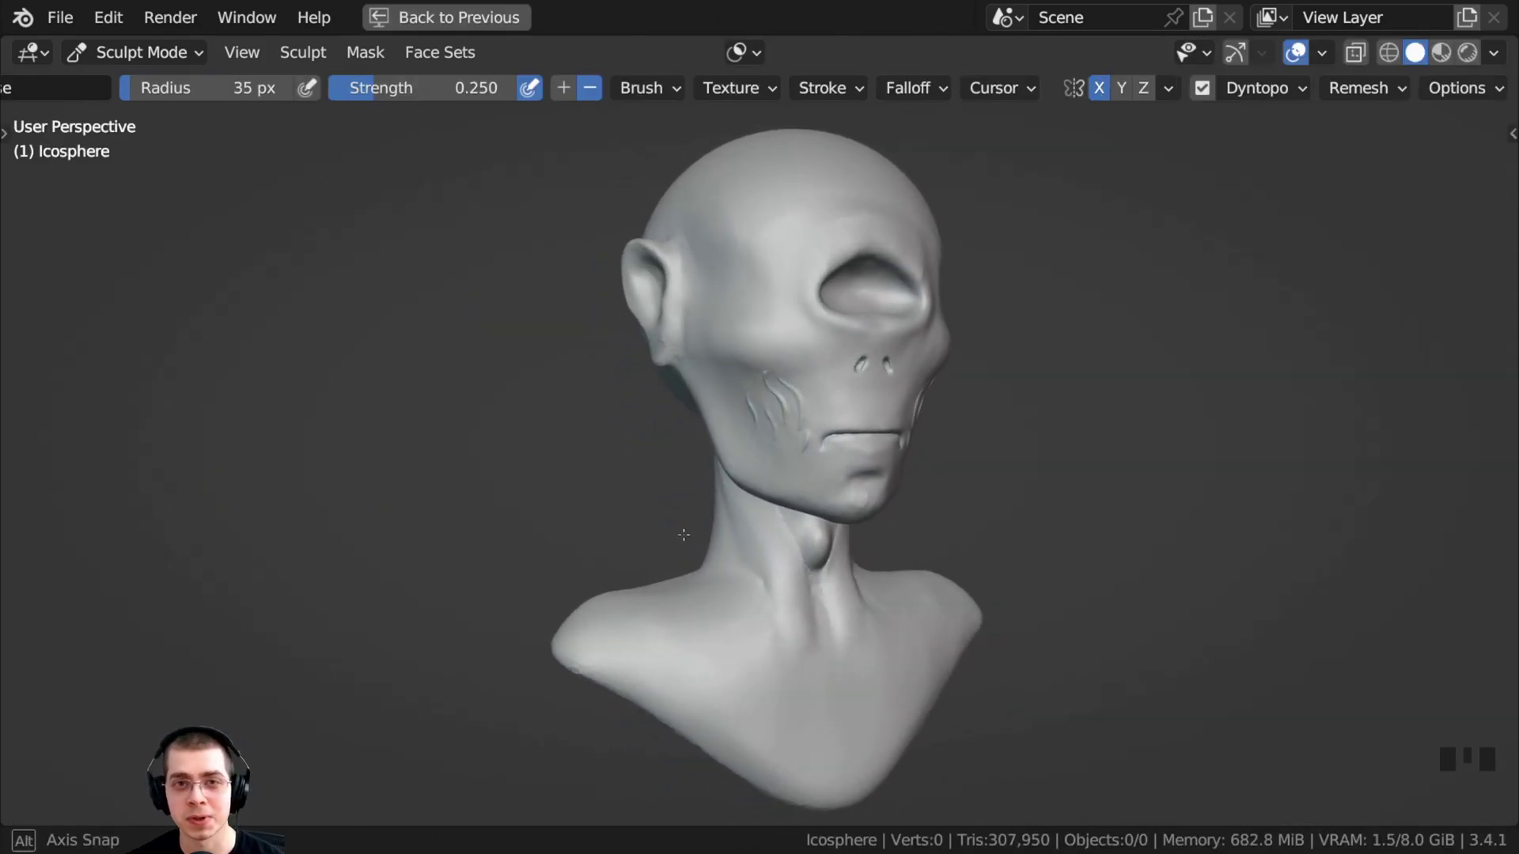